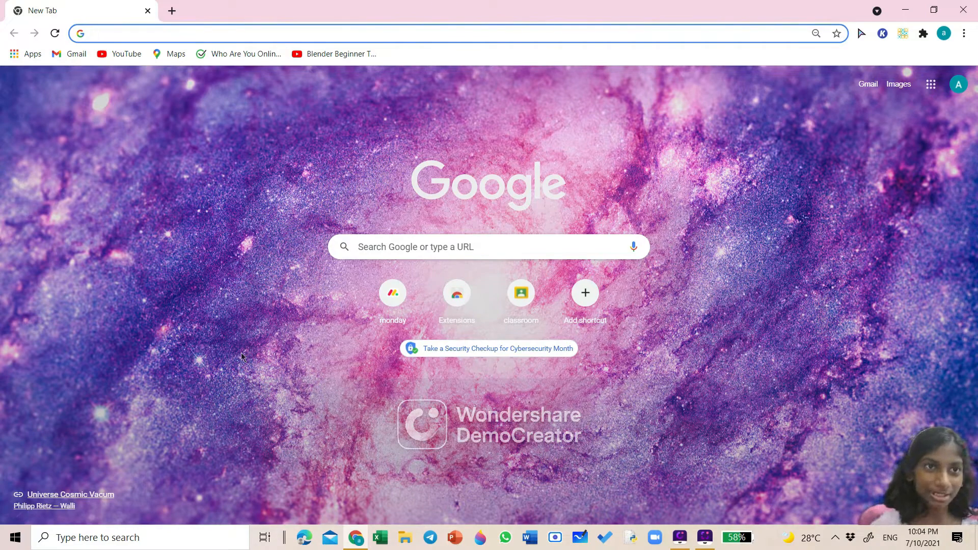
- Open the Scratch home page at scratch.mit.edu by searching for MIT from a new browser tab
{"action": "left_click", "coordinate": [70, 471]}
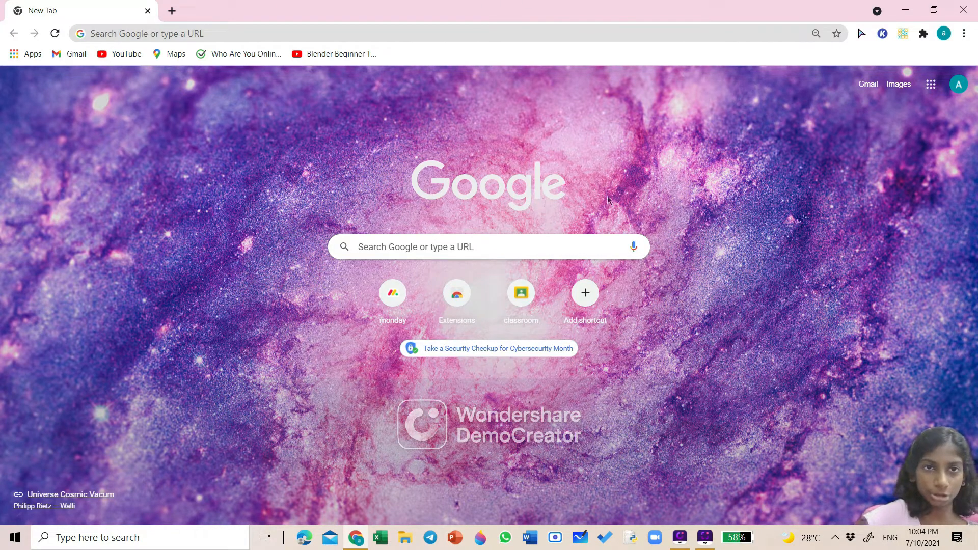
{"action": "left_click", "coordinate": [230, 32]}
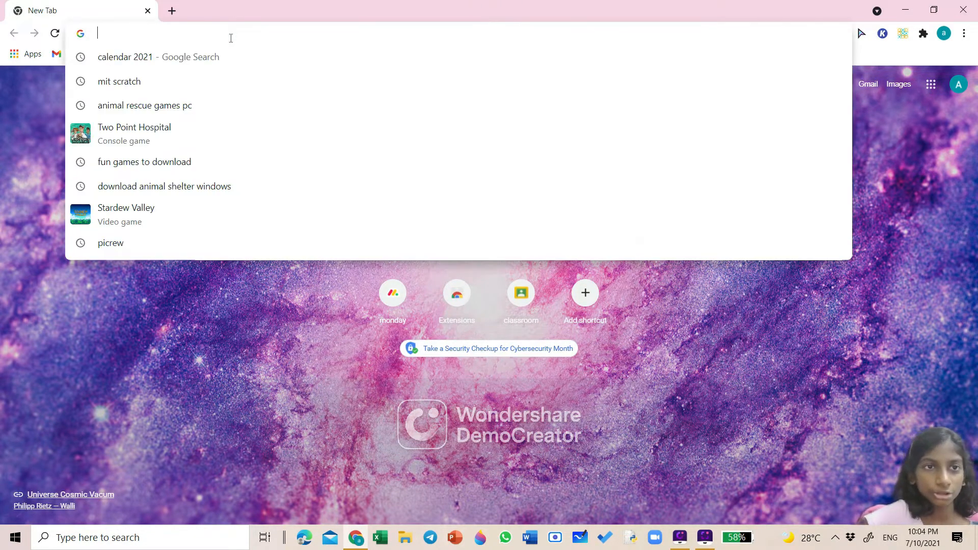
{"action": "type", "text": "MIT"}
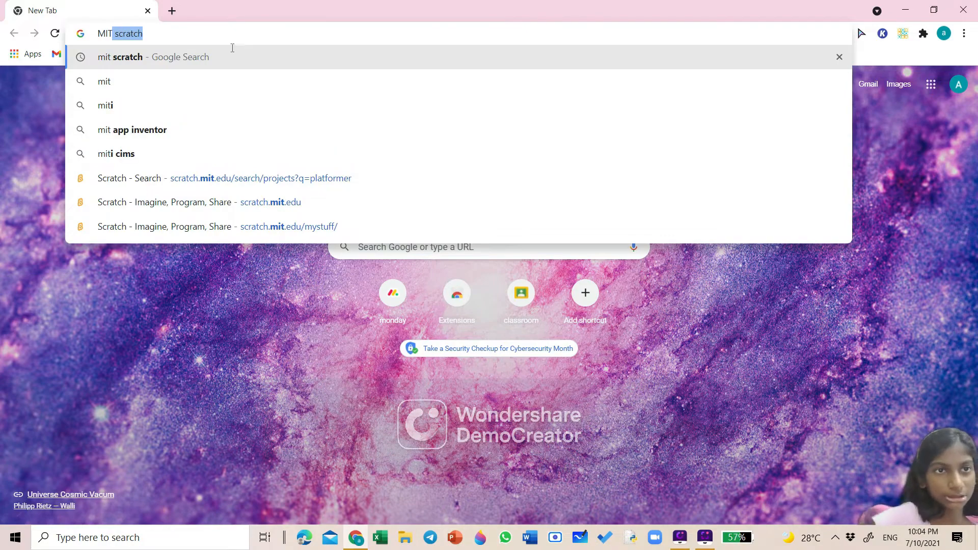
{"action": "left_click", "coordinate": [207, 182]}
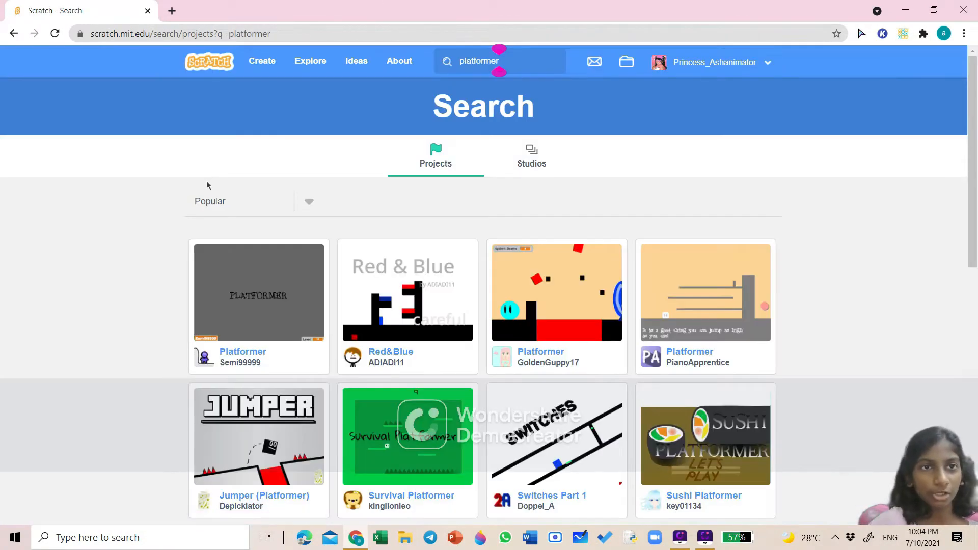
{"action": "left_click", "coordinate": [202, 61]}
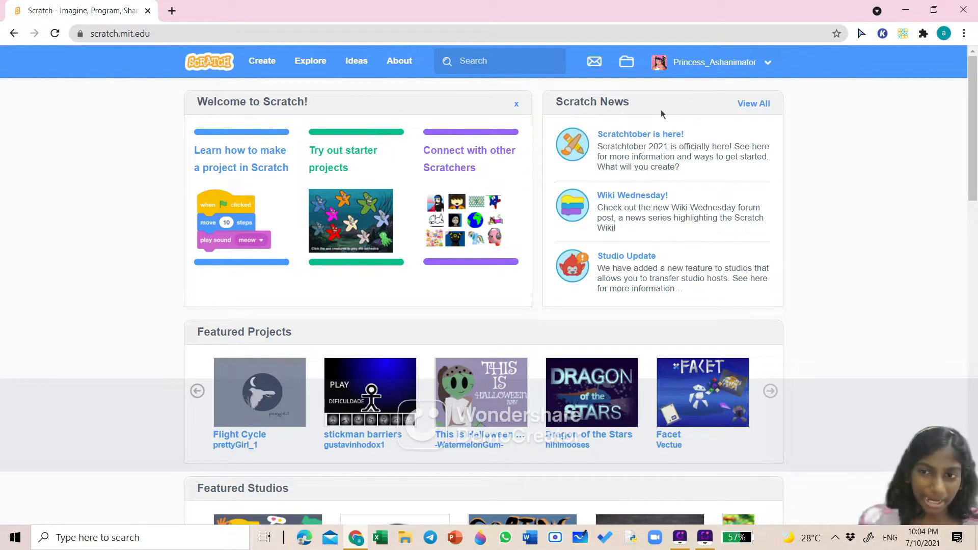
- Sign out of the Scratch account from the account menu
{"action": "left_click", "coordinate": [667, 58]}
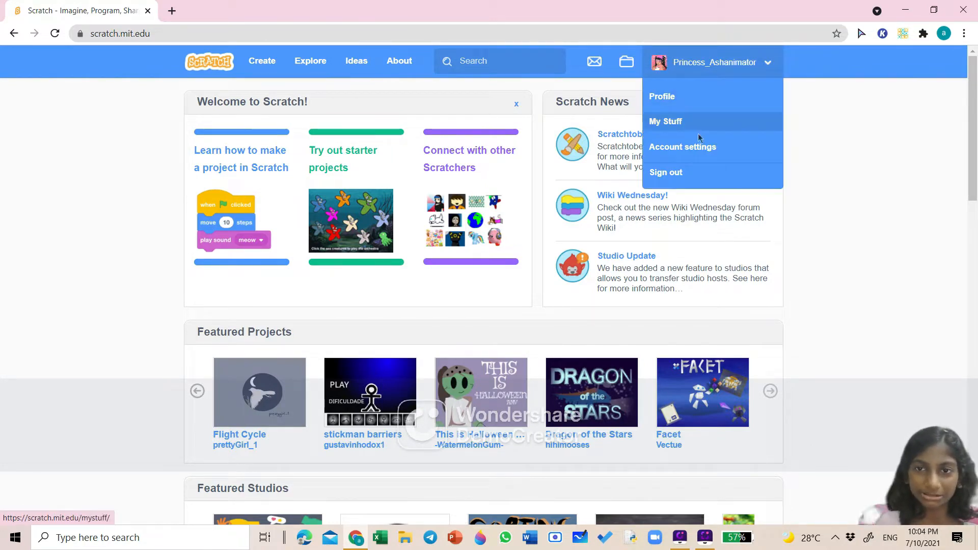
{"action": "left_click", "coordinate": [702, 181]}
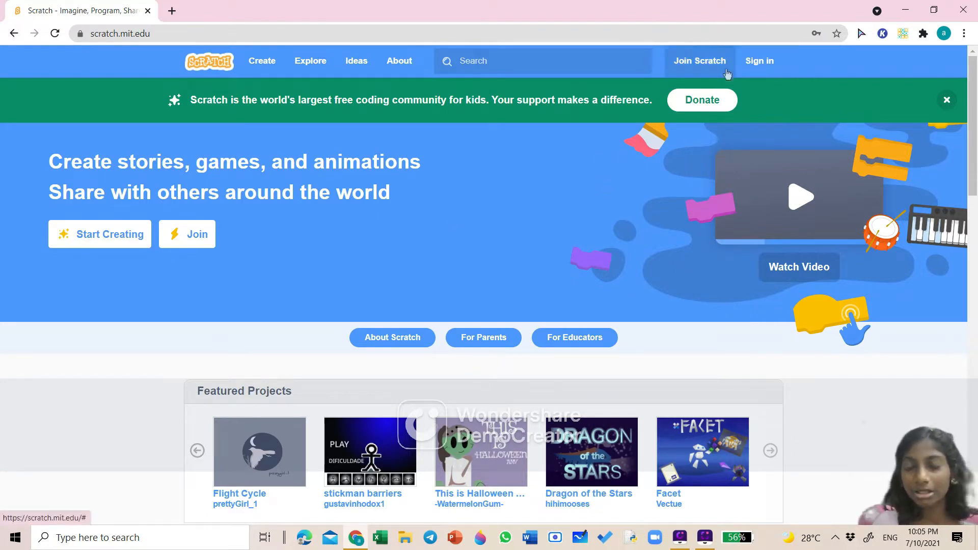
- Look at the sign-in form and the Join Scratch sign-up page, then return to the home page
{"action": "left_click", "coordinate": [759, 62]}
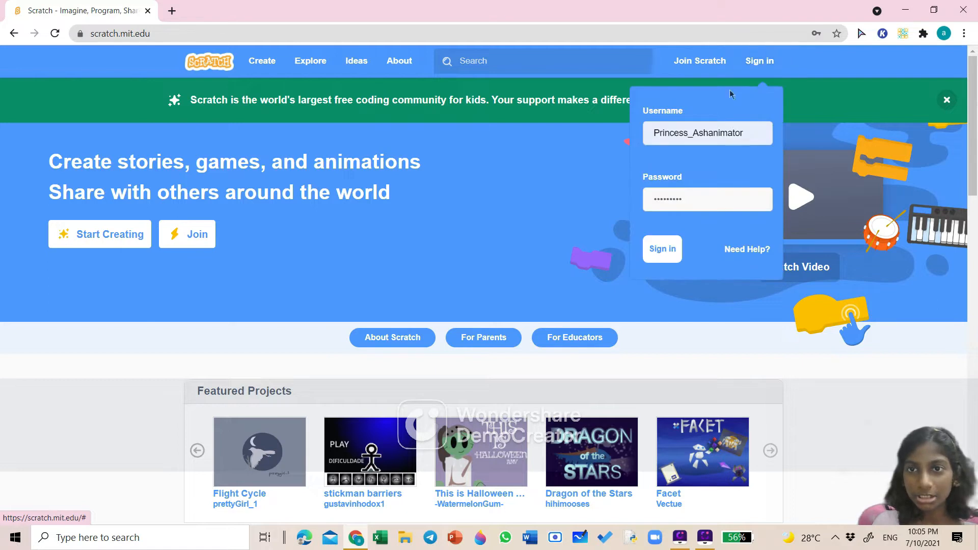
{"action": "left_click", "coordinate": [544, 290]}
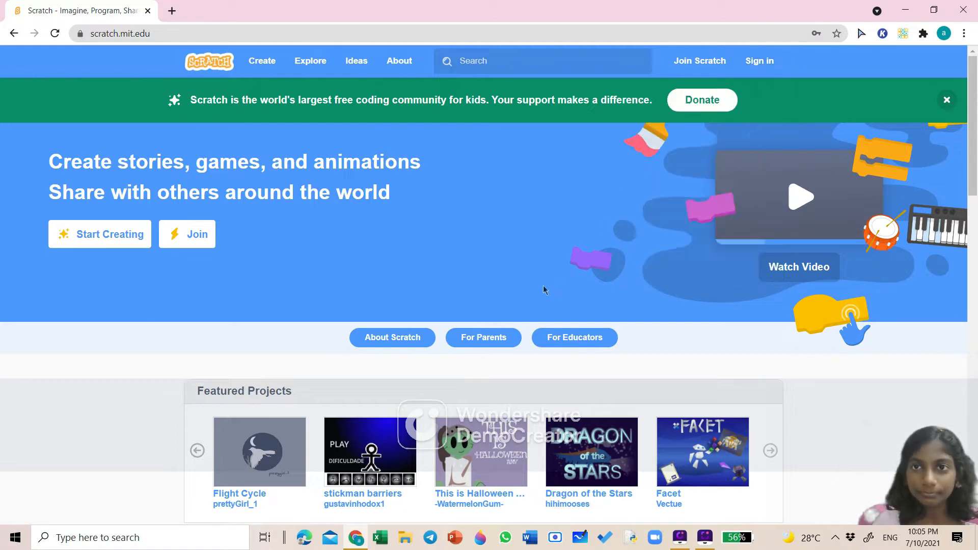
{"action": "left_click", "coordinate": [686, 63]}
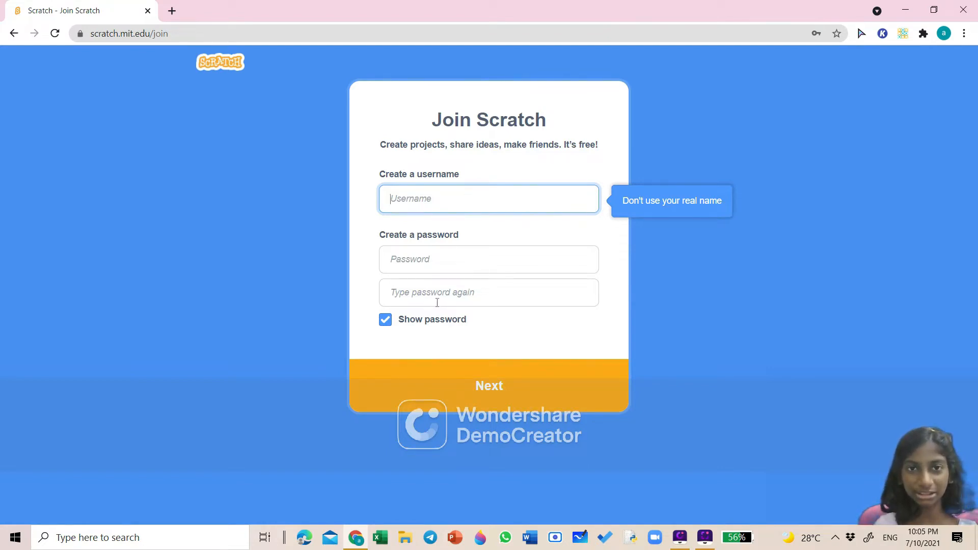
{"action": "left_click", "coordinate": [14, 33]}
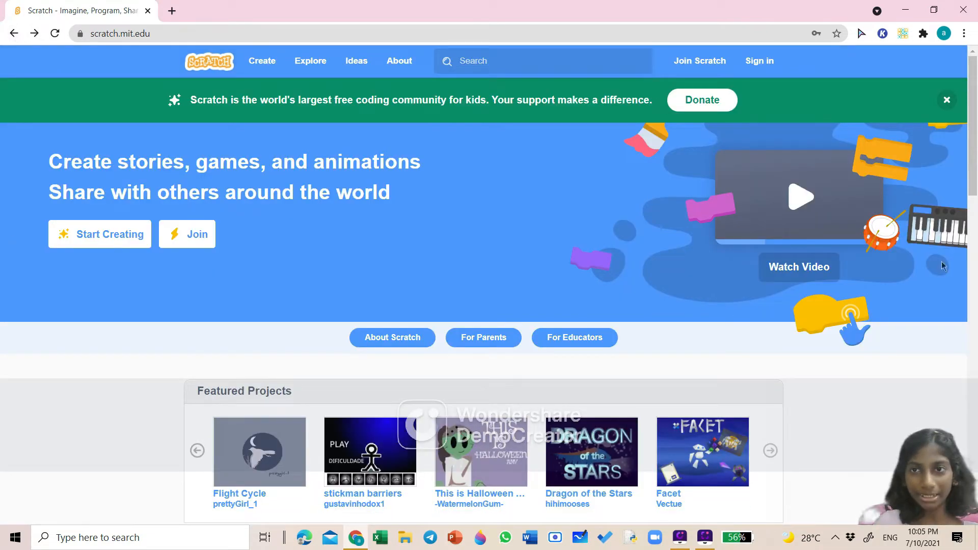
- Sign back in to the Scratch account using the saved username and password
{"action": "left_click", "coordinate": [758, 62]}
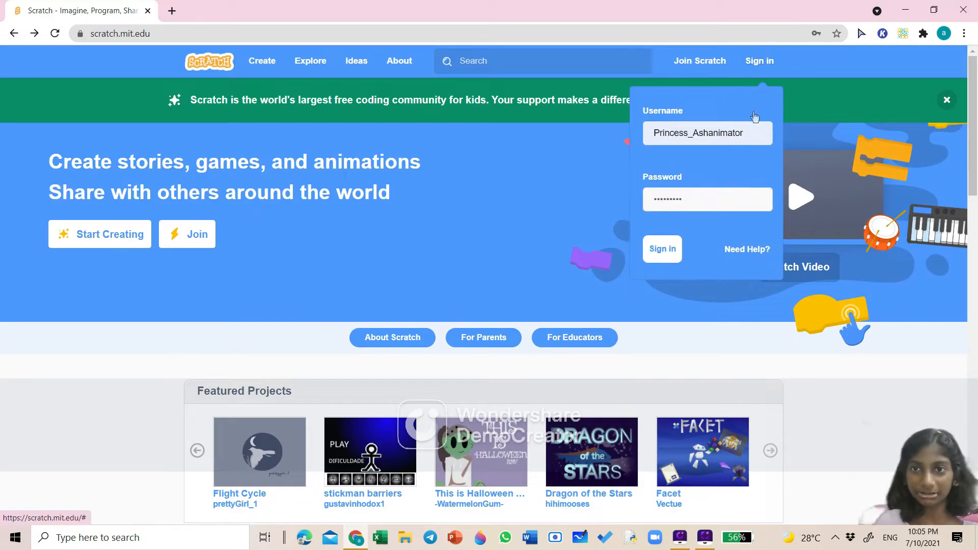
{"action": "left_click", "coordinate": [753, 135]}
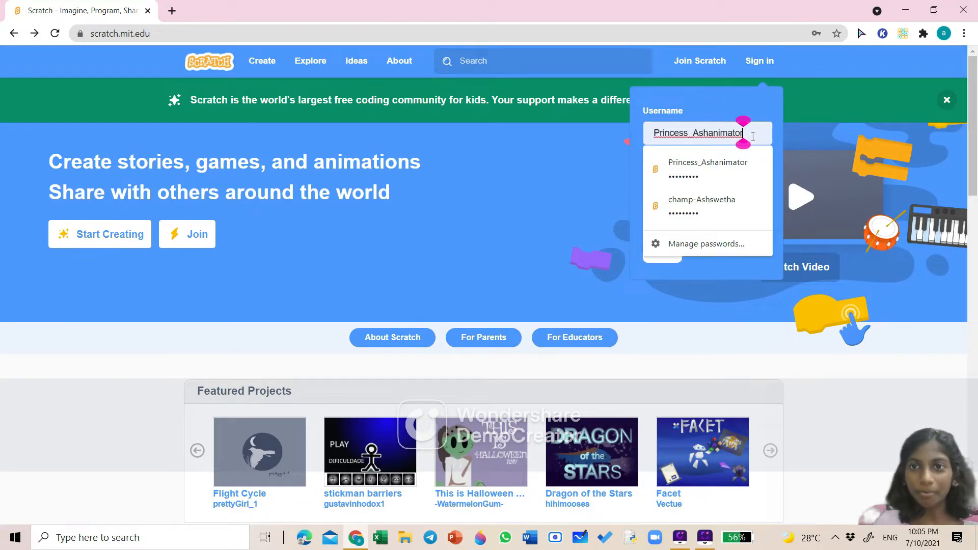
{"action": "left_click", "coordinate": [568, 319]}
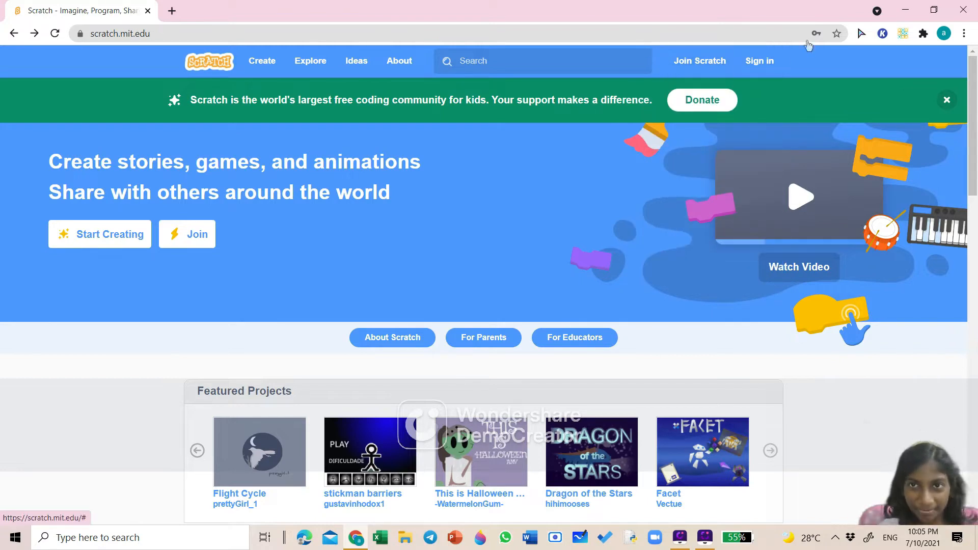
{"action": "left_click", "coordinate": [766, 63]}
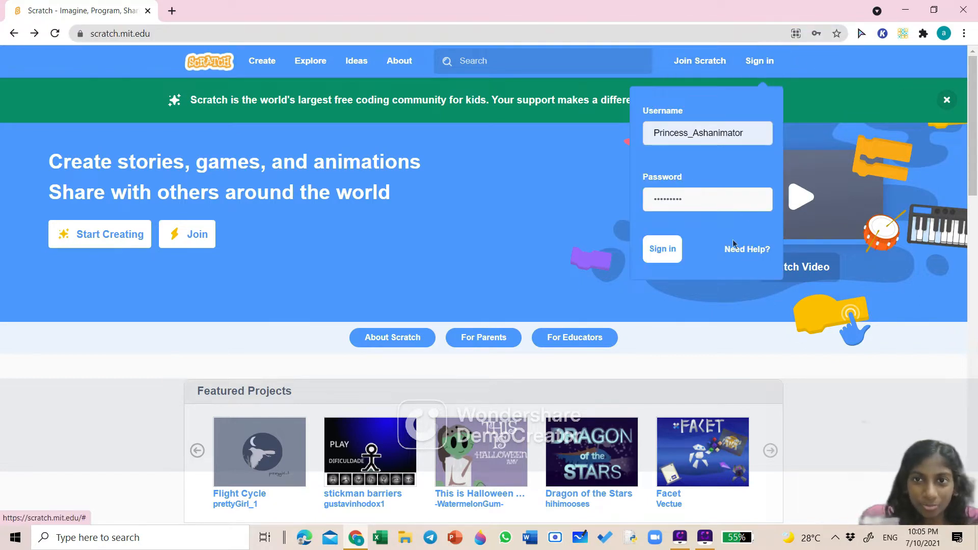
{"action": "left_click", "coordinate": [659, 253]}
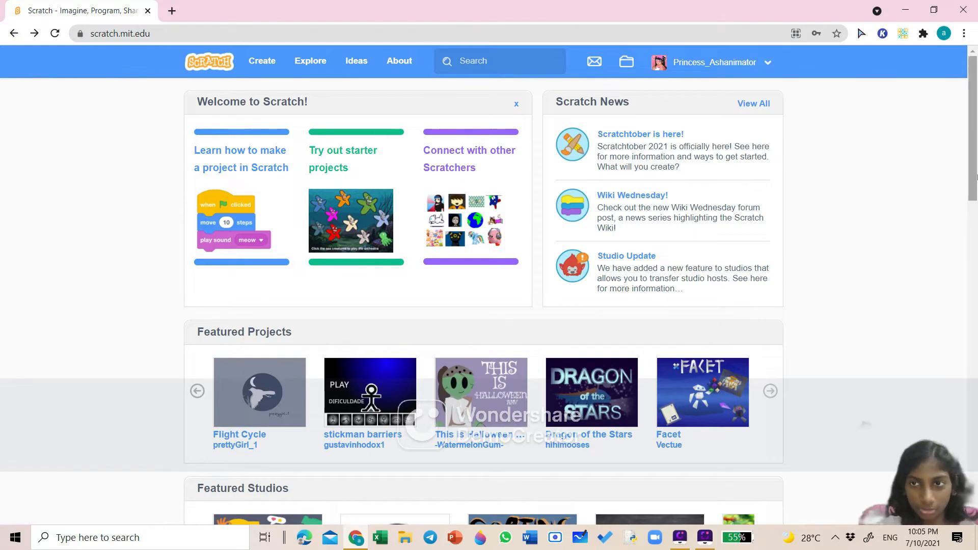
- Browse the signed-in home page and briefly preview the How to Follow Yourself project
{"action": "left_click_drag", "start_coordinate": [972, 128], "coordinate": [976, 153]}
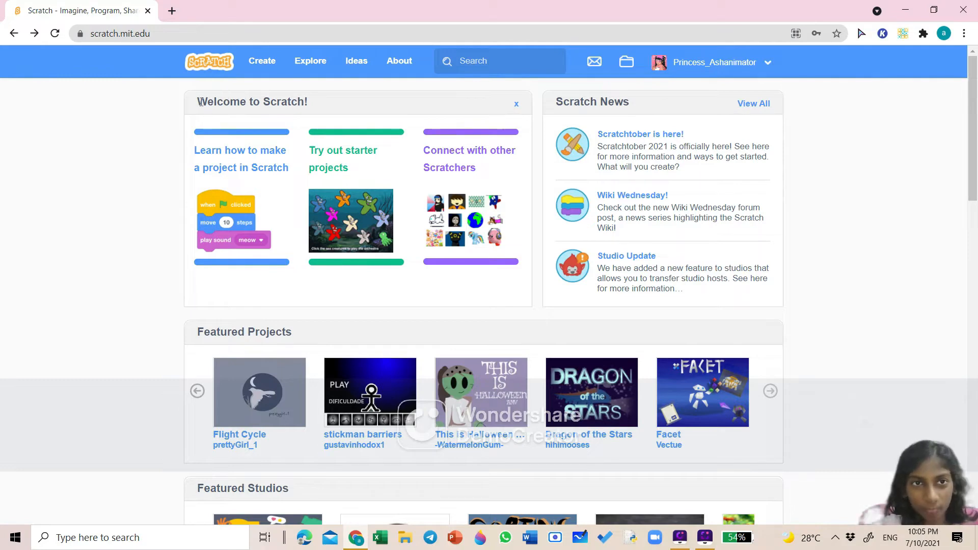
{"action": "left_click_drag", "start_coordinate": [199, 102], "coordinate": [307, 102]}
{"action": "left_click", "coordinate": [319, 105]}
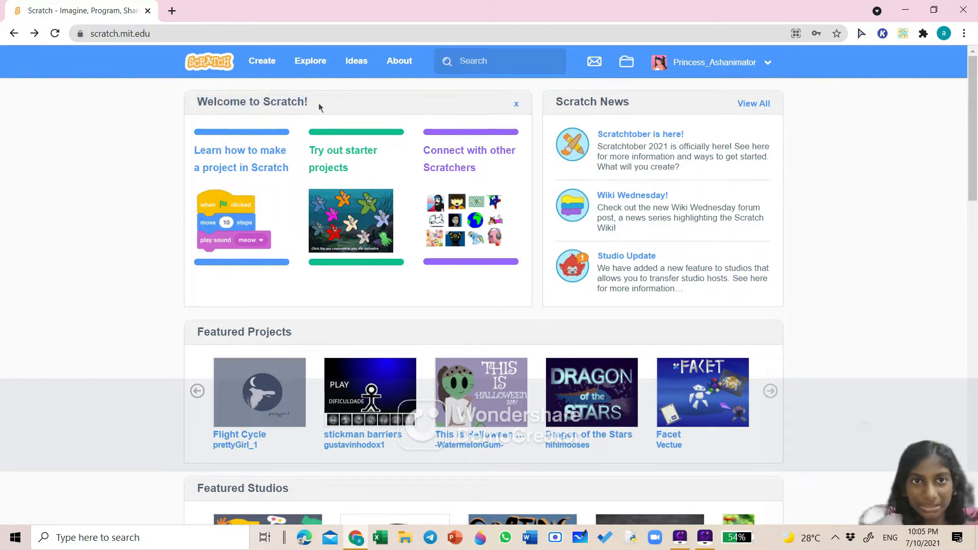
{"action": "mouse_move", "coordinate": [972, 166]}
{"action": "left_mouse_down"}
{"action": "mouse_move", "coordinate": [973, 243]}
{"action": "mouse_move", "coordinate": [973, 164]}
{"action": "left_mouse_up"}
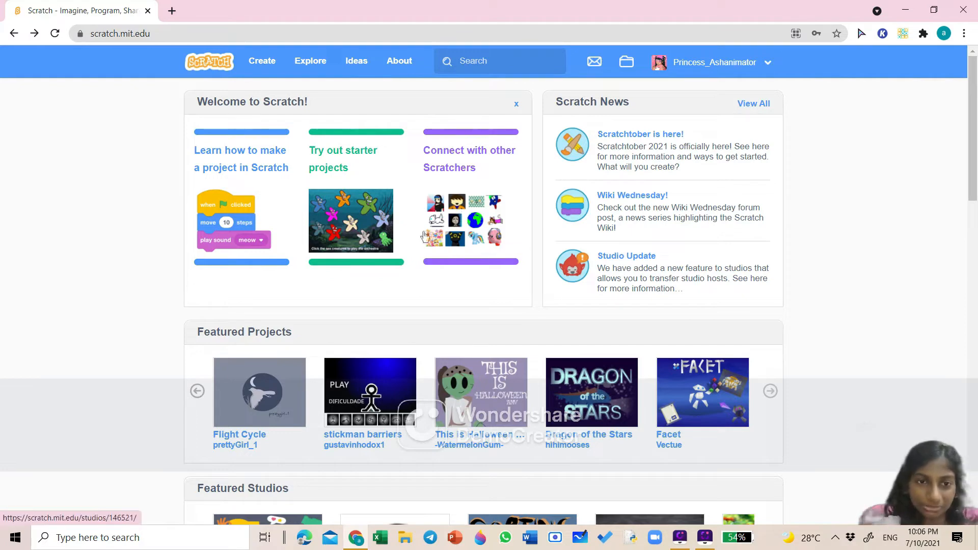
{"action": "scroll", "coordinate": [274, 331], "scroll_direction": "down", "scroll_amount": 3}
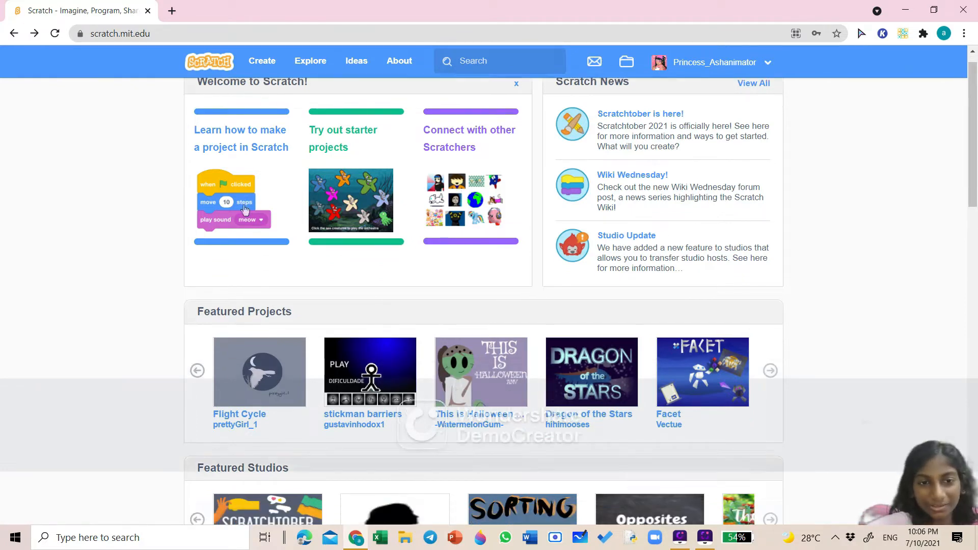
{"action": "scroll", "coordinate": [261, 428], "scroll_direction": "down", "scroll_amount": 3}
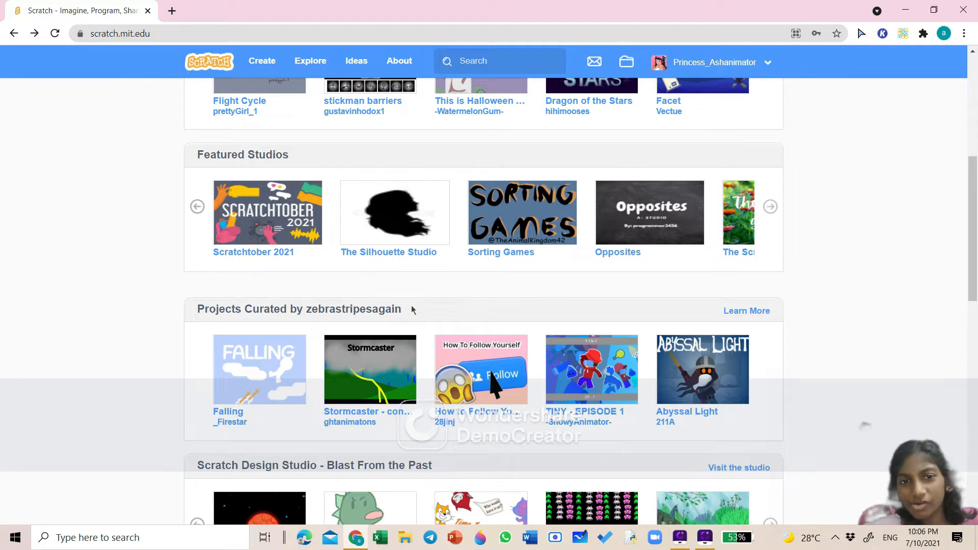
{"action": "left_click", "coordinate": [518, 349]}
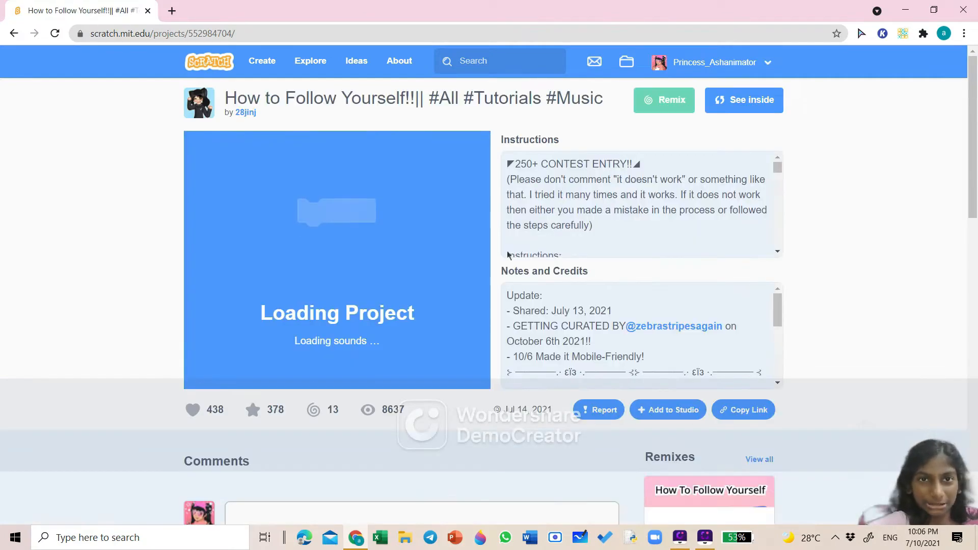
{"action": "left_click", "coordinate": [13, 34]}
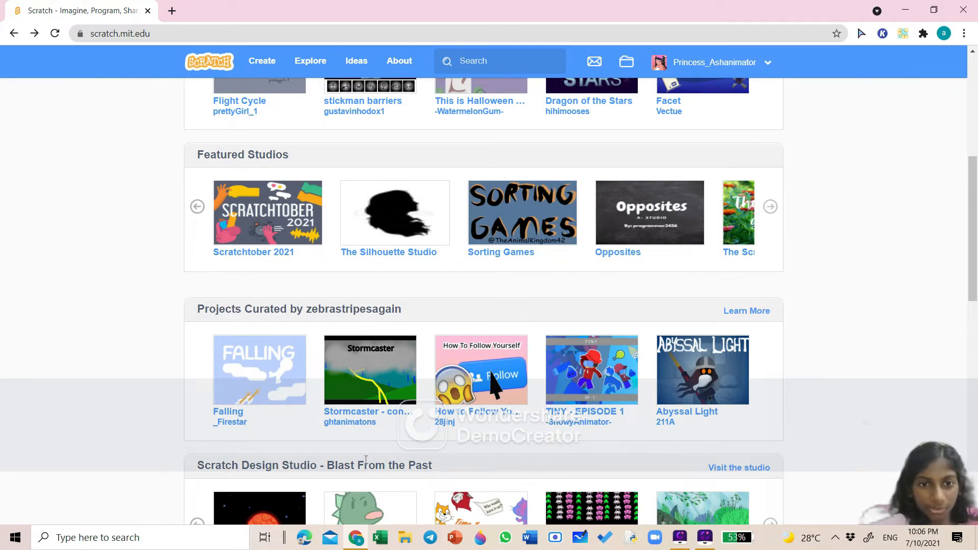
- Scroll through the curated and community project sections of the home page and back to the top
{"action": "scroll", "coordinate": [249, 459], "scroll_direction": "down", "scroll_amount": 2}
{"action": "scroll", "coordinate": [249, 459], "scroll_direction": "down", "scroll_amount": 1}
{"action": "scroll", "coordinate": [239, 499], "scroll_direction": "down", "scroll_amount": 2}
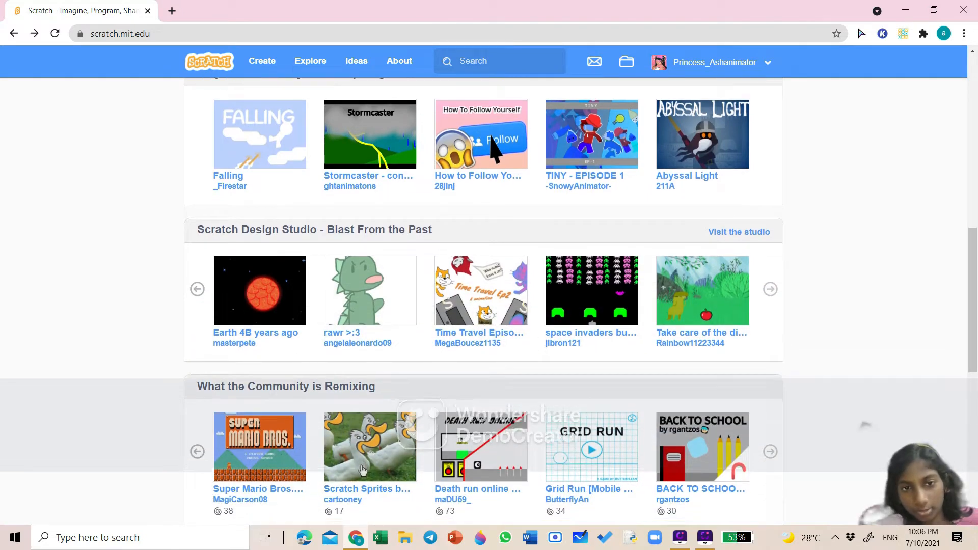
{"action": "scroll", "coordinate": [362, 459], "scroll_direction": "down", "scroll_amount": 4}
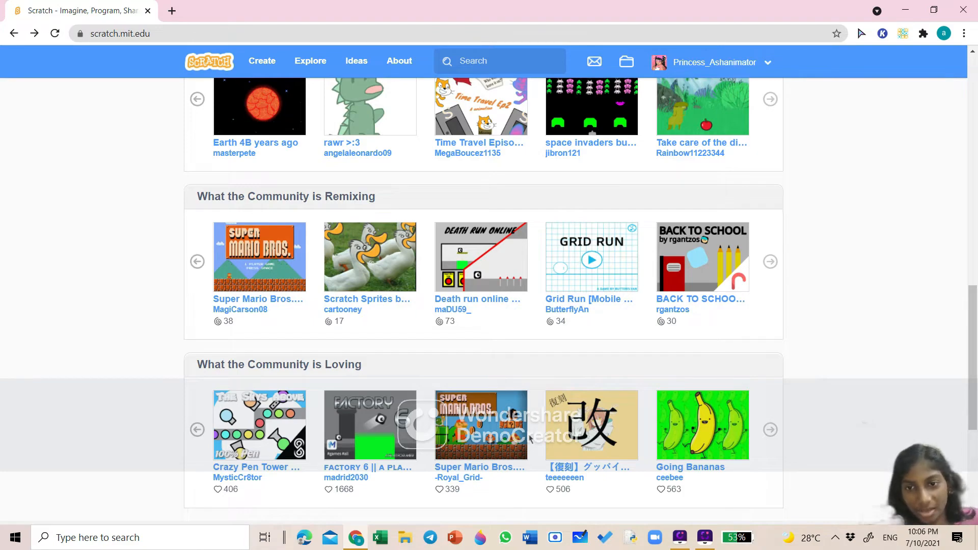
{"action": "scroll", "coordinate": [531, 440], "scroll_direction": "up", "scroll_amount": 15}
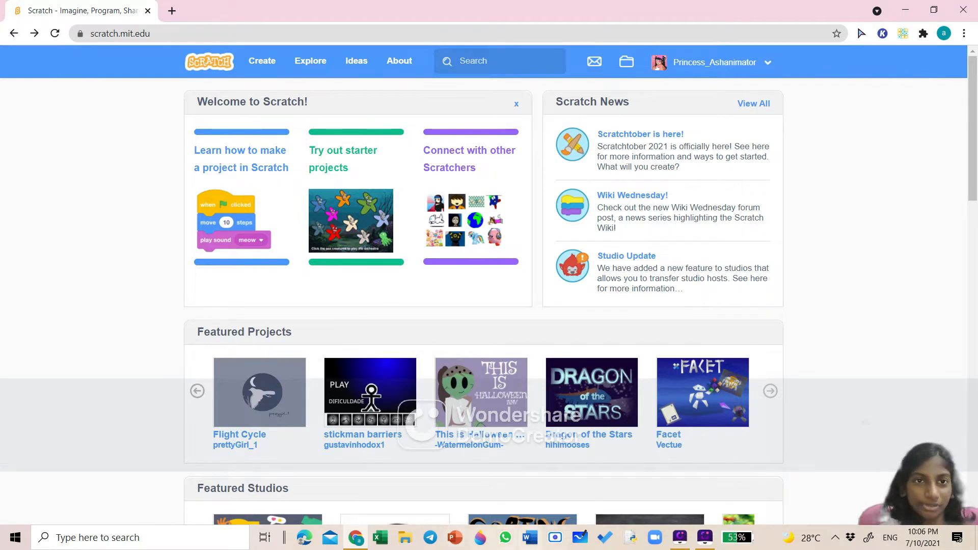
- Create a new project and delete the default cat sprite
{"action": "left_click", "coordinate": [254, 74]}
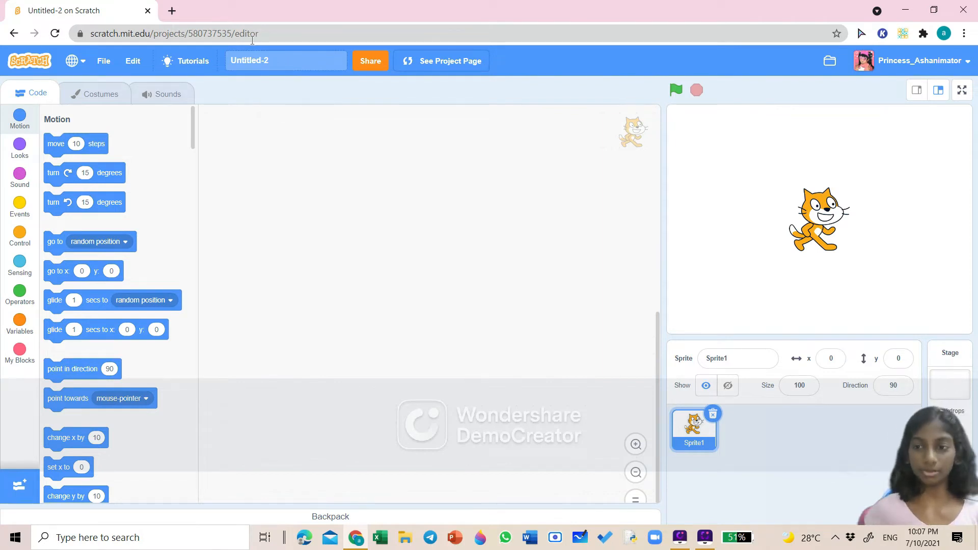
{"action": "left_click", "coordinate": [714, 416]}
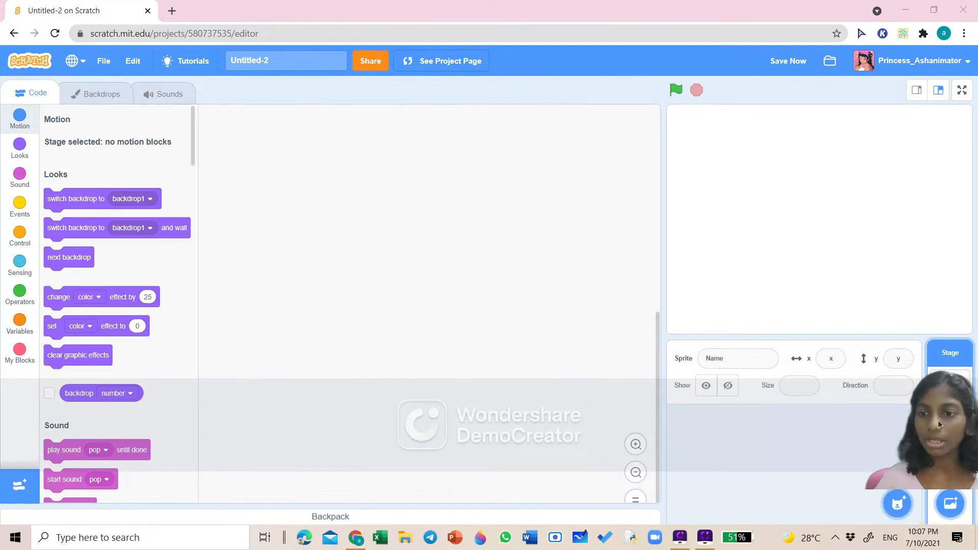
- Browse the sprite library, then add a new blank sprite to paint instead
{"action": "mouse_move", "coordinate": [896, 502]}
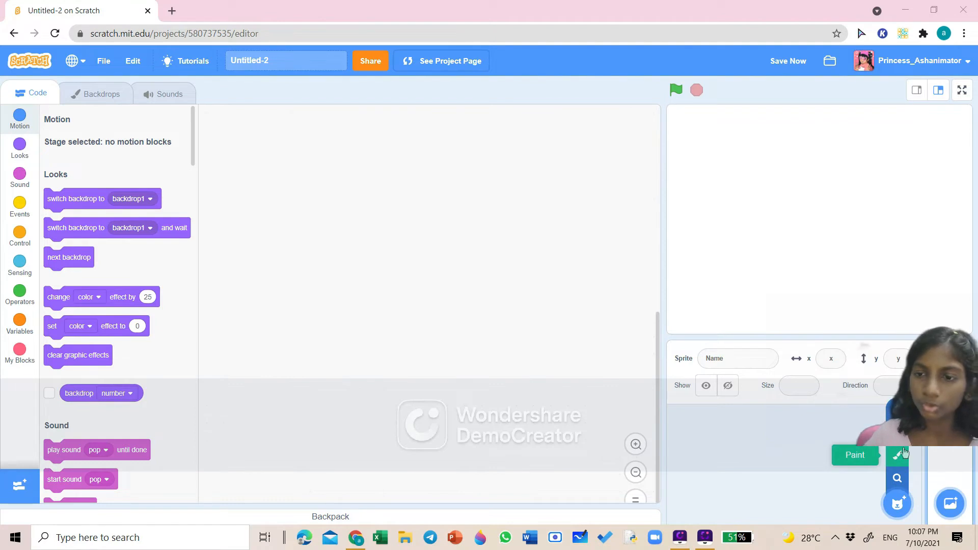
{"action": "left_click", "coordinate": [898, 479]}
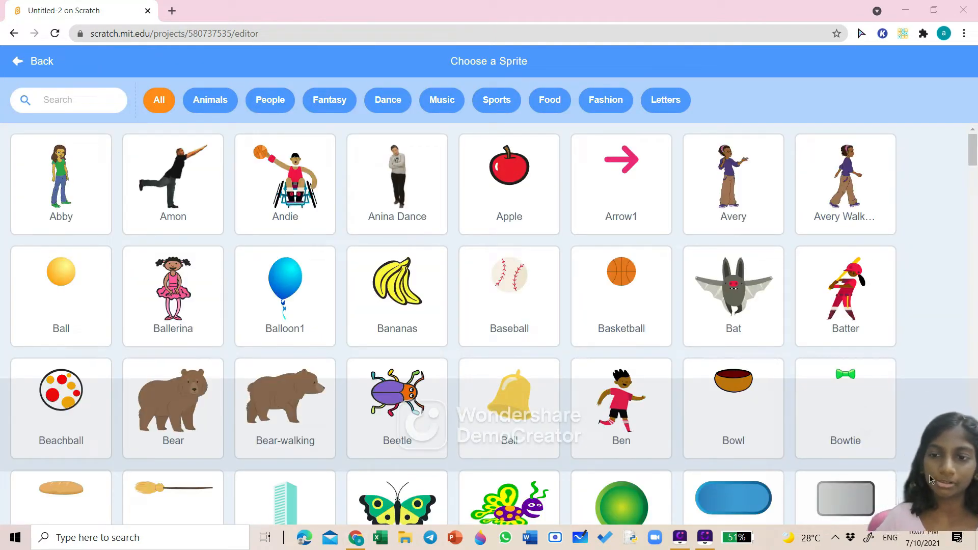
{"action": "scroll", "coordinate": [547, 328], "scroll_direction": "down", "scroll_amount": 3}
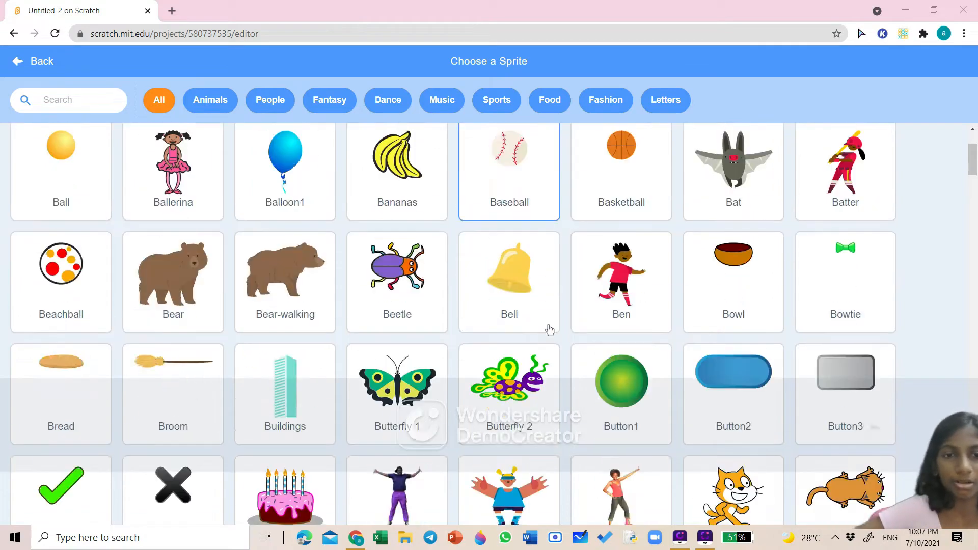
{"action": "scroll", "coordinate": [549, 330], "scroll_direction": "down", "scroll_amount": 10}
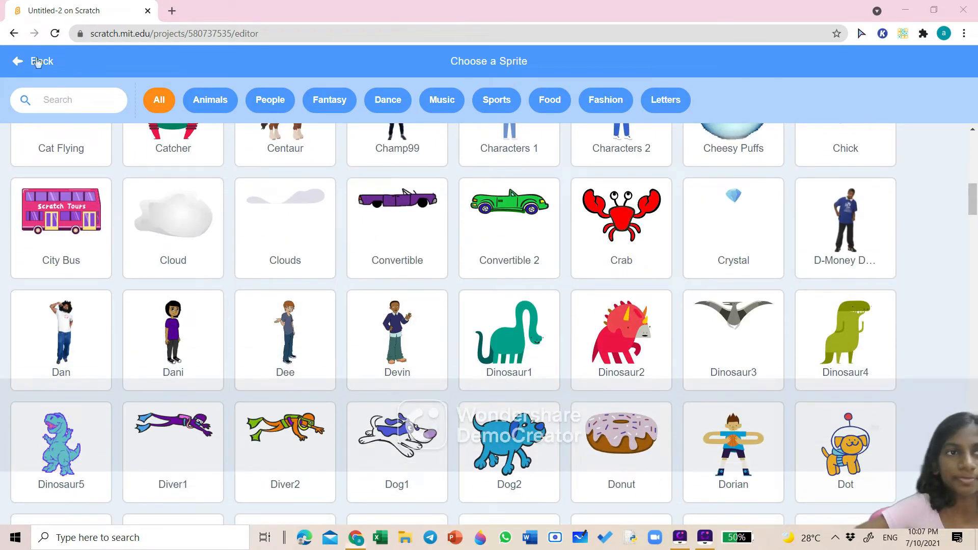
{"action": "left_click", "coordinate": [42, 61]}
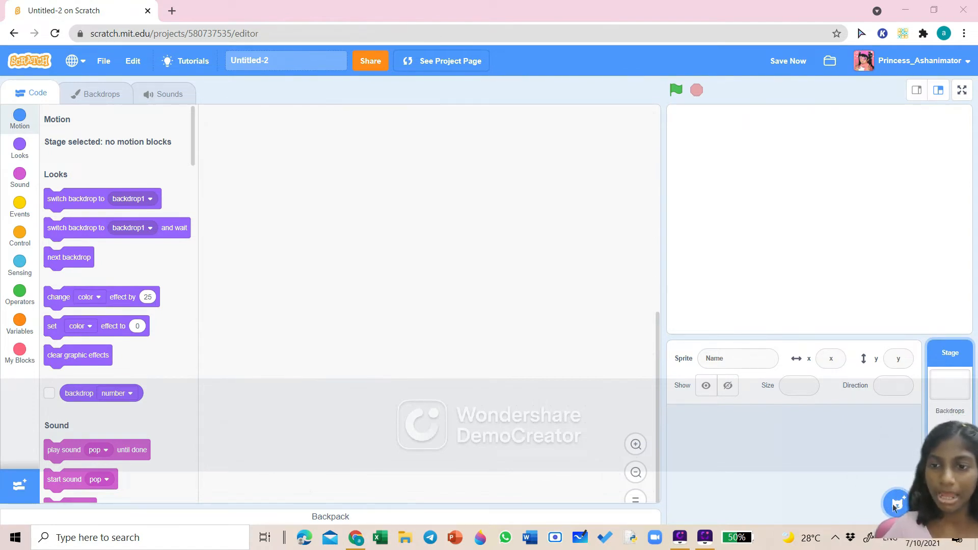
{"action": "mouse_move", "coordinate": [897, 502]}
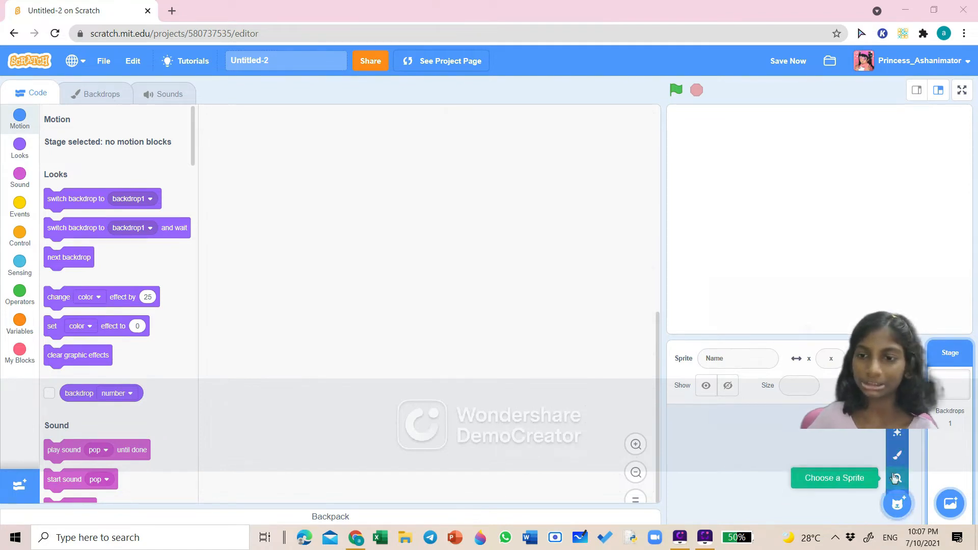
{"action": "left_click", "coordinate": [898, 455]}
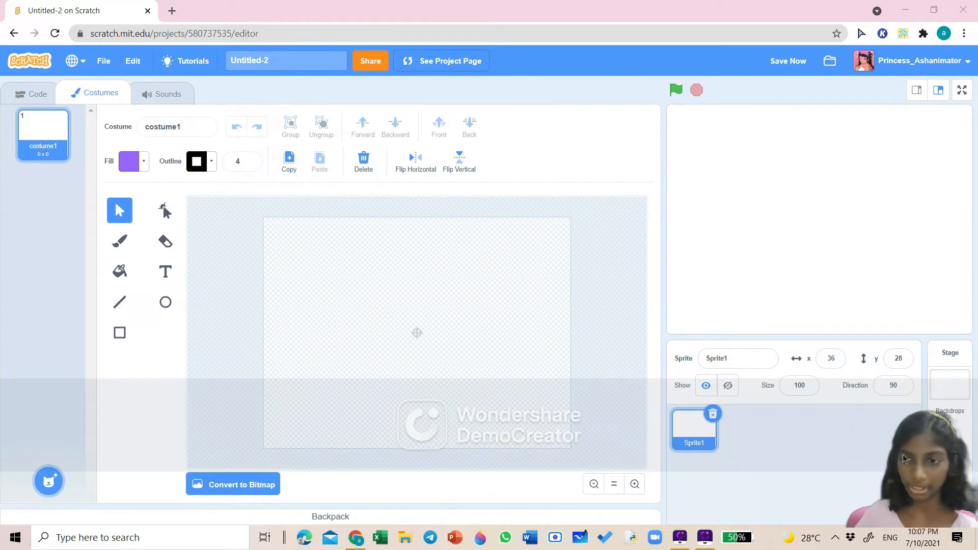
- Choose the rectangle tool, set the fill colour to 47 and remove the outline by setting its width to 0
{"action": "left_click", "coordinate": [118, 337]}
{"action": "left_click", "coordinate": [142, 169]}
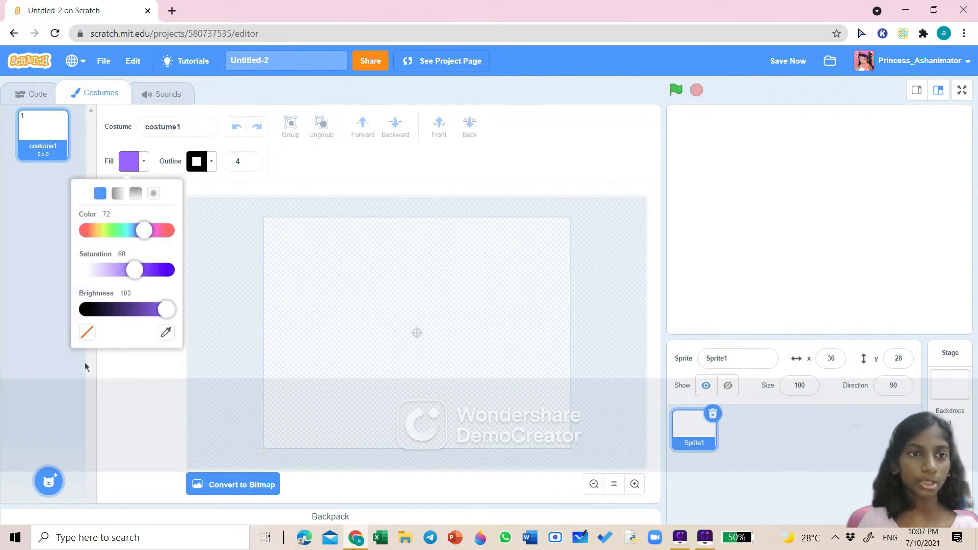
{"action": "left_click", "coordinate": [128, 231]}
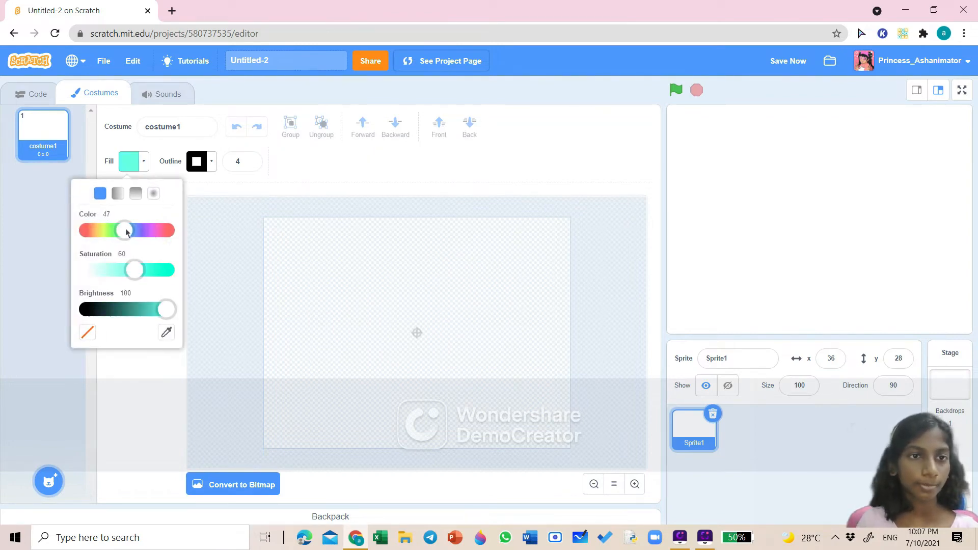
{"action": "left_click", "coordinate": [88, 381]}
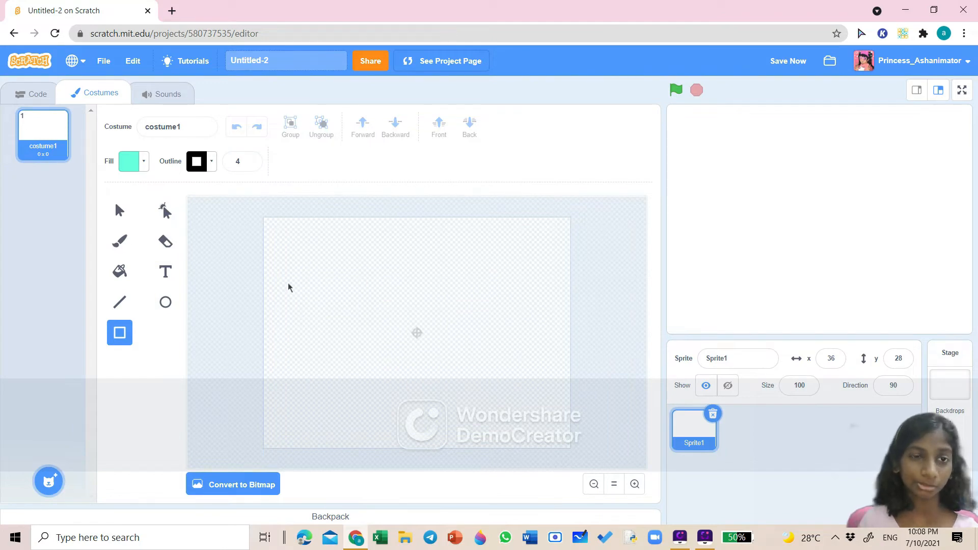
{"action": "left_click", "coordinate": [253, 163]}
{"action": "left_click", "coordinate": [252, 163]}
{"action": "left_click", "coordinate": [253, 163]}
{"action": "left_click", "coordinate": [254, 163]}
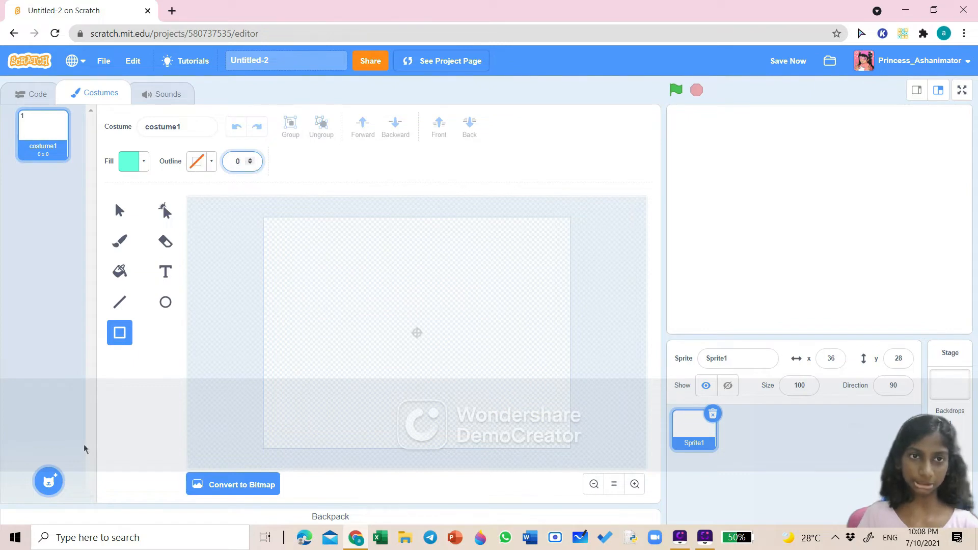
{"action": "left_click", "coordinate": [147, 375]}
- Draw a small rectangle and rotate and shrink it into a diagonal left sleeve
{"action": "left_click_drag", "start_coordinate": [310, 268], "coordinate": [352, 277]}
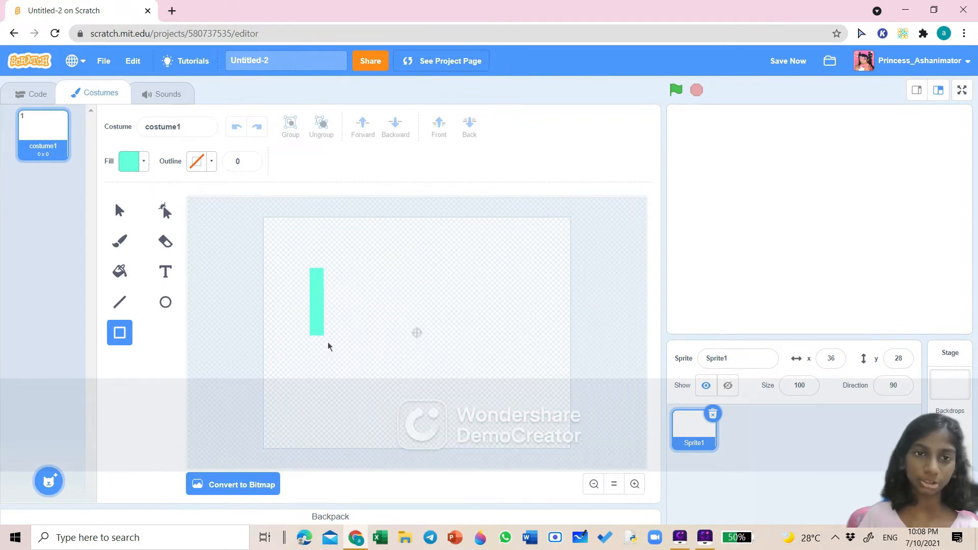
{"action": "left_click_drag", "start_coordinate": [328, 347], "coordinate": [362, 291]}
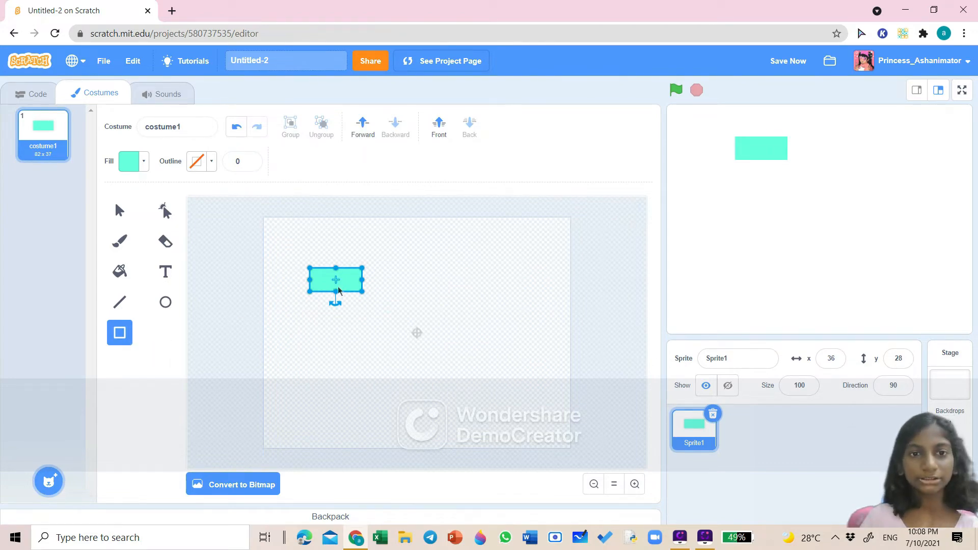
{"action": "left_click_drag", "start_coordinate": [342, 283], "coordinate": [398, 366]}
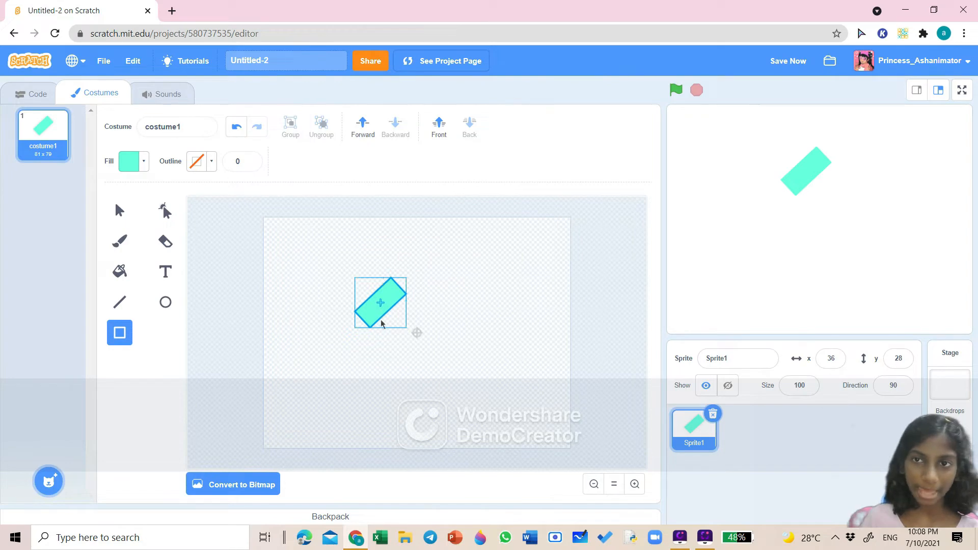
{"action": "left_click_drag", "start_coordinate": [377, 304], "coordinate": [367, 314]}
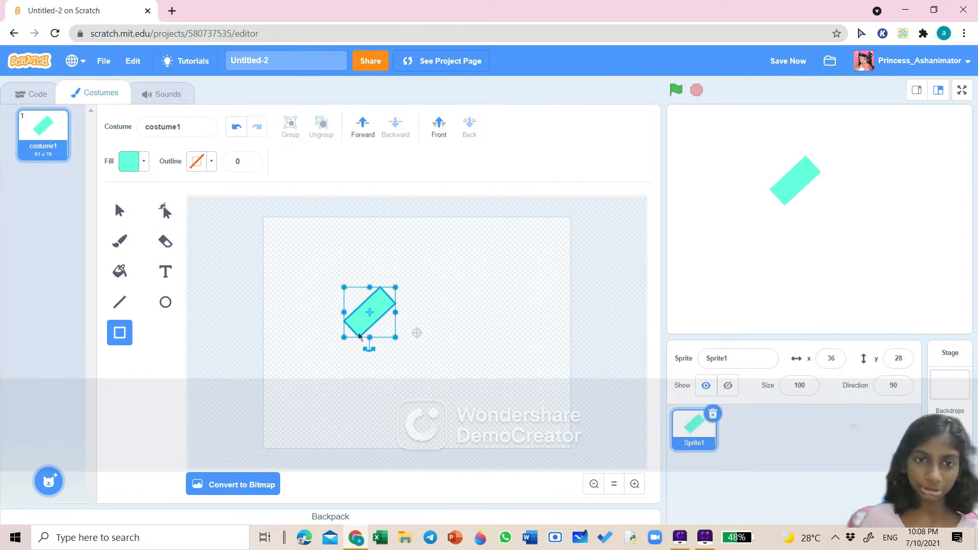
{"action": "left_click_drag", "start_coordinate": [344, 337], "coordinate": [365, 320]}
{"action": "left_click", "coordinate": [418, 316]}
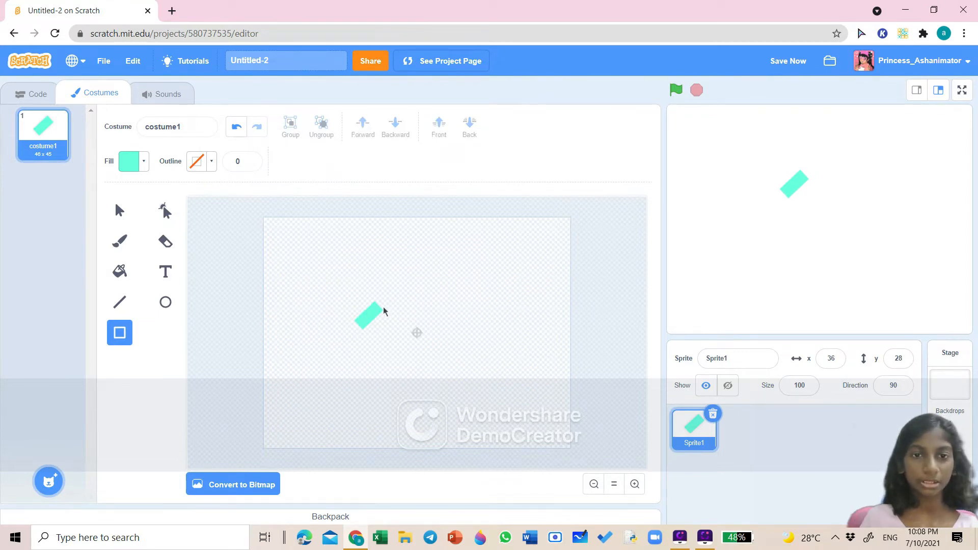
- Draw a tall rectangle for the dress bodice beside the sleeve
{"action": "mouse_move", "coordinate": [415, 392]}
{"action": "left_mouse_down"}
{"action": "mouse_move", "coordinate": [433, 396]}
{"action": "mouse_move", "coordinate": [426, 378]}
{"action": "left_mouse_up"}
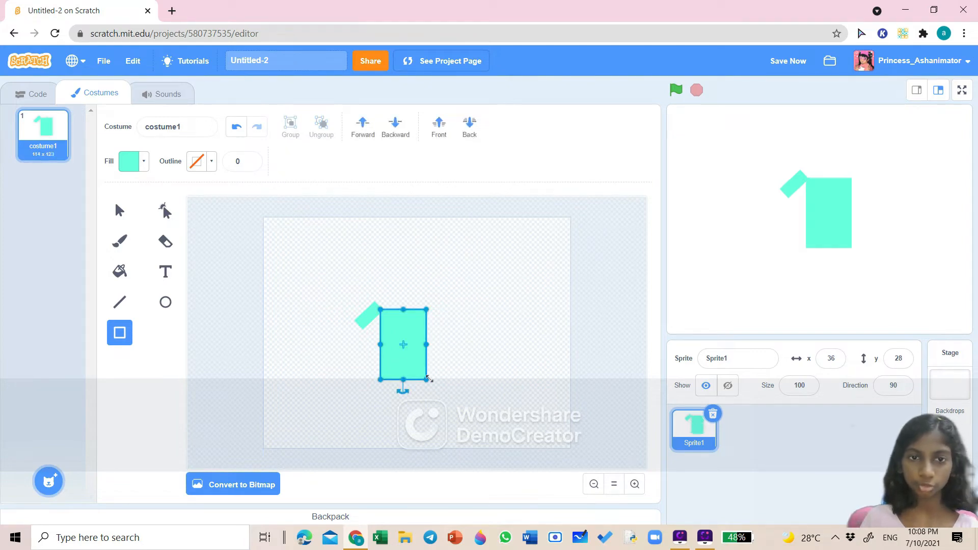
{"action": "right_click", "coordinate": [457, 360]}
{"action": "left_click", "coordinate": [456, 359]}
{"action": "left_click", "coordinate": [455, 360]}
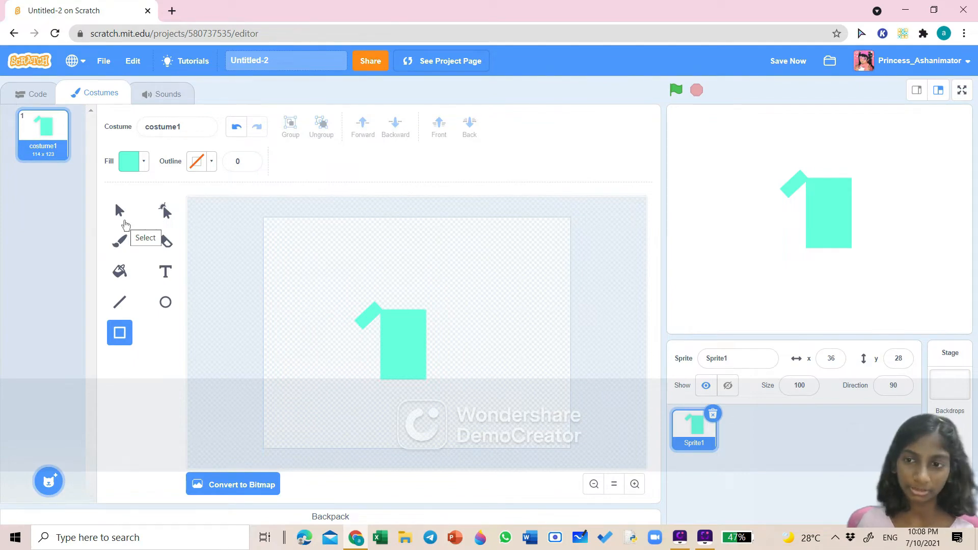
- Copy and paste the sleeve, rotate the copy the other way and place it at the bodice's upper right
{"action": "left_click", "coordinate": [122, 214]}
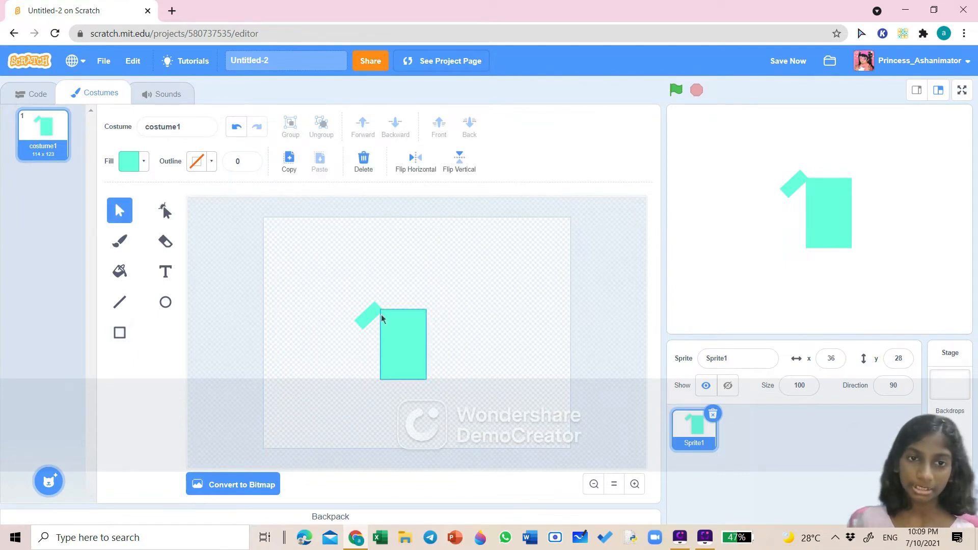
{"action": "left_click", "coordinate": [359, 320]}
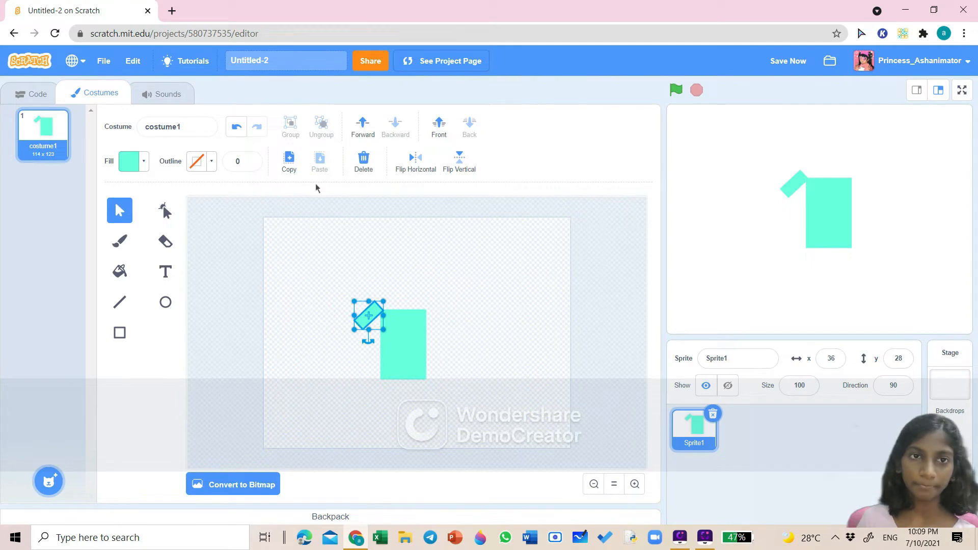
{"action": "left_click", "coordinate": [290, 161]}
{"action": "left_click", "coordinate": [320, 161]}
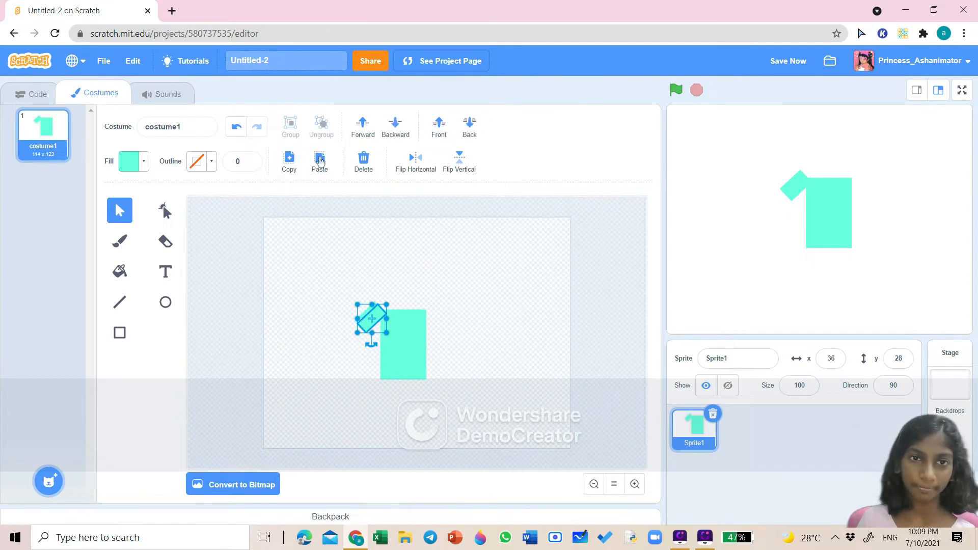
{"action": "left_click_drag", "start_coordinate": [370, 344], "coordinate": [399, 281]}
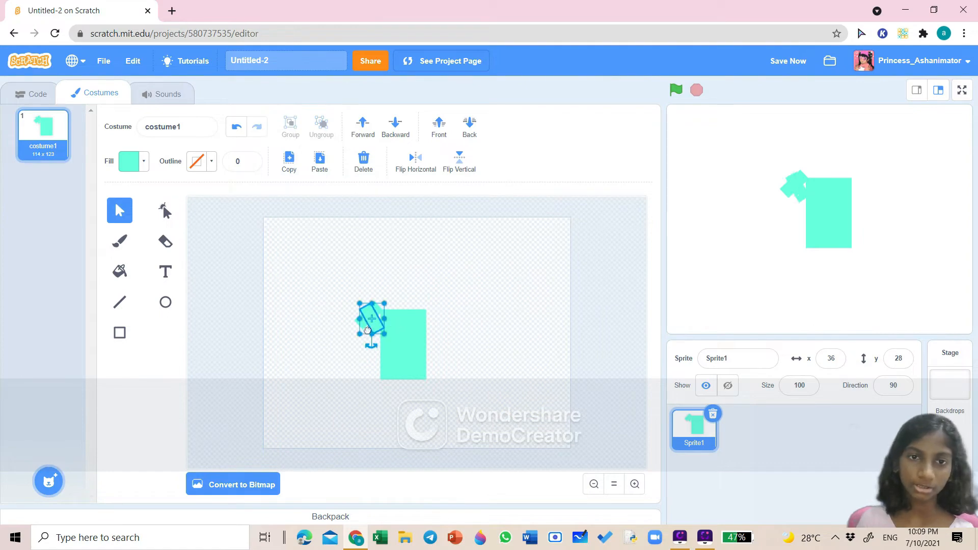
{"action": "left_click_drag", "start_coordinate": [369, 321], "coordinate": [436, 326]}
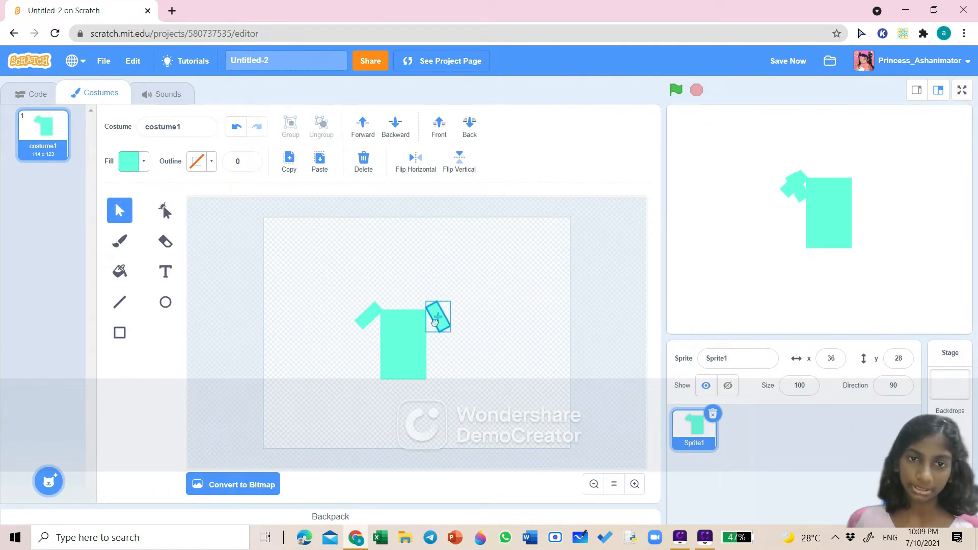
{"action": "left_click", "coordinate": [484, 278]}
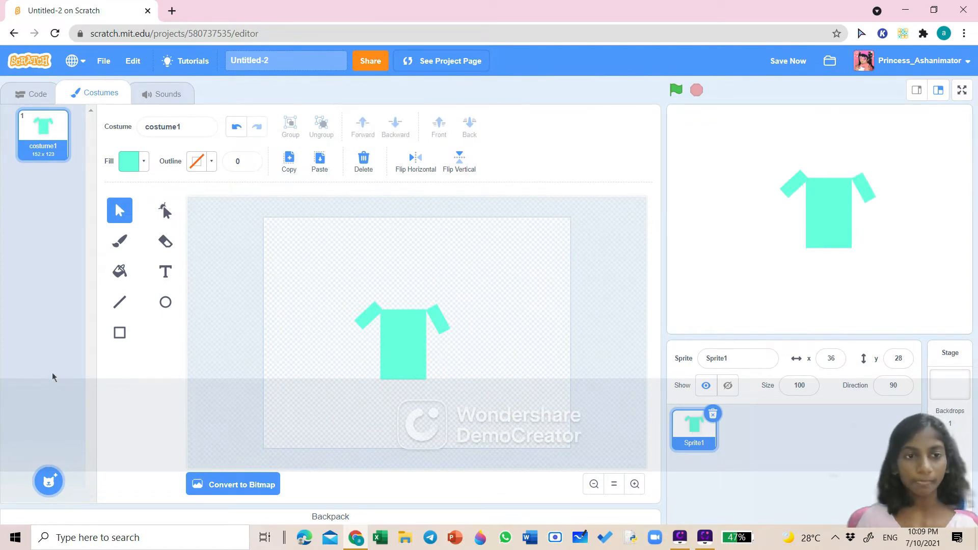
- Draw a wider rectangle beneath the bodice for the skirt
{"action": "left_click", "coordinate": [121, 331]}
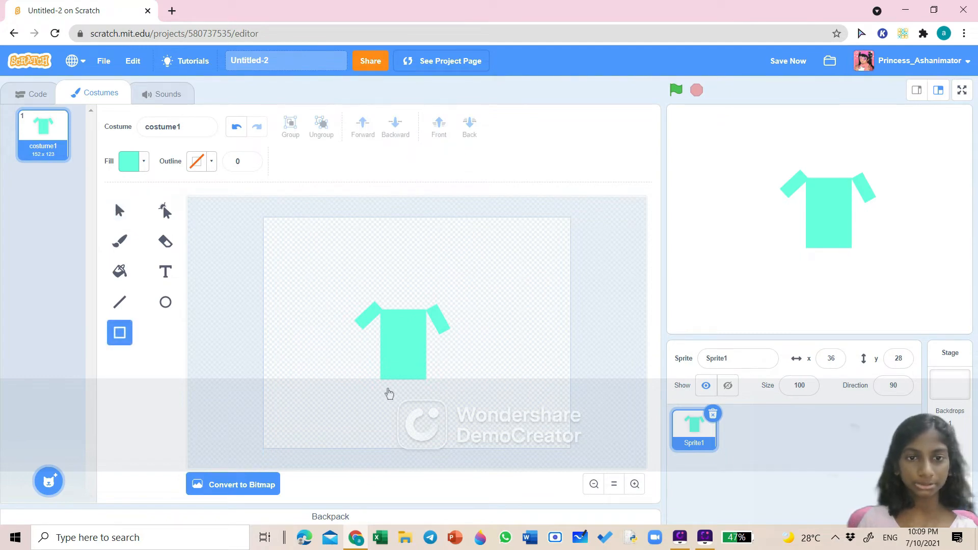
{"action": "left_click_drag", "start_coordinate": [403, 419], "coordinate": [399, 448]}
{"action": "left_click_drag", "start_coordinate": [365, 419], "coordinate": [404, 409]}
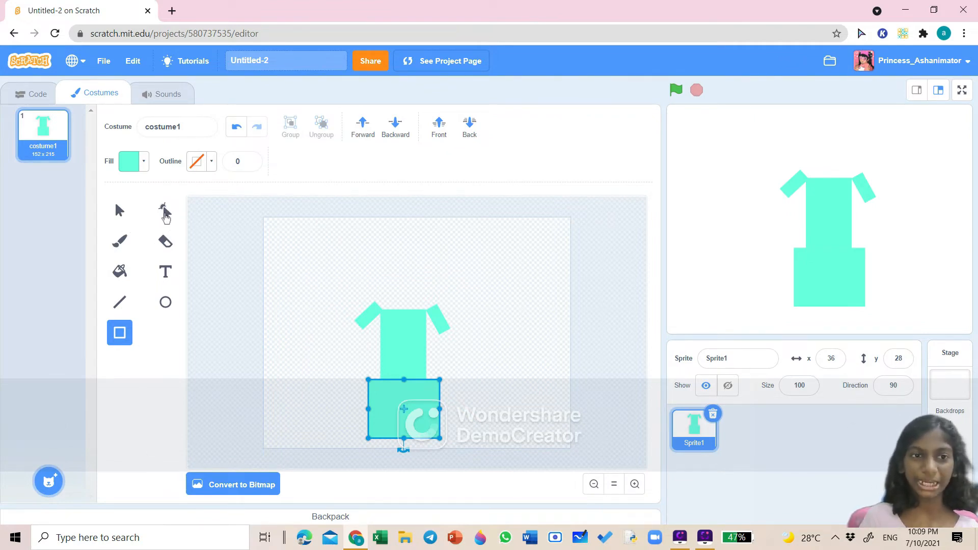
- Reshape the skirt into a flared shape with a curved hem using the Reshape tool
{"action": "left_click", "coordinate": [164, 217]}
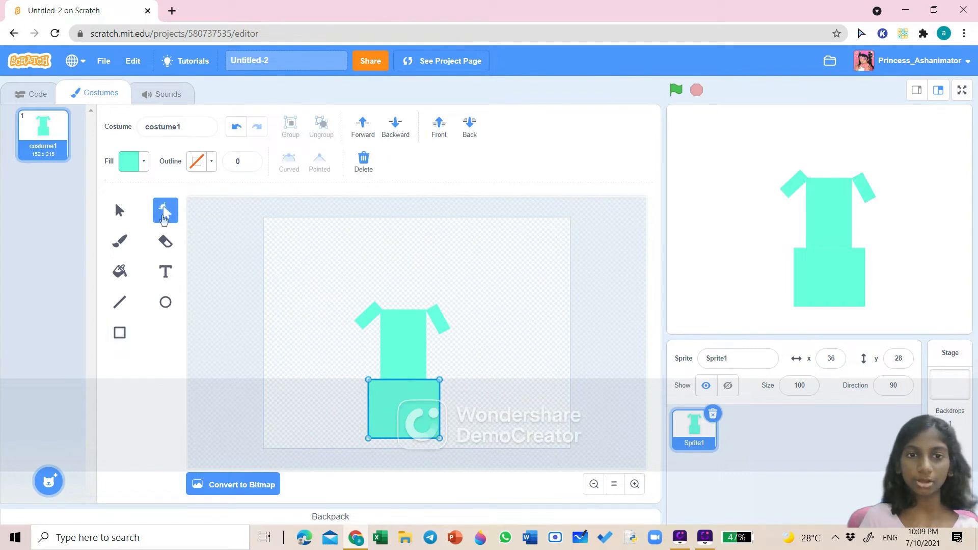
{"action": "left_click", "coordinate": [398, 381]}
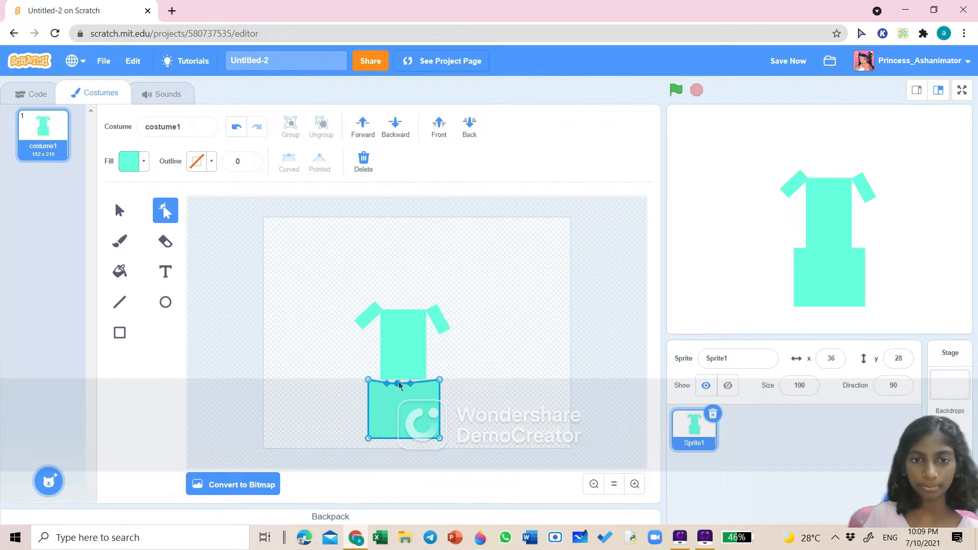
{"action": "mouse_move", "coordinate": [396, 390]}
{"action": "left_mouse_down"}
{"action": "mouse_move", "coordinate": [400, 407]}
{"action": "mouse_move", "coordinate": [395, 396]}
{"action": "left_mouse_up"}
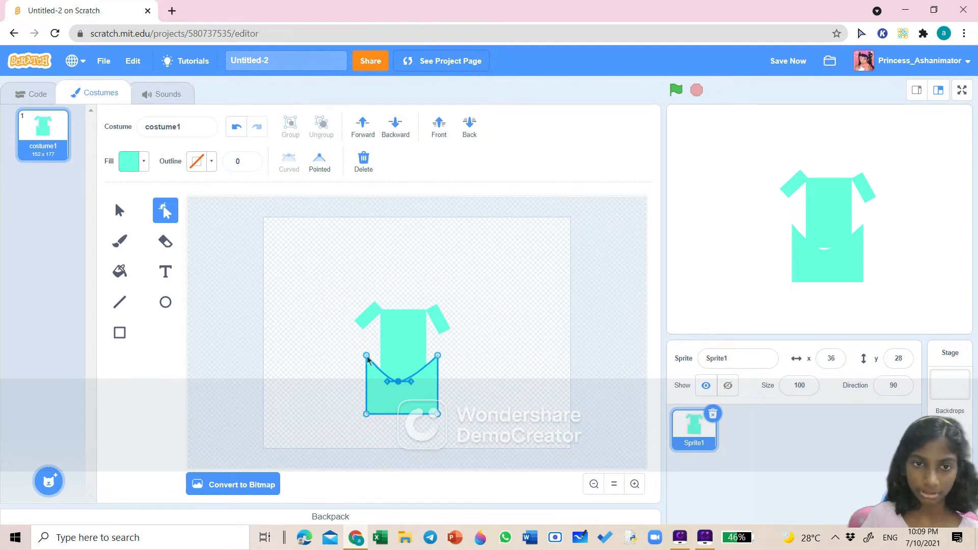
{"action": "left_click_drag", "start_coordinate": [368, 358], "coordinate": [426, 365]}
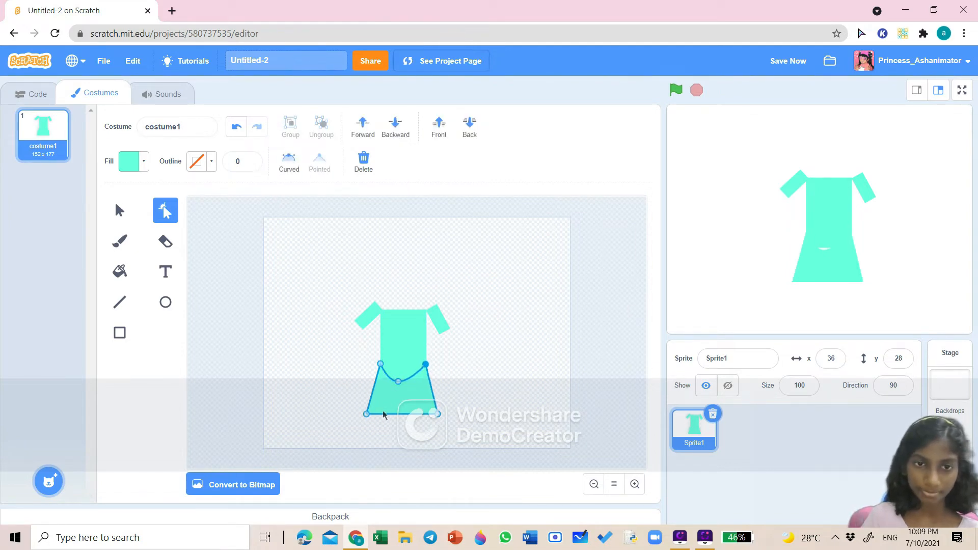
{"action": "left_click_drag", "start_coordinate": [389, 411], "coordinate": [428, 422]}
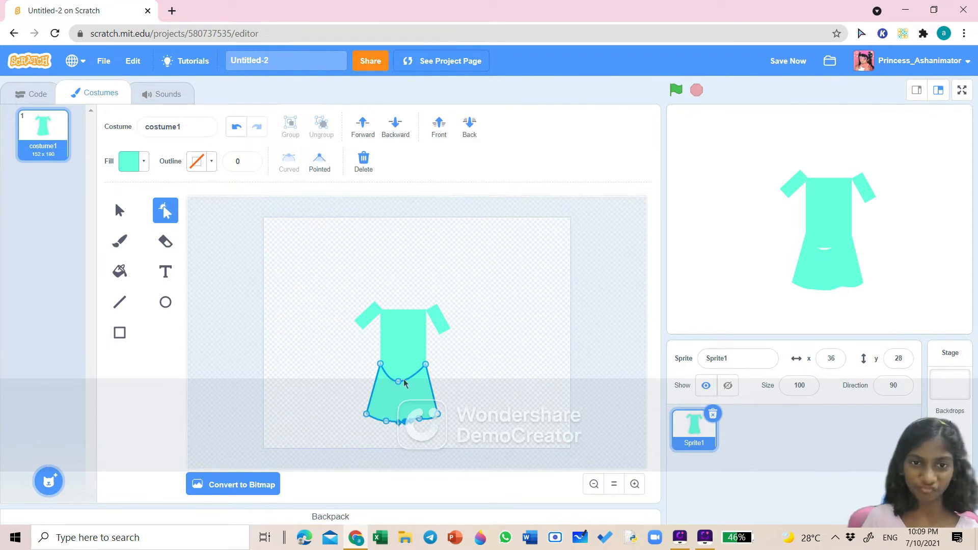
{"action": "left_click_drag", "start_coordinate": [400, 382], "coordinate": [401, 363]}
{"action": "left_click", "coordinate": [506, 404]}
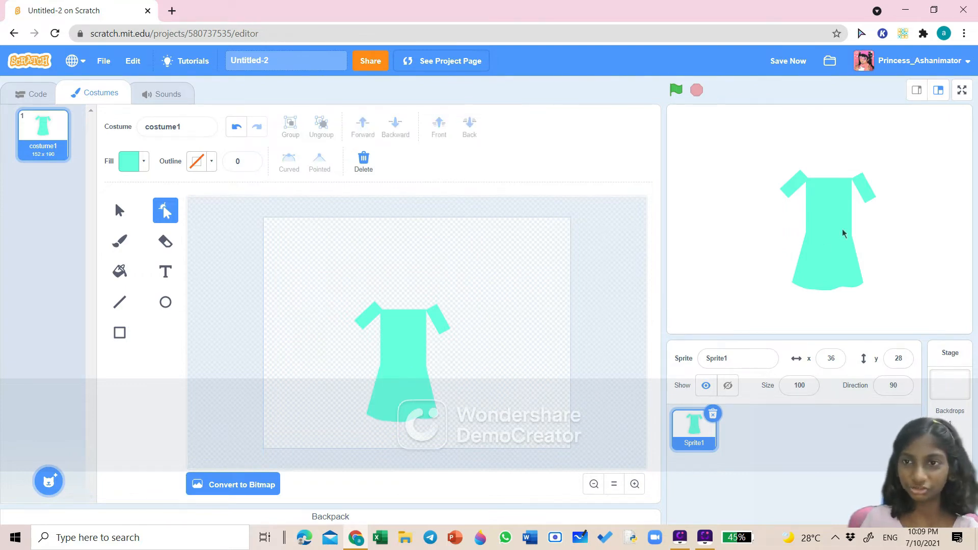
- Shift the dress sprite on the stage to about x 21, y 25
{"action": "mouse_move", "coordinate": [843, 230]}
{"action": "left_mouse_down"}
{"action": "mouse_move", "coordinate": [804, 218]}
{"action": "mouse_move", "coordinate": [760, 226]}
{"action": "mouse_move", "coordinate": [831, 232]}
{"action": "left_mouse_up"}
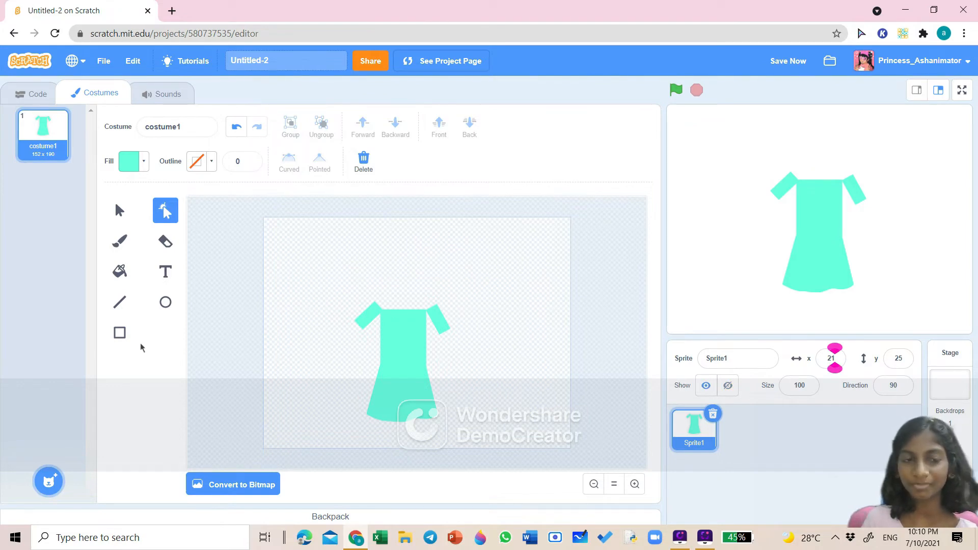
- Set the rectangle fill colour to 31 and draw a green belt across the dress waist
{"action": "left_click", "coordinate": [119, 334]}
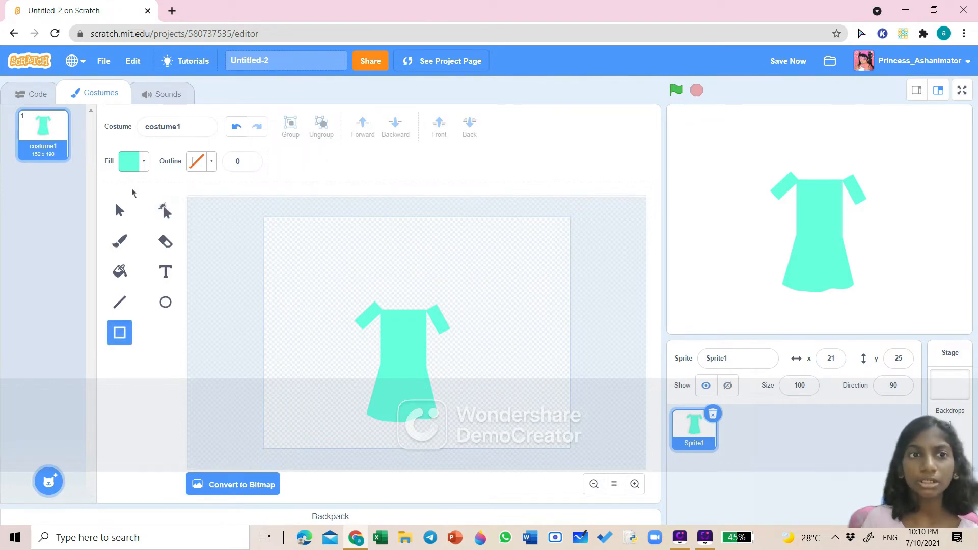
{"action": "left_click", "coordinate": [143, 162]}
{"action": "left_click_drag", "start_coordinate": [135, 231], "coordinate": [110, 234]}
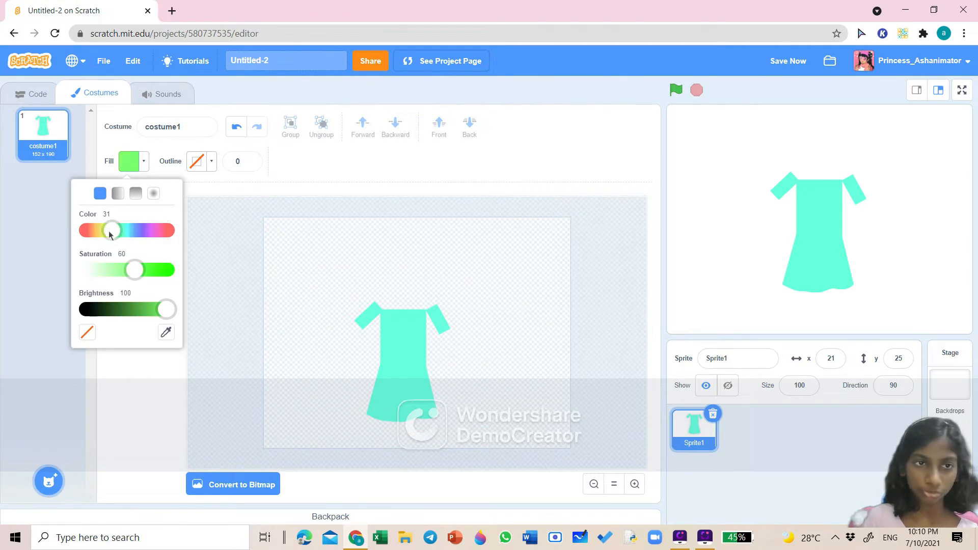
{"action": "left_click", "coordinate": [131, 432]}
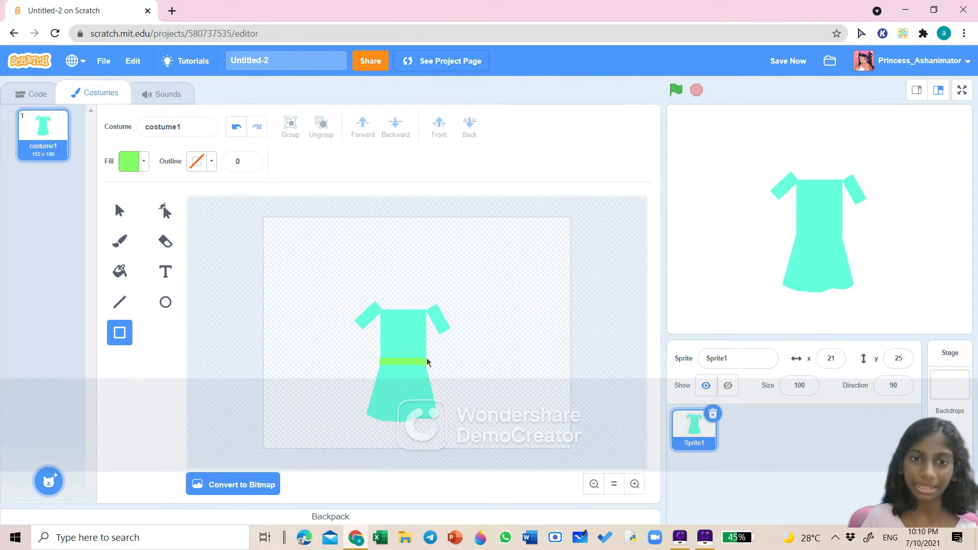
{"action": "left_click_drag", "start_coordinate": [427, 359], "coordinate": [424, 357]}
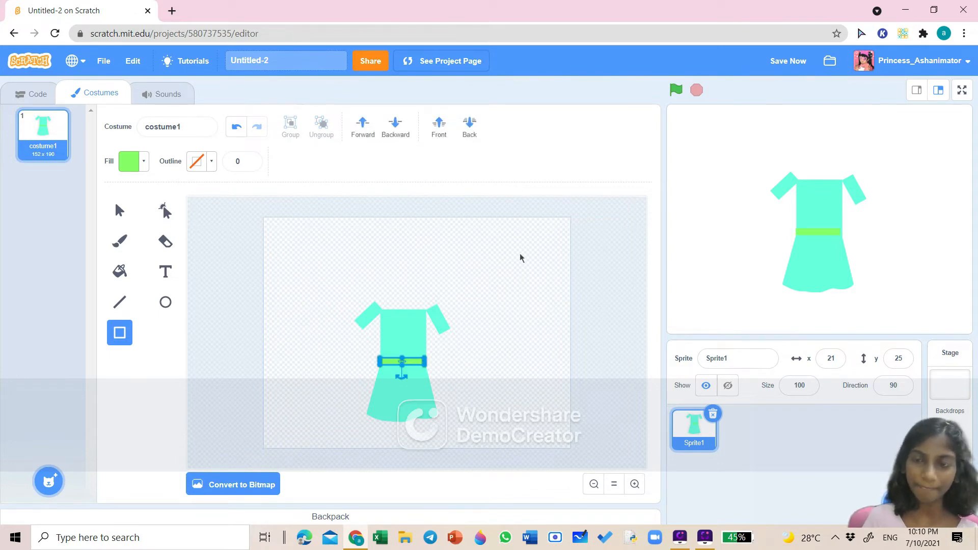
{"action": "left_click", "coordinate": [523, 311]}
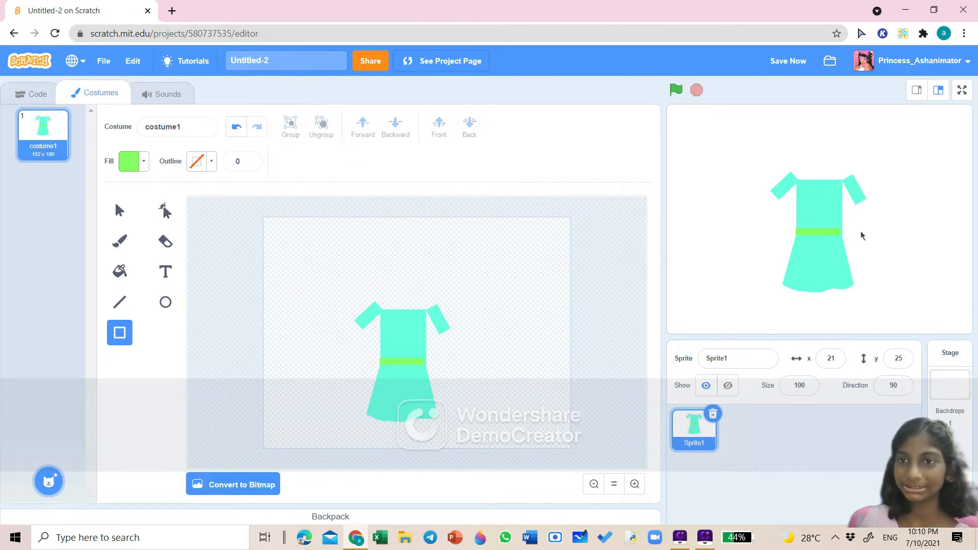
- Move the dress sprite on the stage to about x 49, y 2 and open the code area
{"action": "mouse_move", "coordinate": [826, 220]}
{"action": "left_mouse_down"}
{"action": "mouse_move", "coordinate": [815, 249]}
{"action": "mouse_move", "coordinate": [843, 236]}
{"action": "left_mouse_up"}
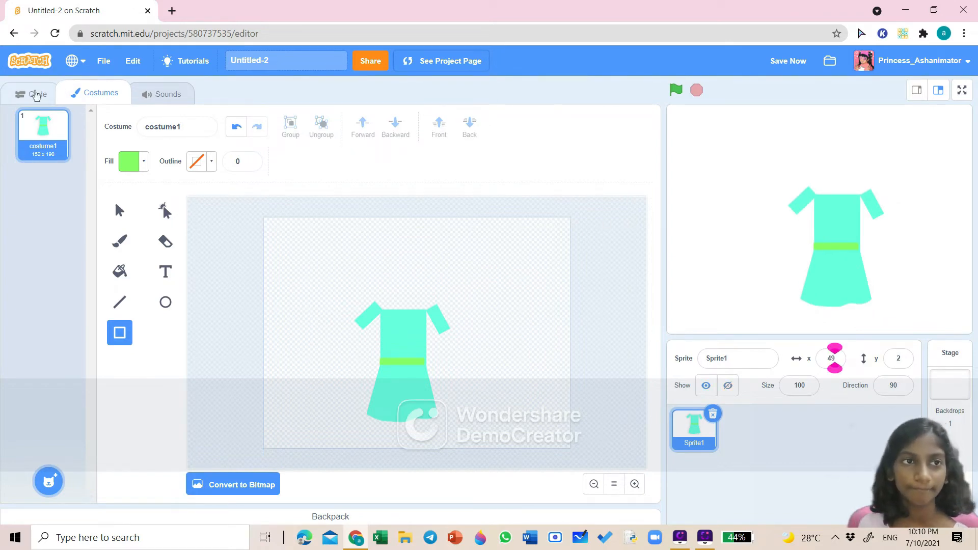
{"action": "left_click", "coordinate": [35, 96]}
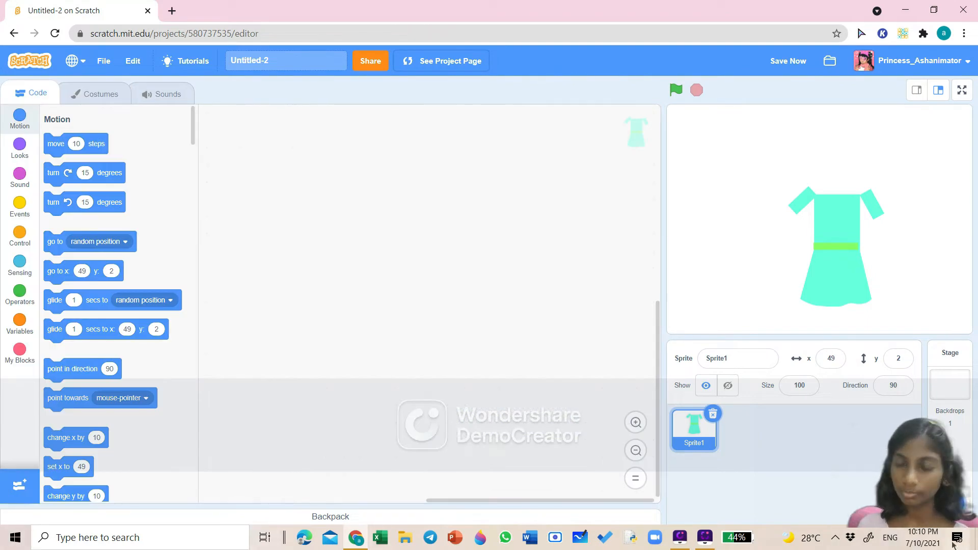
{"action": "left_click_drag", "start_coordinate": [916, 466], "coordinate": [901, 356]}
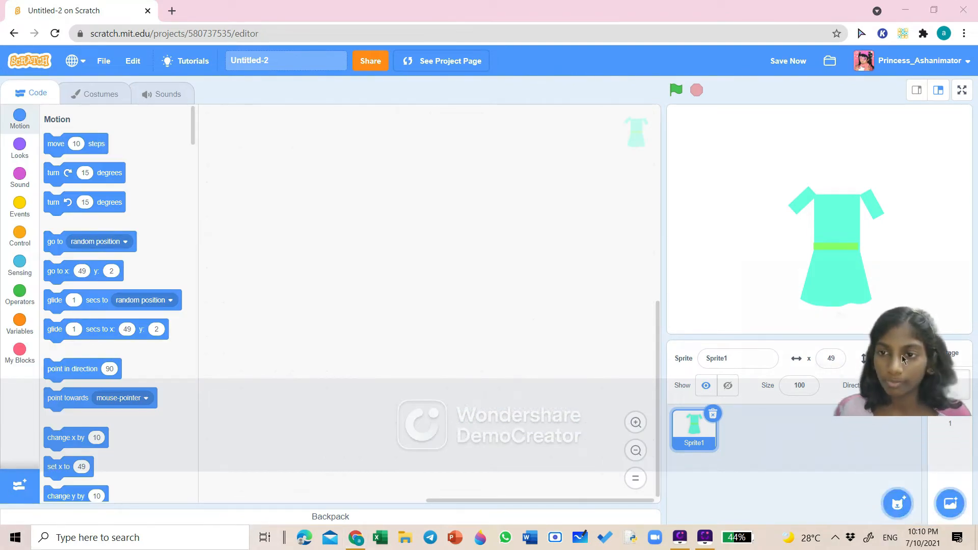
{"action": "mouse_move", "coordinate": [892, 496]}
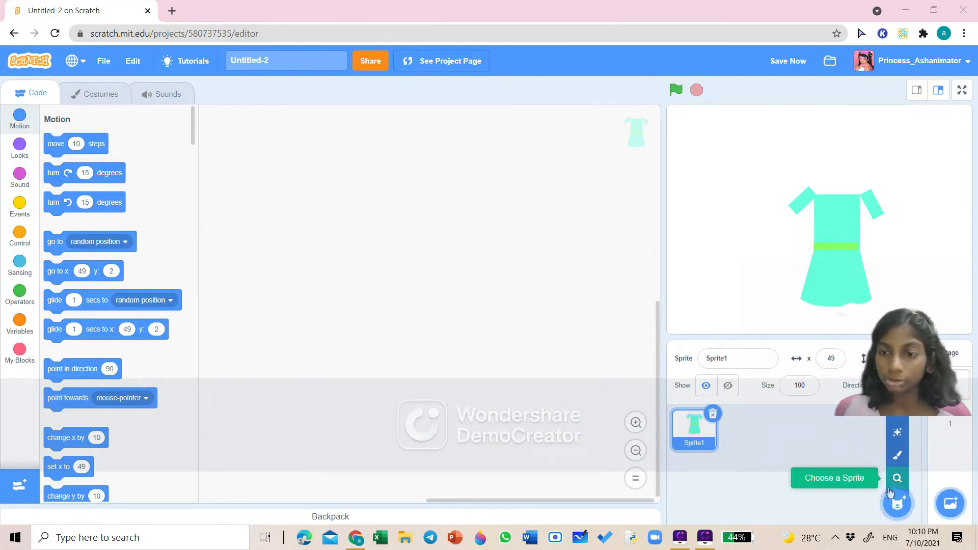
- Create a new empty sprite to paint
{"action": "left_click", "coordinate": [897, 455]}
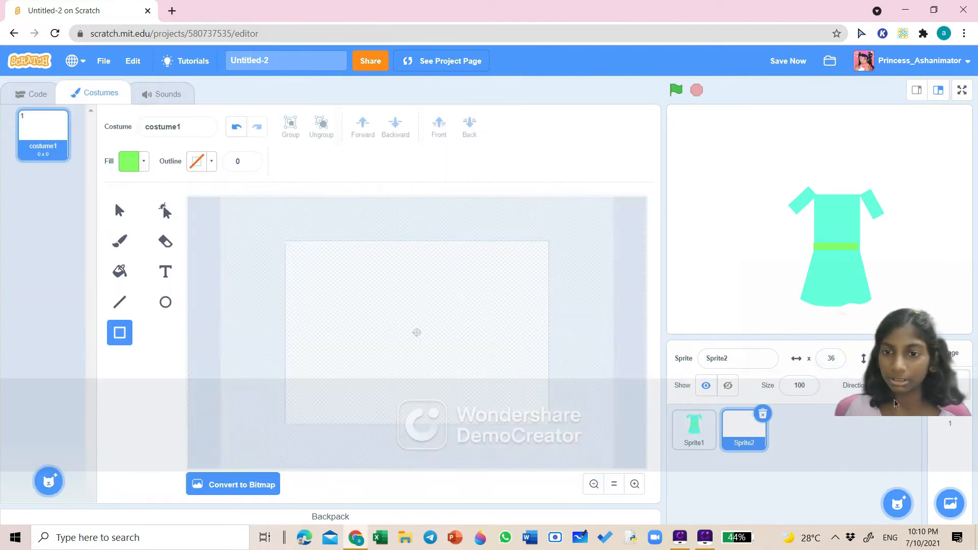
{"action": "left_click_drag", "start_coordinate": [894, 399], "coordinate": [912, 476]}
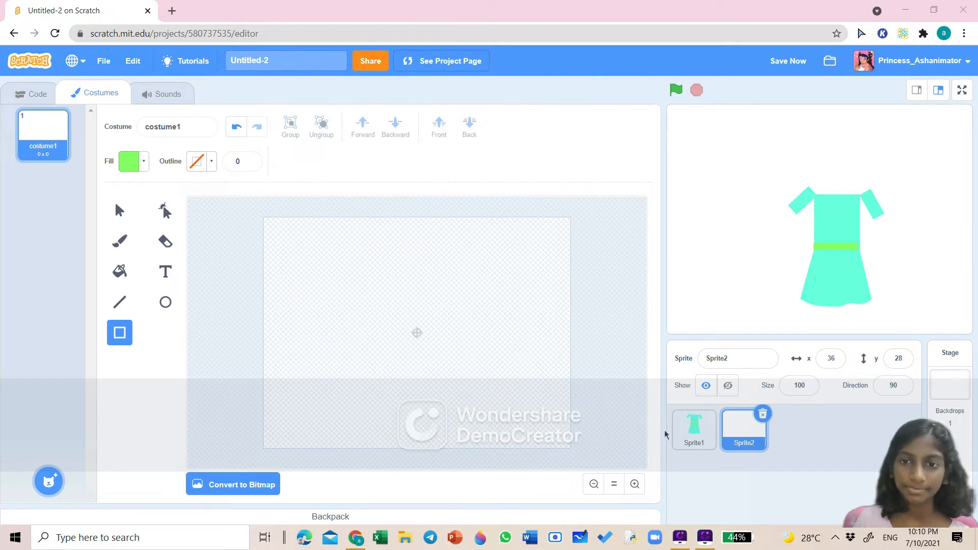
- In the dress sprite's costume, select both sleeves together and group them
{"action": "left_click", "coordinate": [694, 427]}
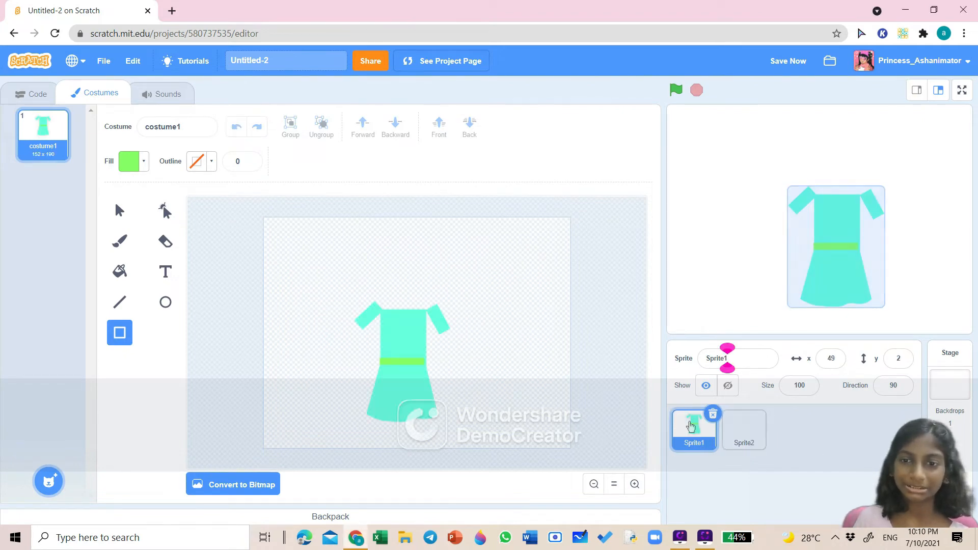
{"action": "left_click", "coordinate": [120, 210]}
{"action": "left_click", "coordinate": [366, 319]}
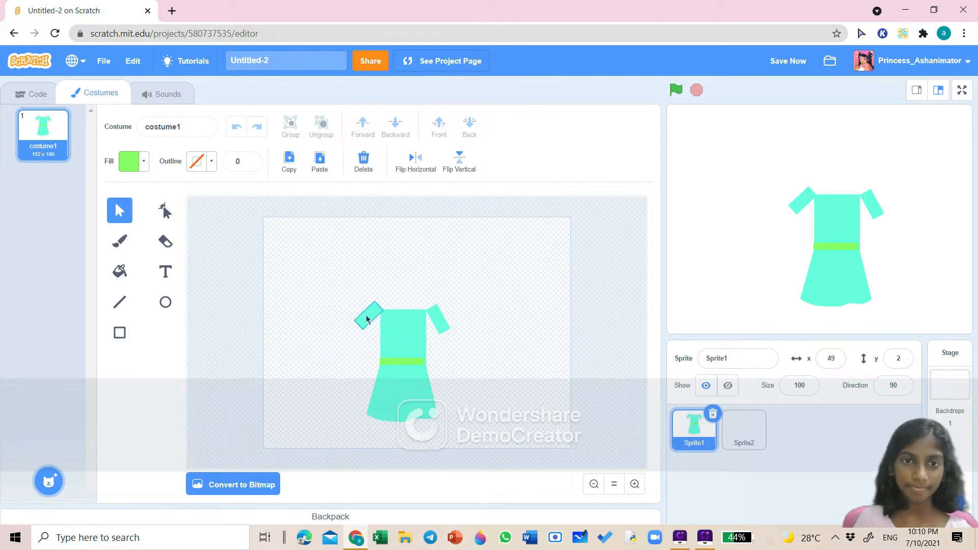
{"action": "left_click", "coordinate": [365, 320]}
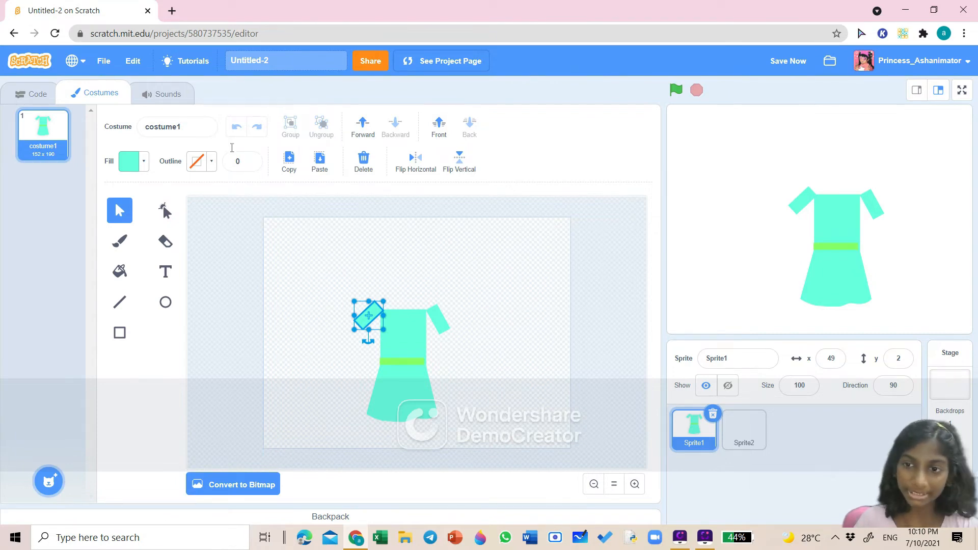
{"action": "left_click", "coordinate": [441, 313], "text": "shift"}
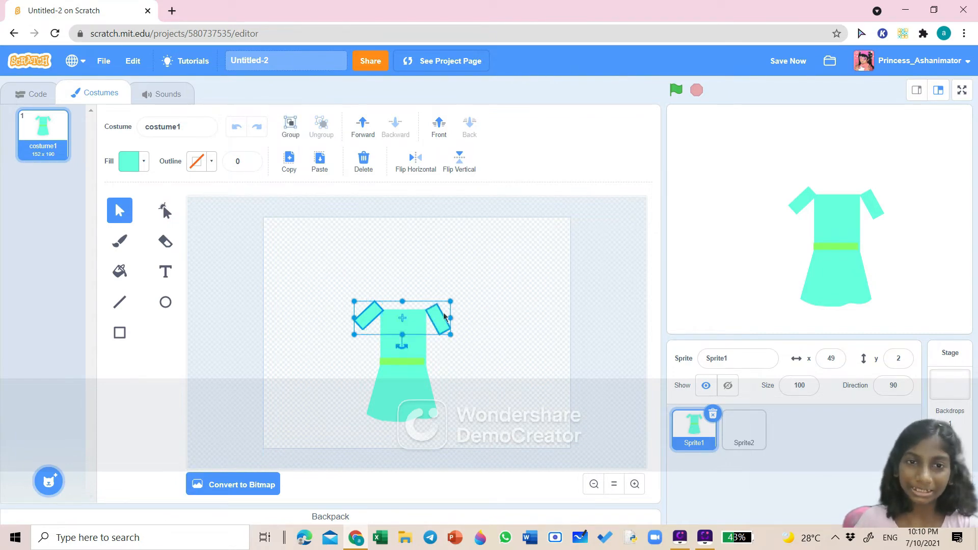
{"action": "left_click", "coordinate": [287, 127]}
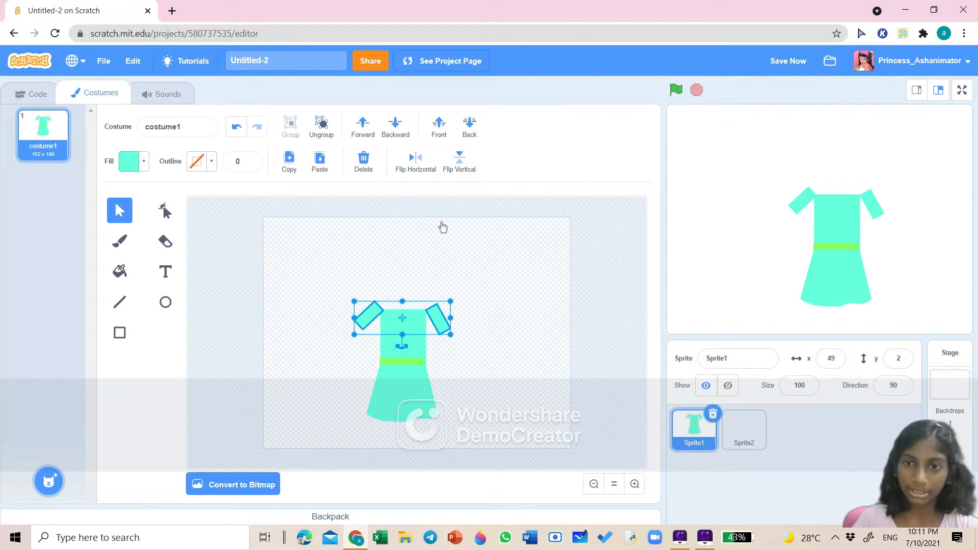
- Paste the grouped sleeves into the second sprite's costume and position them like the original sleeves
{"action": "left_click", "coordinate": [743, 441]}
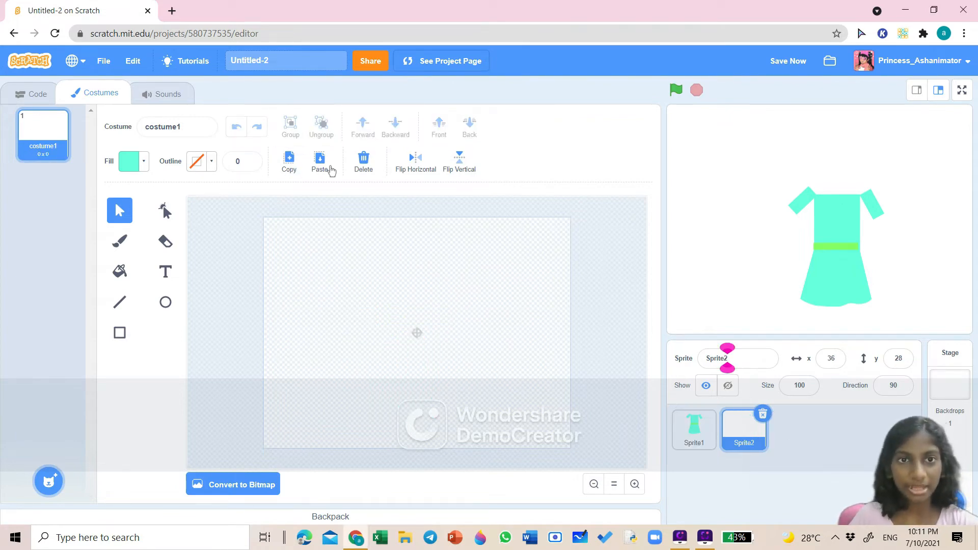
{"action": "left_click", "coordinate": [320, 162]}
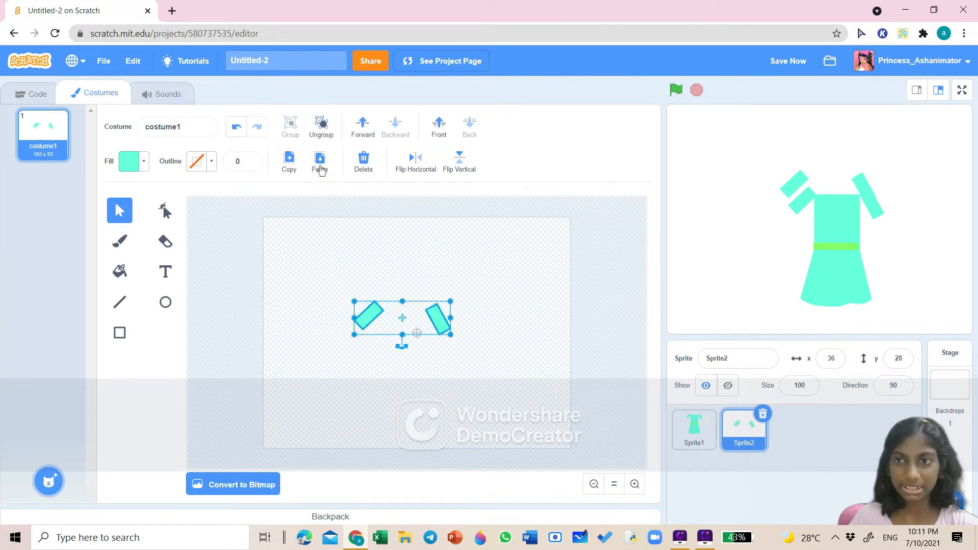
{"action": "left_click_drag", "start_coordinate": [406, 315], "coordinate": [445, 311]}
{"action": "left_click", "coordinate": [534, 327]}
{"action": "left_click", "coordinate": [540, 360]}
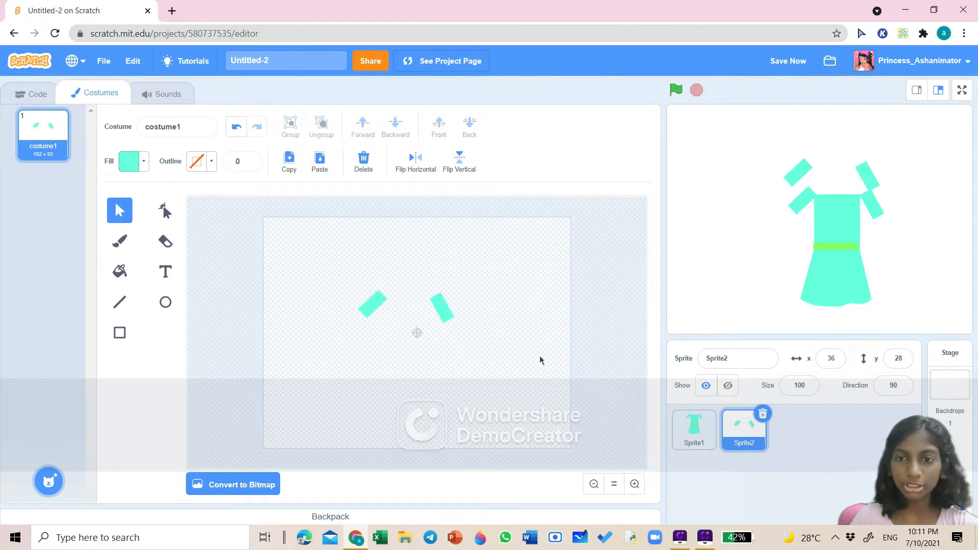
{"action": "left_click", "coordinate": [707, 442]}
{"action": "left_click", "coordinate": [403, 333]}
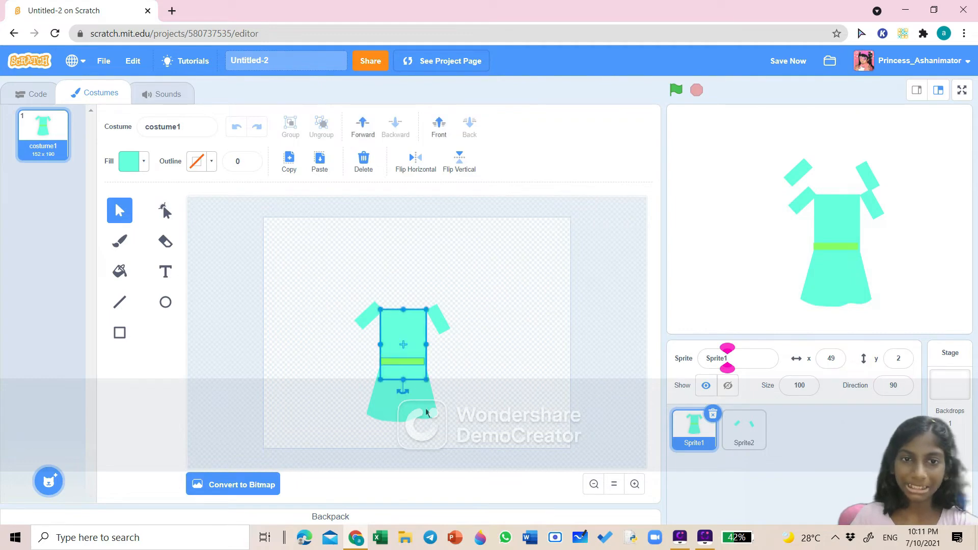
{"action": "left_click", "coordinate": [447, 437]}
{"action": "left_click", "coordinate": [397, 360]}
{"action": "left_click", "coordinate": [491, 397]}
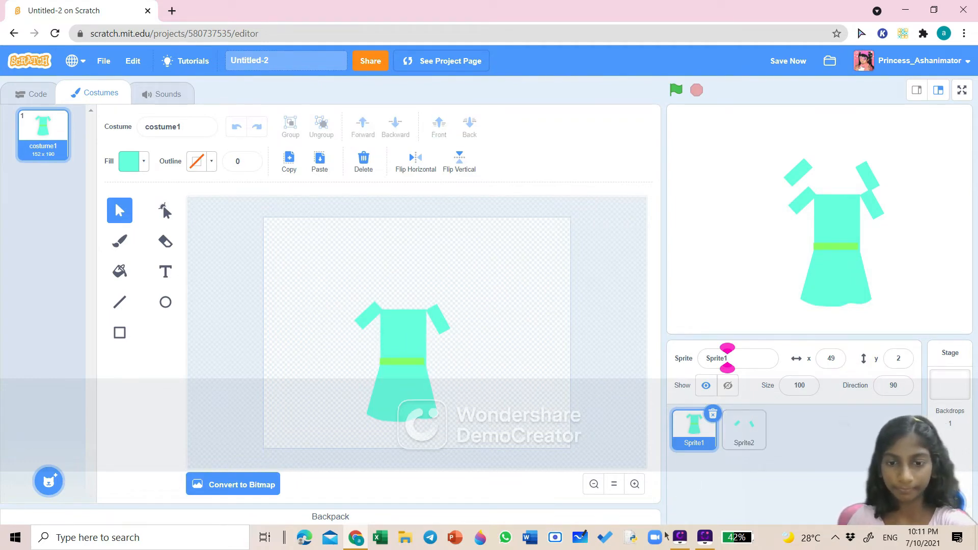
- Create another new empty sprite to paint
{"action": "mouse_move", "coordinate": [897, 503]}
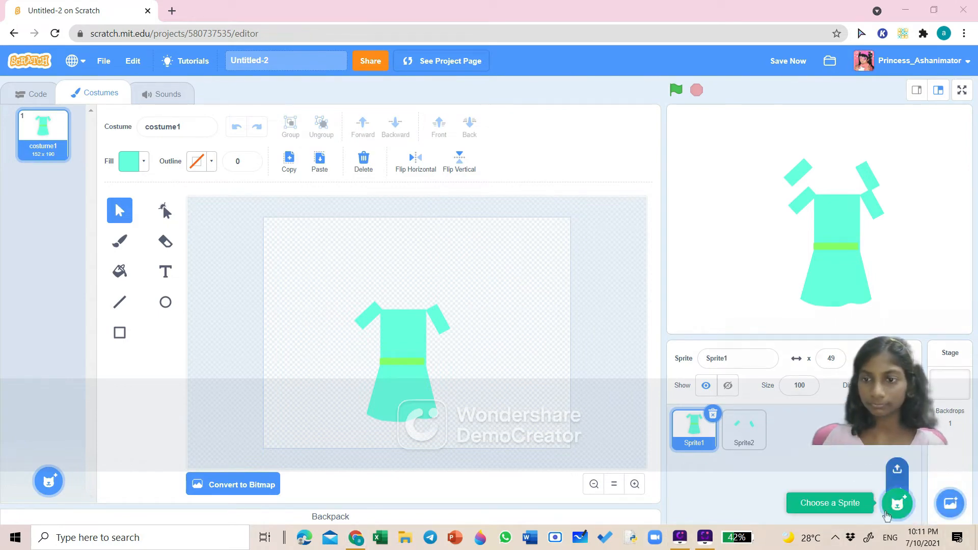
{"action": "left_click", "coordinate": [898, 454]}
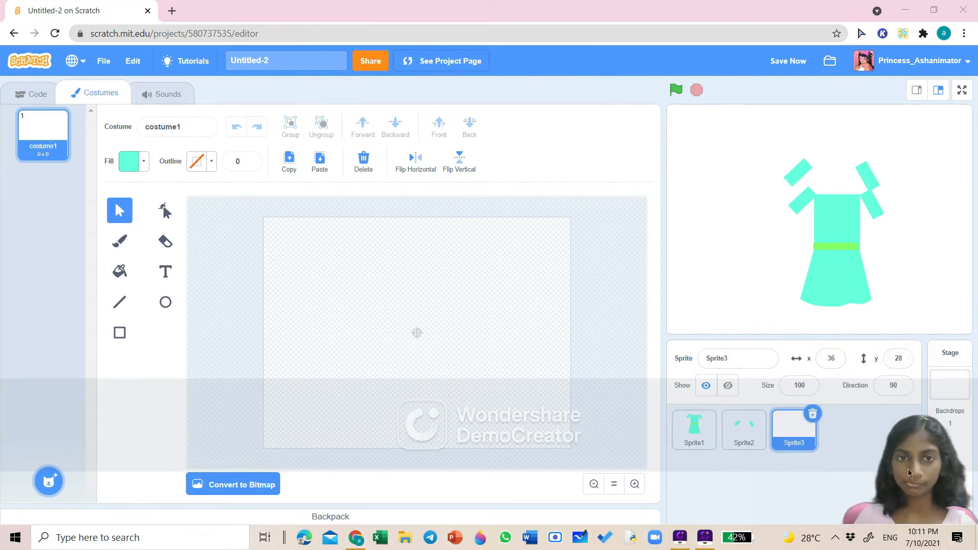
- Copy the green belt from the dress costume and paste it into the third sprite's costume
{"action": "left_click", "coordinate": [694, 427]}
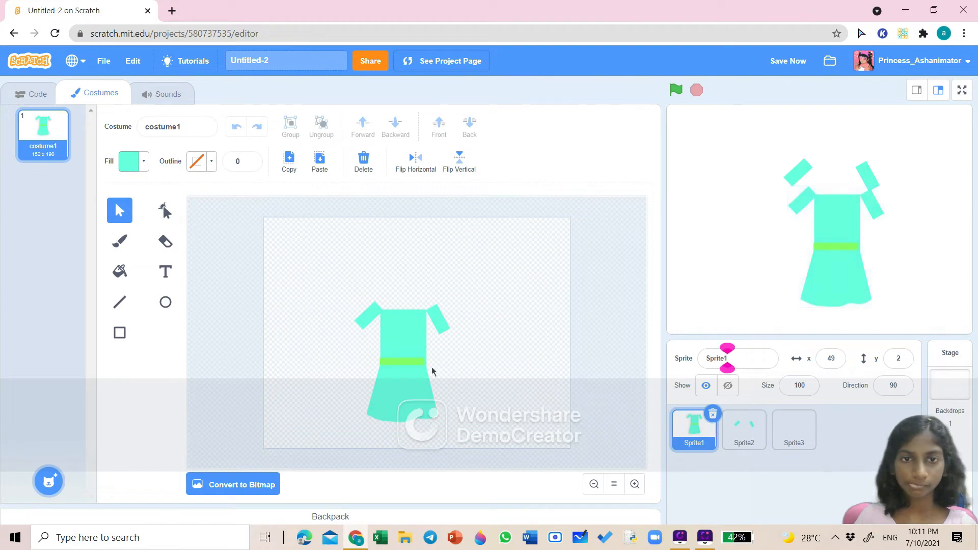
{"action": "left_click", "coordinate": [411, 362]}
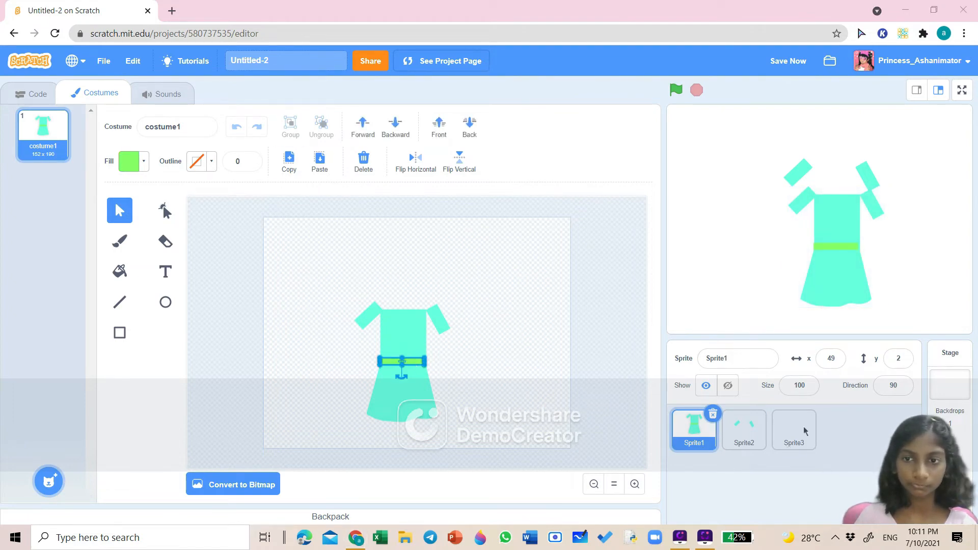
{"action": "left_click", "coordinate": [552, 397]}
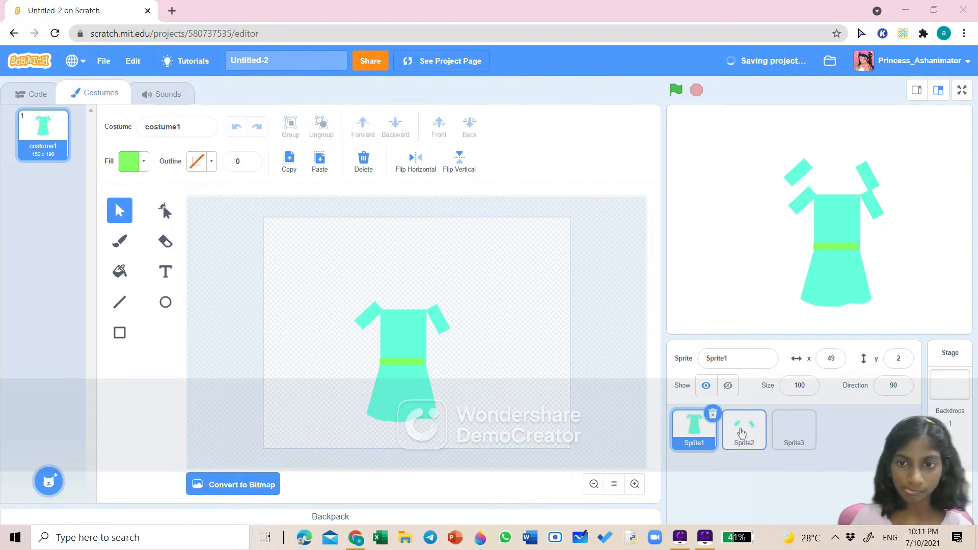
{"action": "left_click", "coordinate": [761, 422]}
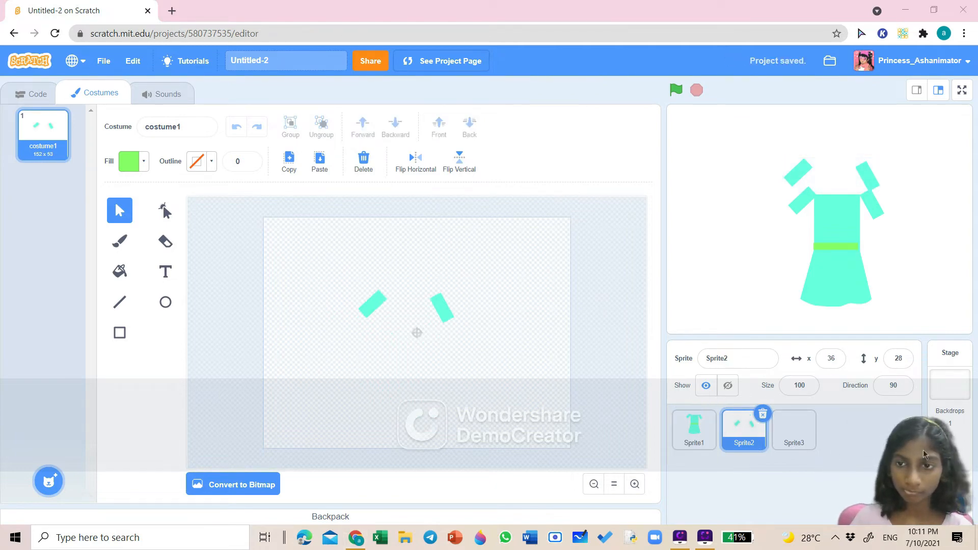
{"action": "left_click", "coordinate": [811, 423]}
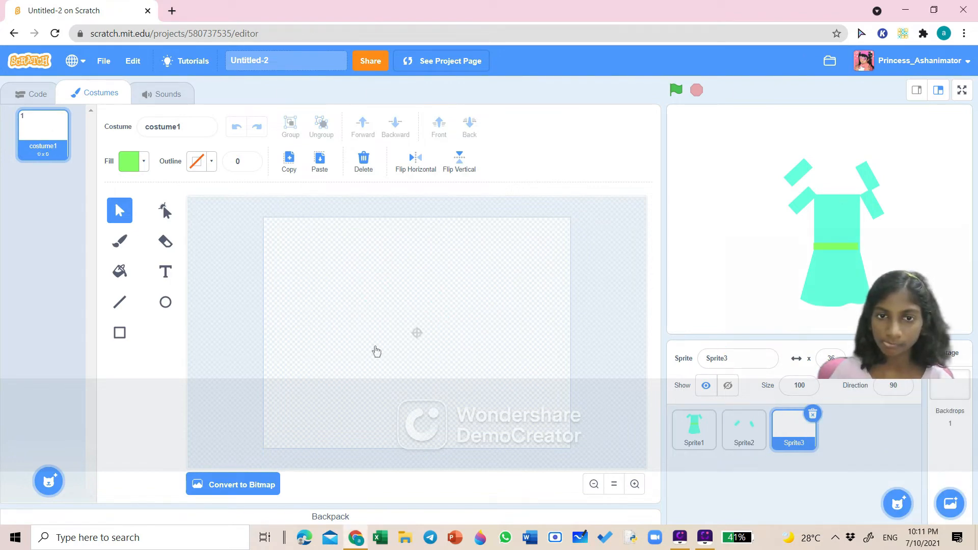
{"action": "left_click", "coordinate": [319, 161]}
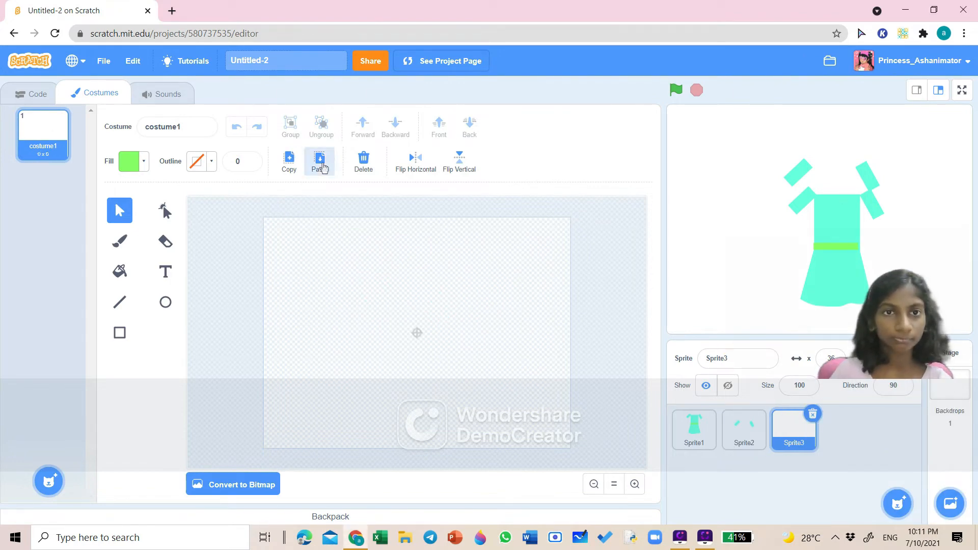
{"action": "left_click", "coordinate": [453, 352]}
- Copy the skirt from the dress costume into a new fourth painted sprite and move it up slightly
{"action": "left_click", "coordinate": [694, 427]}
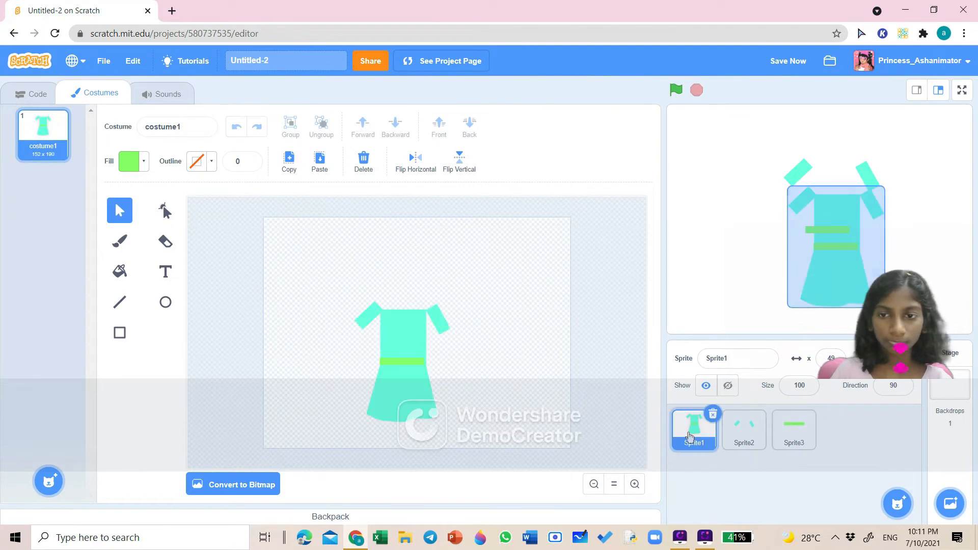
{"action": "left_click", "coordinate": [398, 391]}
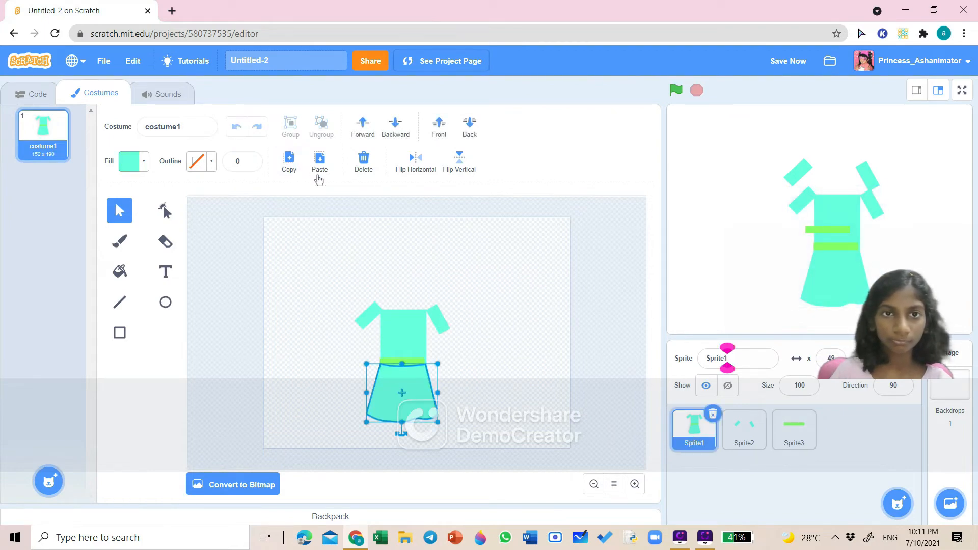
{"action": "mouse_move", "coordinate": [897, 503]}
{"action": "left_click", "coordinate": [896, 455]}
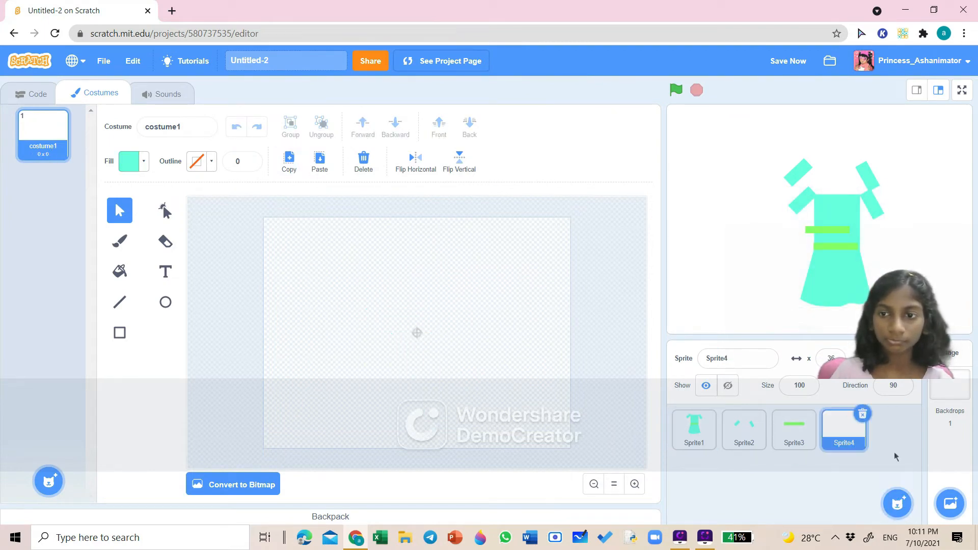
{"action": "left_click", "coordinate": [320, 162]}
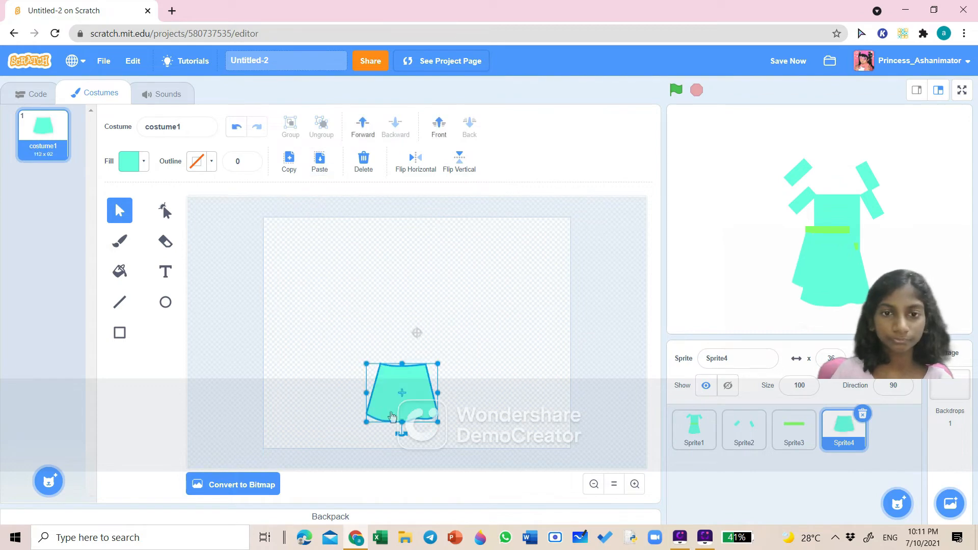
{"action": "left_click_drag", "start_coordinate": [392, 417], "coordinate": [399, 392]}
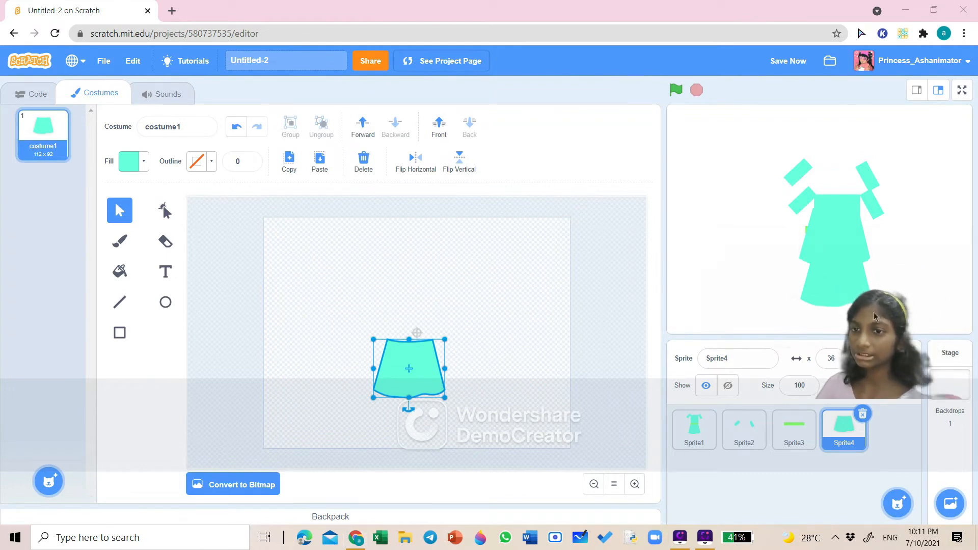
- Move the original dress sprite aside to about x 152 and hide it, and place the skirt sprite at about x 23, y -6
{"action": "left_click_drag", "start_coordinate": [838, 287], "coordinate": [926, 295]}
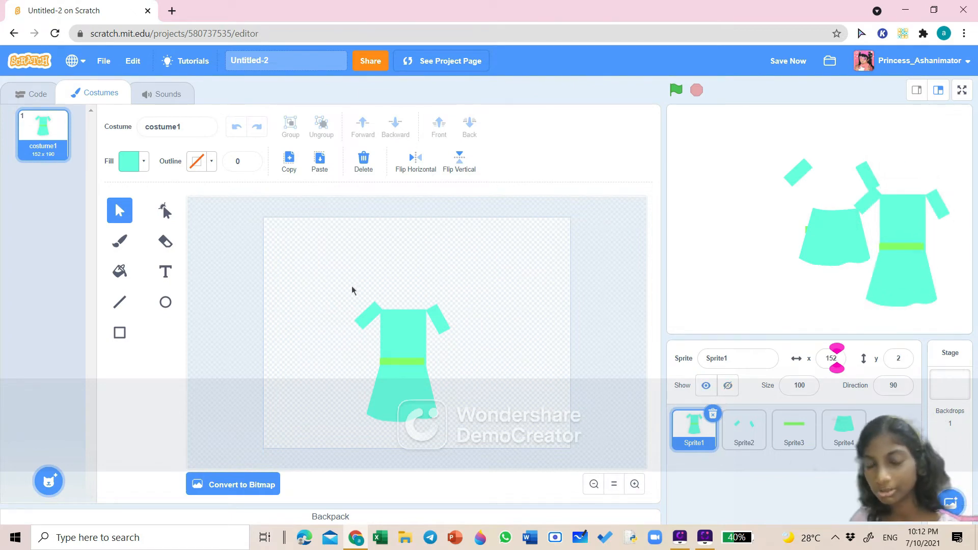
{"action": "left_click", "coordinate": [729, 387]}
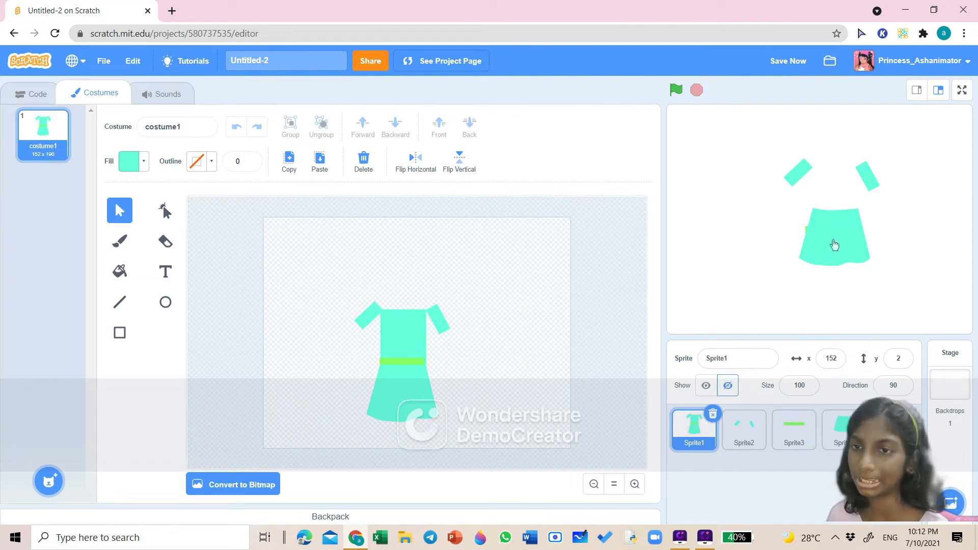
{"action": "left_click_drag", "start_coordinate": [835, 245], "coordinate": [826, 264]}
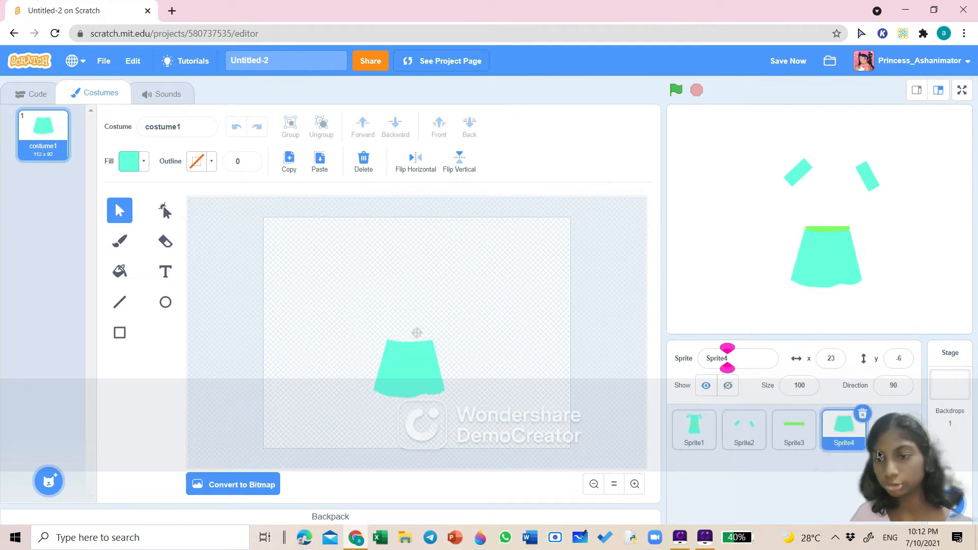
- Add the Circles backdrop to the stage from the backdrop library
{"action": "mouse_move", "coordinate": [950, 502]}
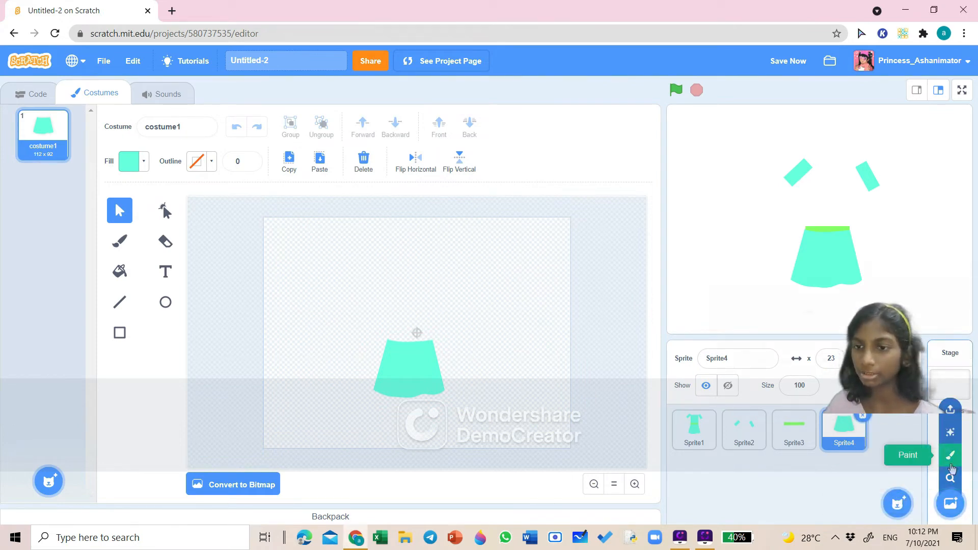
{"action": "left_click", "coordinate": [946, 493]}
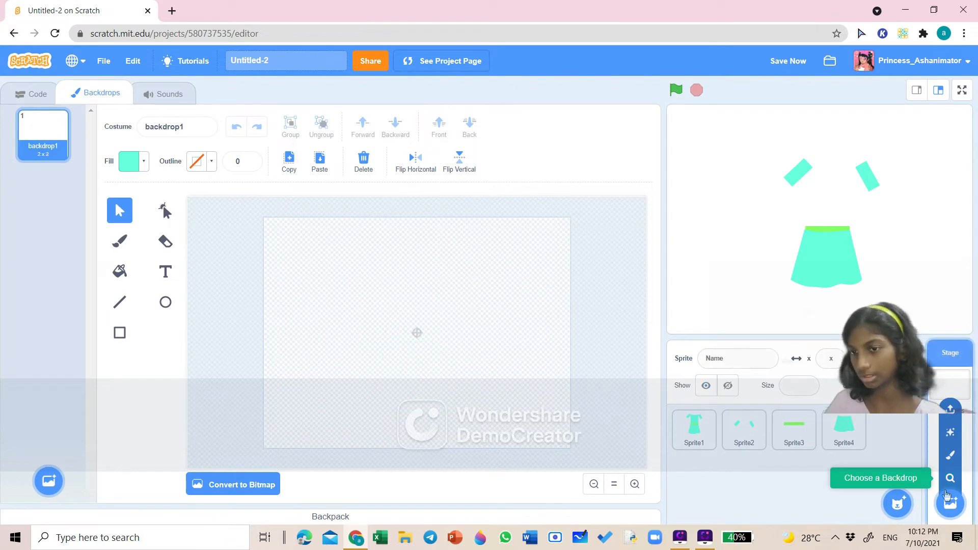
{"action": "left_click", "coordinate": [946, 494]}
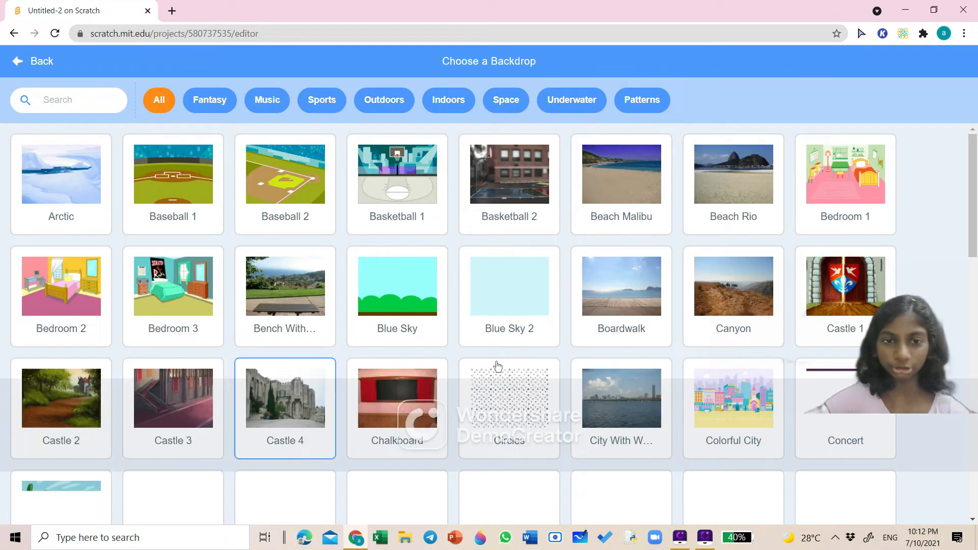
{"action": "left_click", "coordinate": [522, 424]}
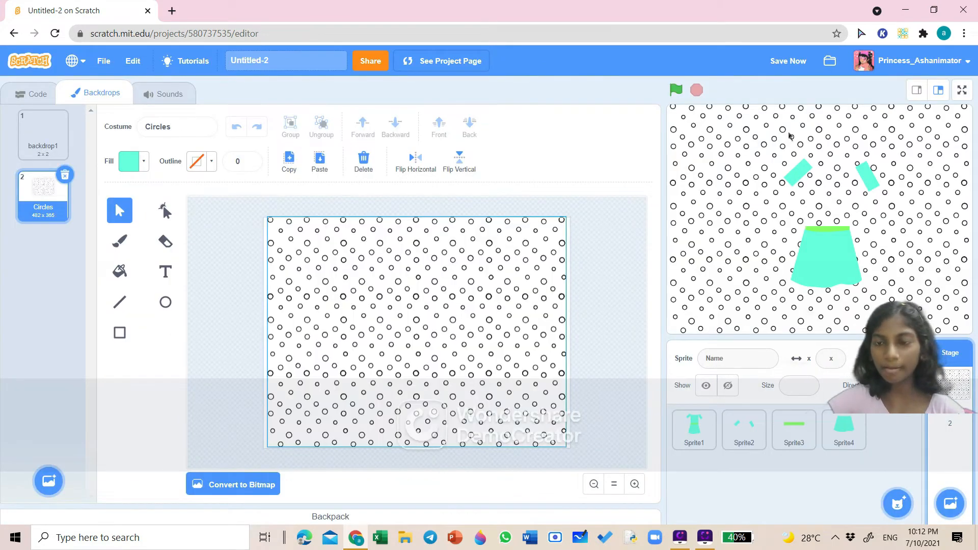
- Nudge the belt sprite on the stage so it sits at the top of the skirt
{"action": "left_click", "coordinate": [34, 91]}
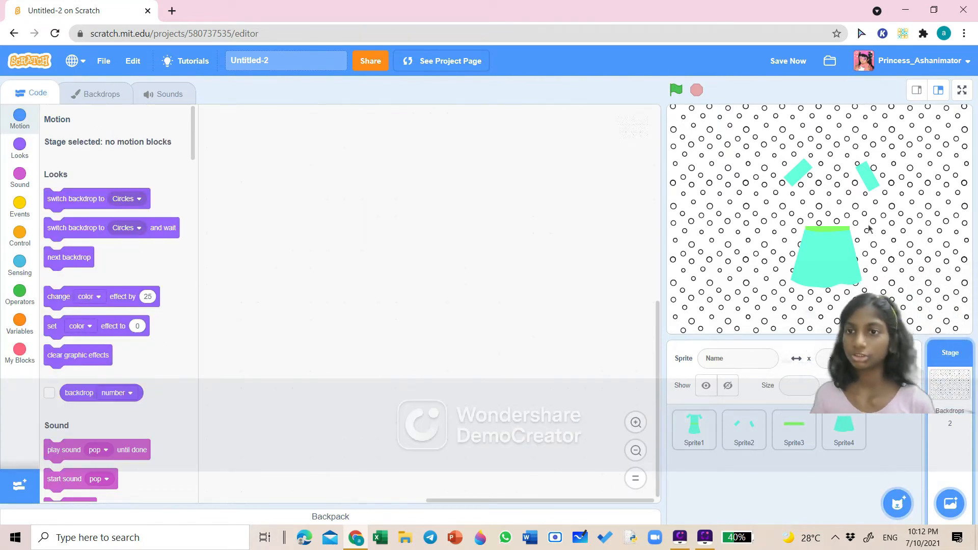
{"action": "left_click", "coordinate": [841, 259]}
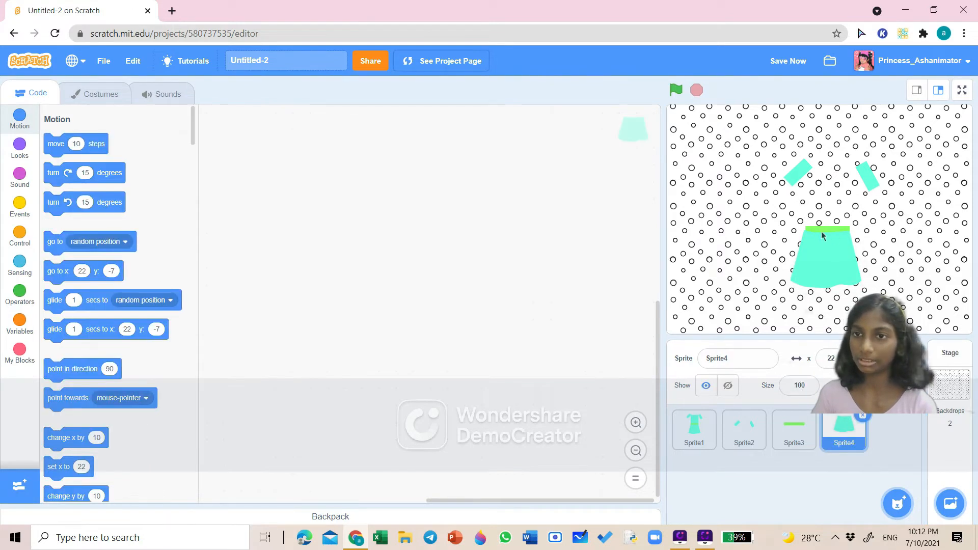
{"action": "left_click_drag", "start_coordinate": [818, 233], "coordinate": [820, 231]}
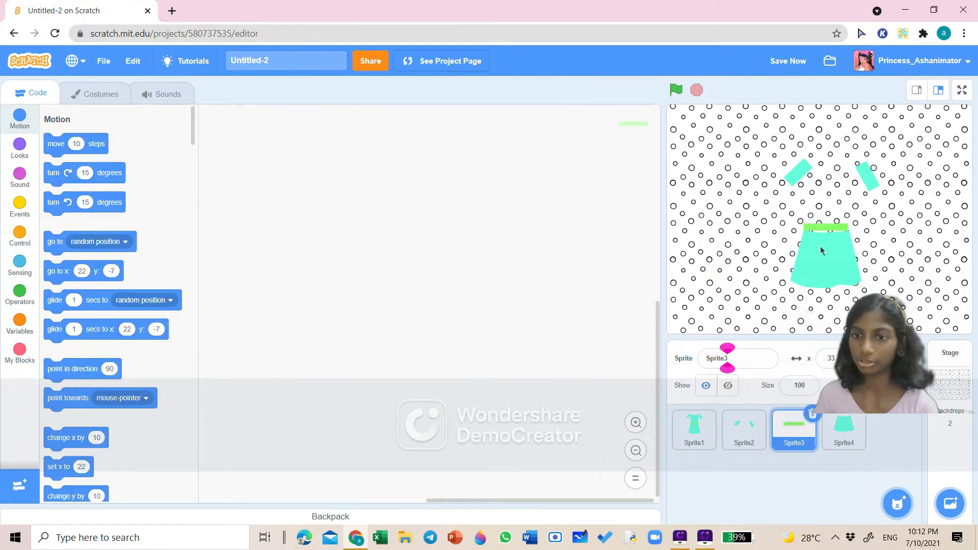
- Move the sleeves sprite lower on the stage
{"action": "left_click_drag", "start_coordinate": [789, 178], "coordinate": [788, 202]}
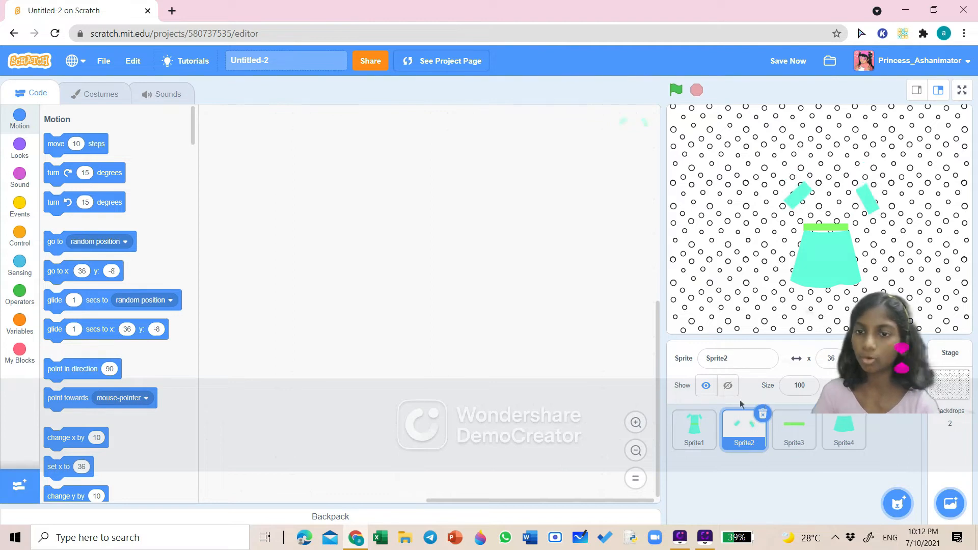
- Copy the bodice rectangle from the dress costume into a new fifth painted sprite
{"action": "left_click", "coordinate": [693, 427]}
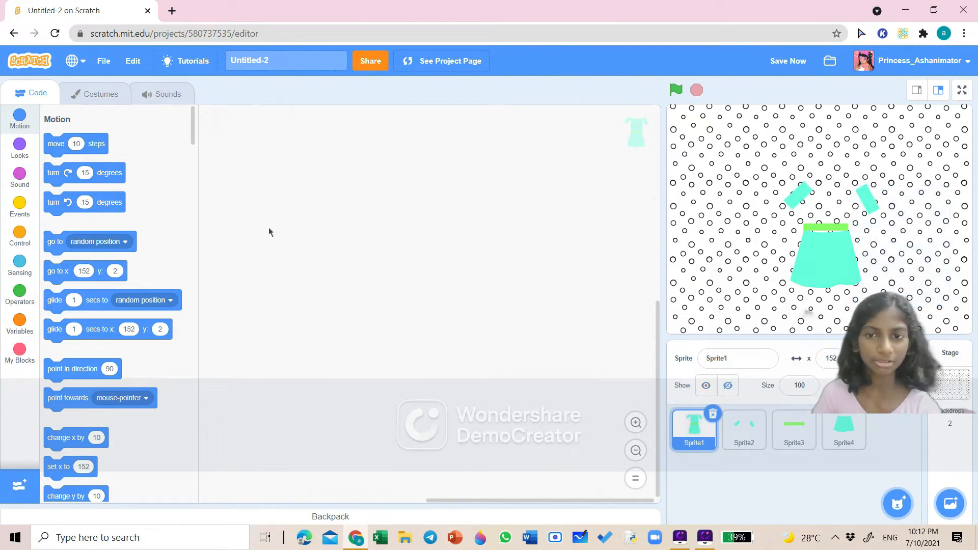
{"action": "left_click", "coordinate": [108, 94]}
{"action": "left_click", "coordinate": [420, 351]}
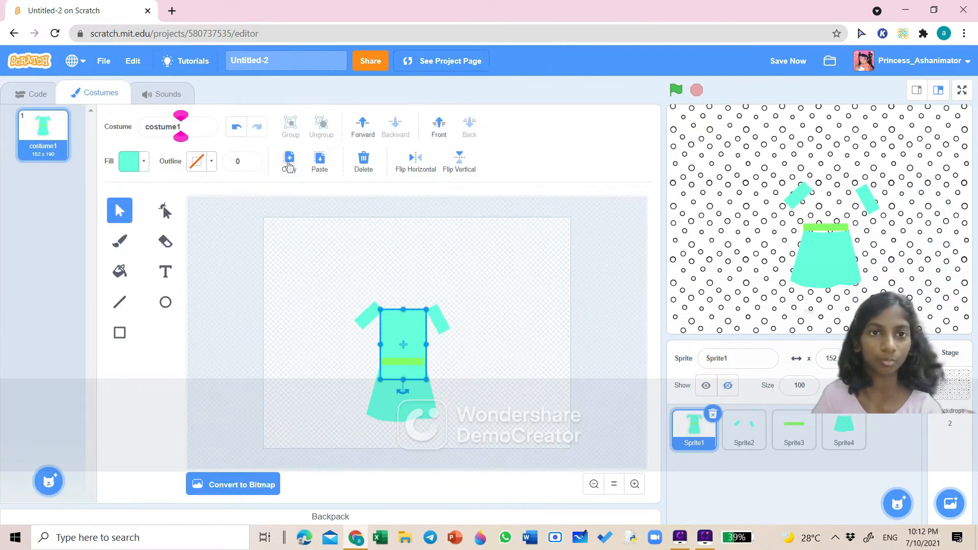
{"action": "mouse_move", "coordinate": [898, 503]}
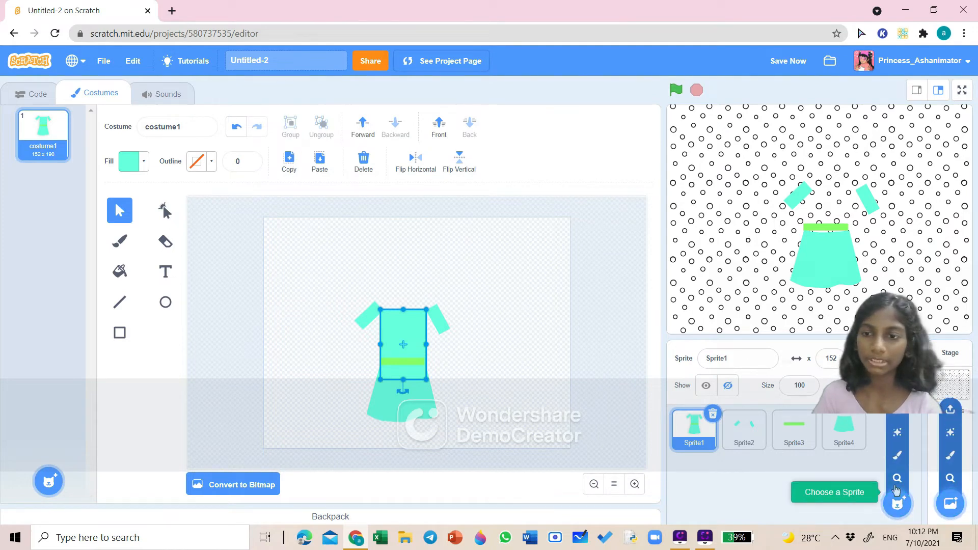
{"action": "left_click", "coordinate": [895, 454]}
{"action": "left_click", "coordinate": [317, 155]}
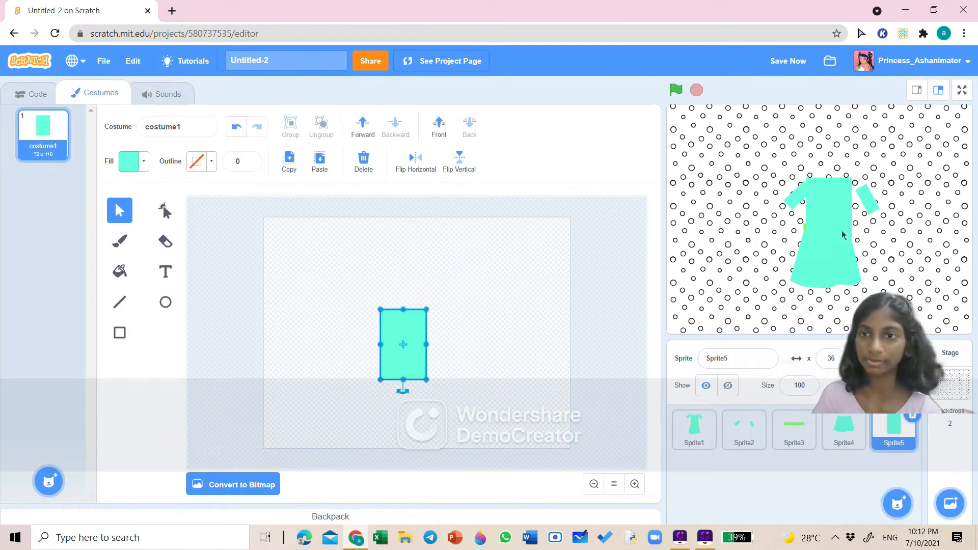
- Arrange the bodice, belt and sleeves sprites on the stage so they assemble into the dress shape
{"action": "mouse_move", "coordinate": [842, 235]}
{"action": "left_mouse_down"}
{"action": "mouse_move", "coordinate": [843, 251]}
{"action": "mouse_move", "coordinate": [840, 218]}
{"action": "left_mouse_up"}
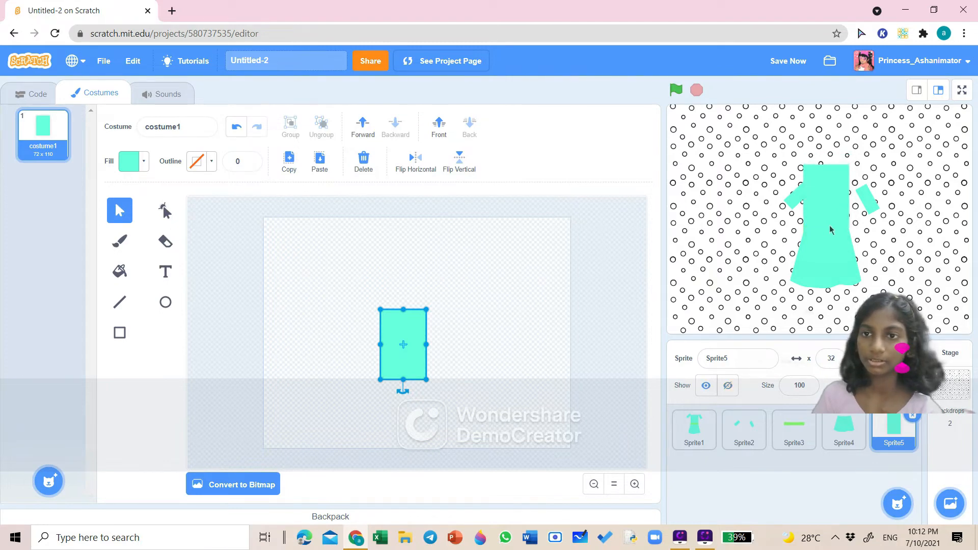
{"action": "left_click", "coordinate": [796, 436]}
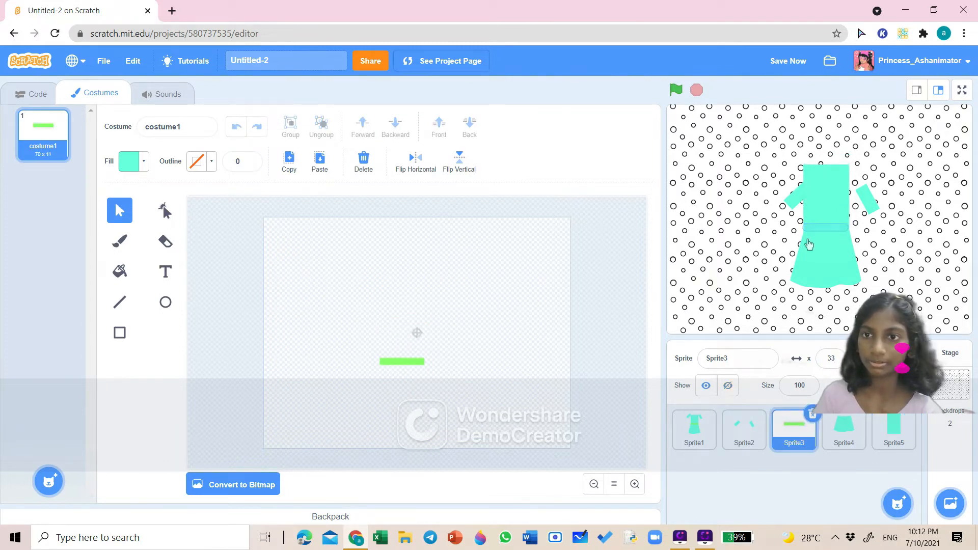
{"action": "left_click_drag", "start_coordinate": [811, 230], "coordinate": [827, 171]}
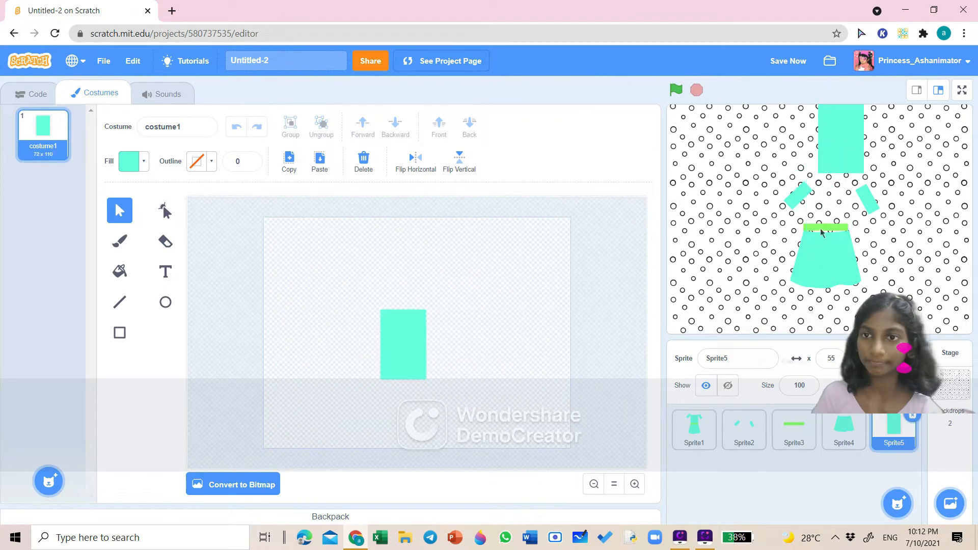
{"action": "left_click_drag", "start_coordinate": [845, 232], "coordinate": [952, 223]}
{"action": "left_click_drag", "start_coordinate": [830, 162], "coordinate": [819, 222]}
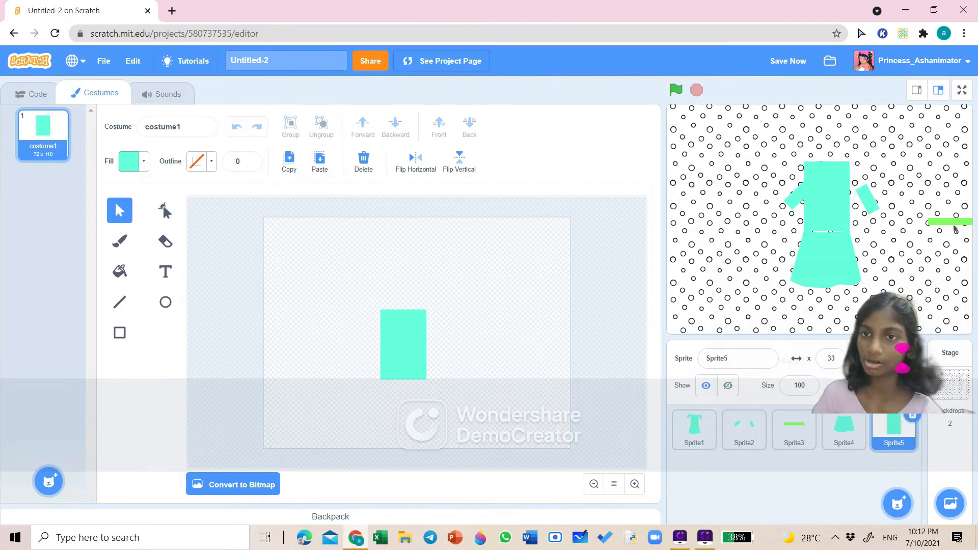
{"action": "left_click_drag", "start_coordinate": [830, 199], "coordinate": [831, 204]}
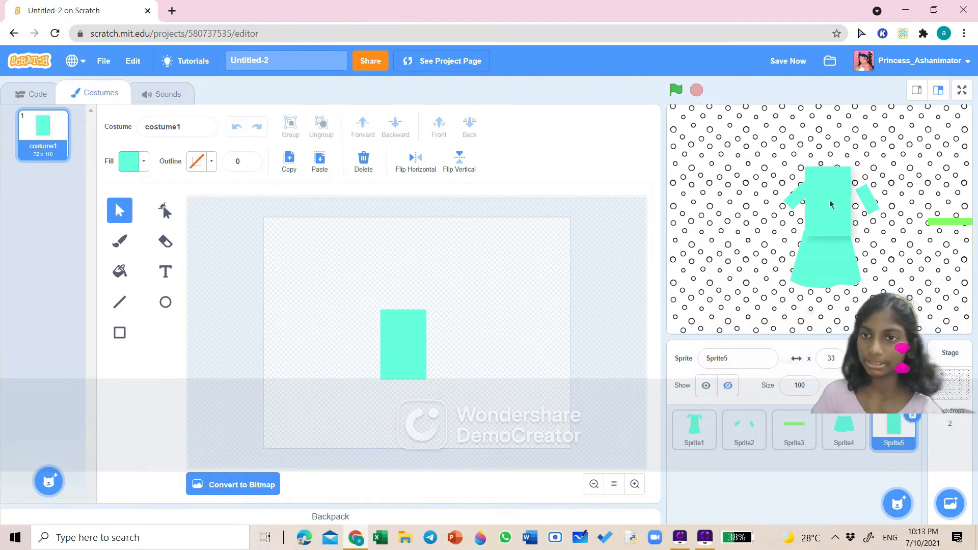
{"action": "left_click_drag", "start_coordinate": [962, 224], "coordinate": [833, 239]}
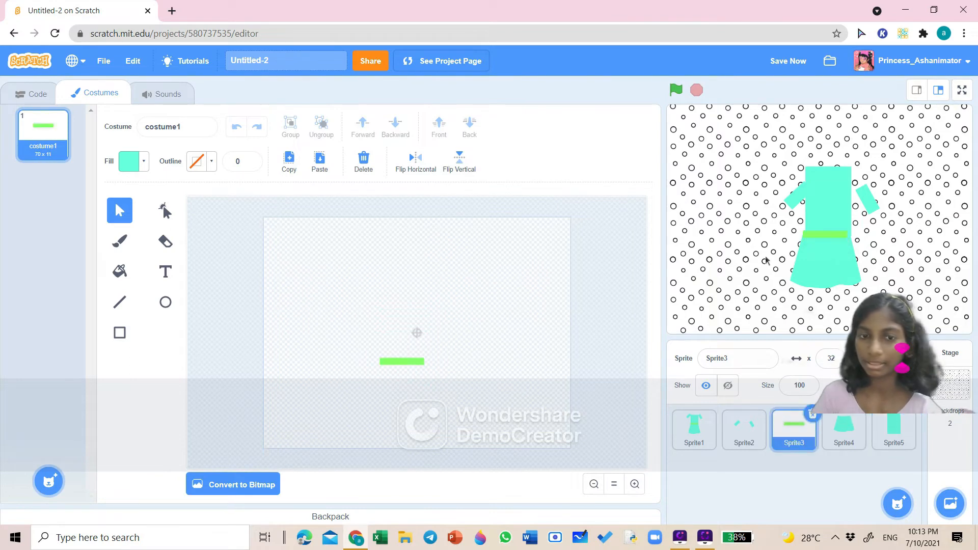
{"action": "left_click_drag", "start_coordinate": [875, 203], "coordinate": [857, 189]}
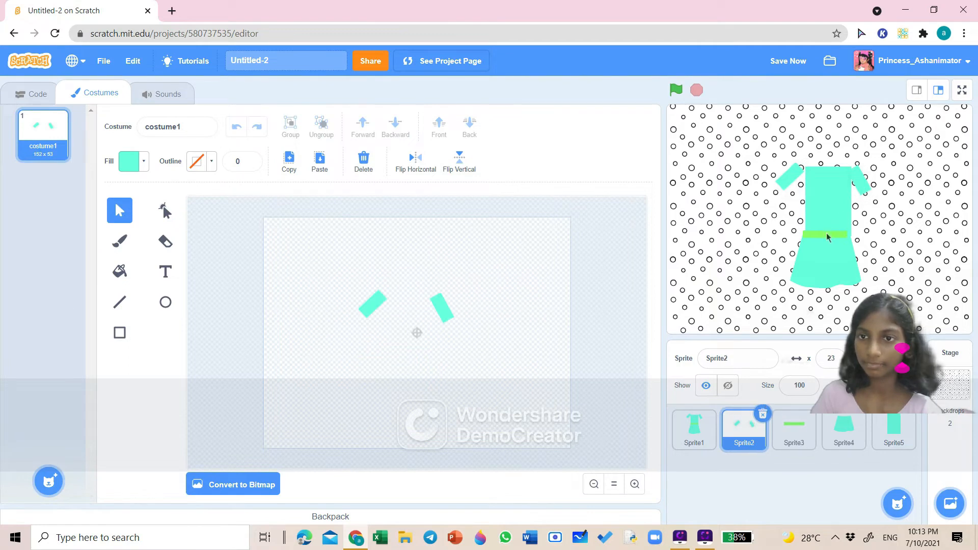
- Rename the belt sprite to Seperator
{"action": "left_click", "coordinate": [805, 423]}
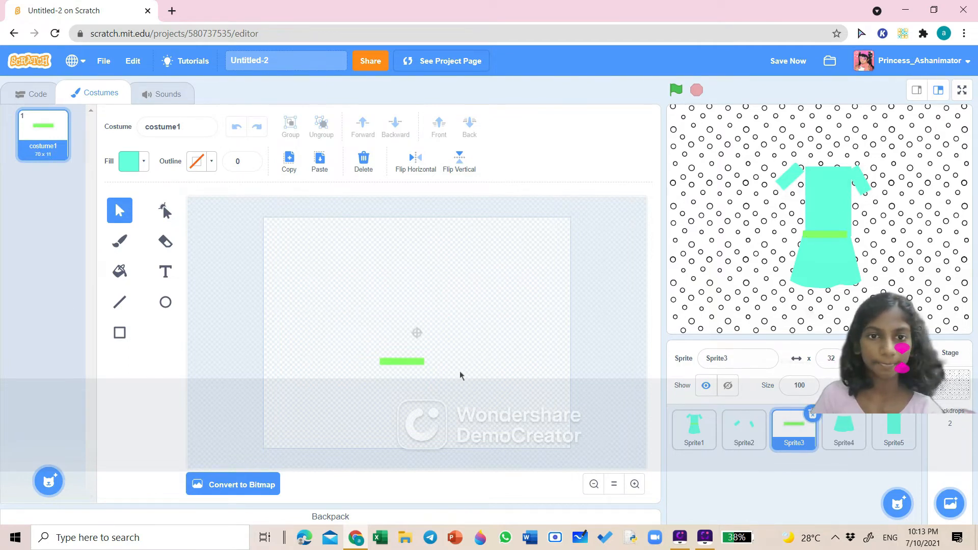
{"action": "left_click", "coordinate": [421, 363]}
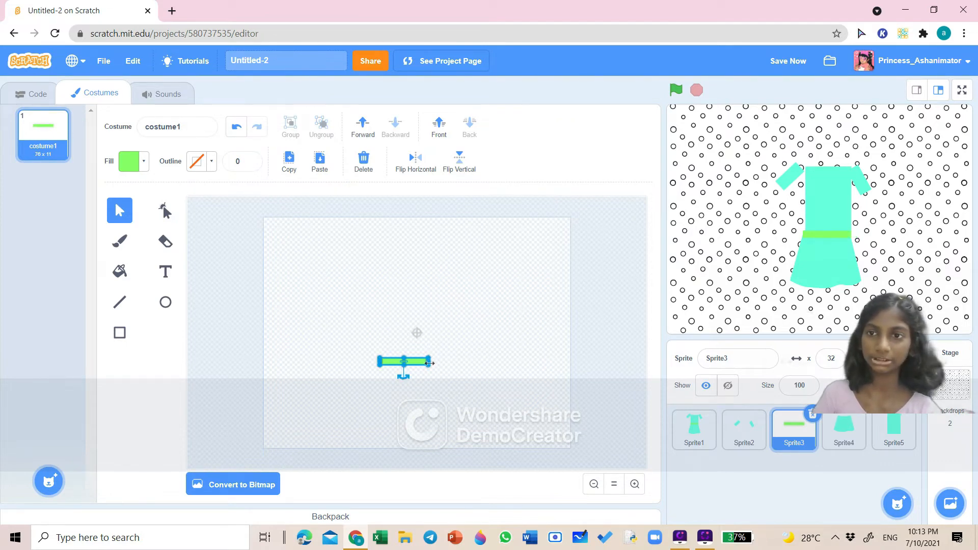
{"action": "left_click", "coordinate": [562, 434]}
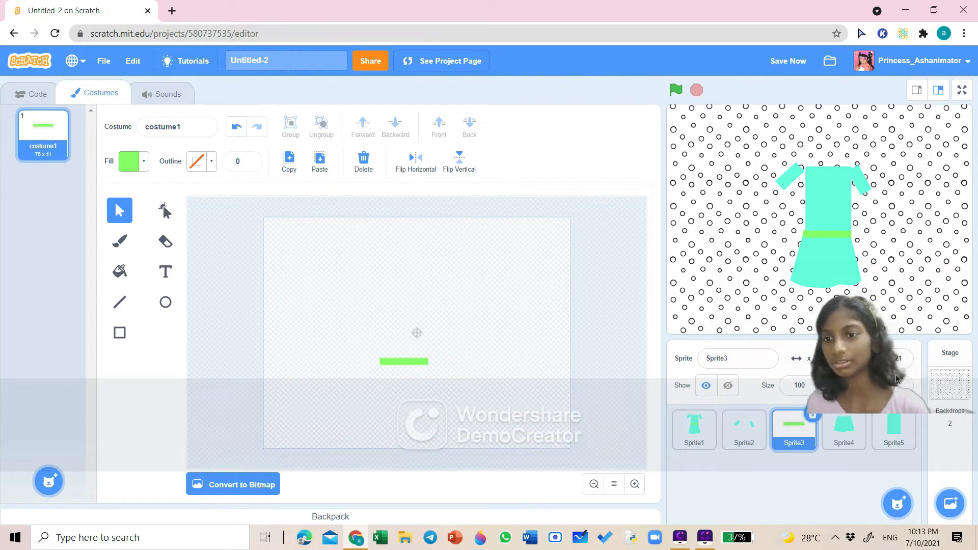
{"action": "left_click_drag", "start_coordinate": [896, 379], "coordinate": [878, 484]}
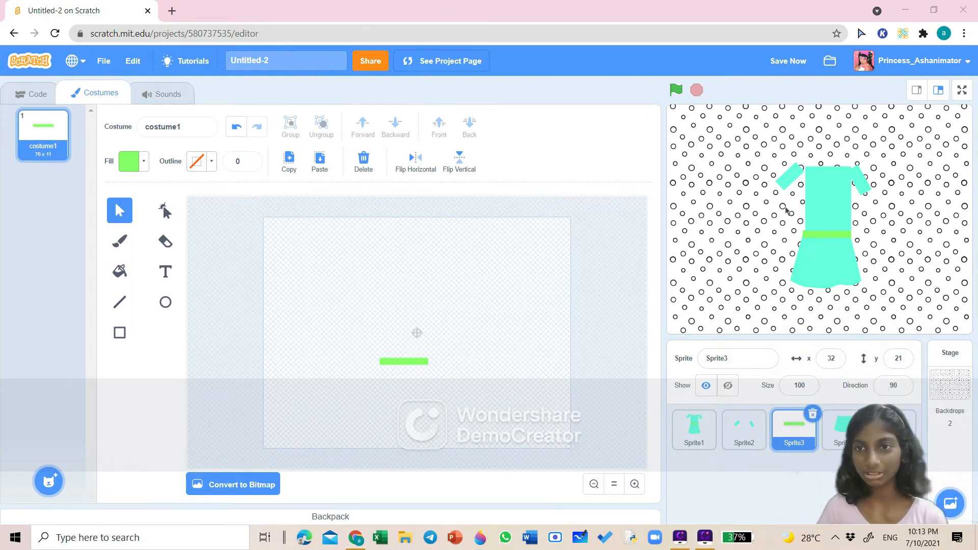
{"action": "left_click", "coordinate": [41, 102]}
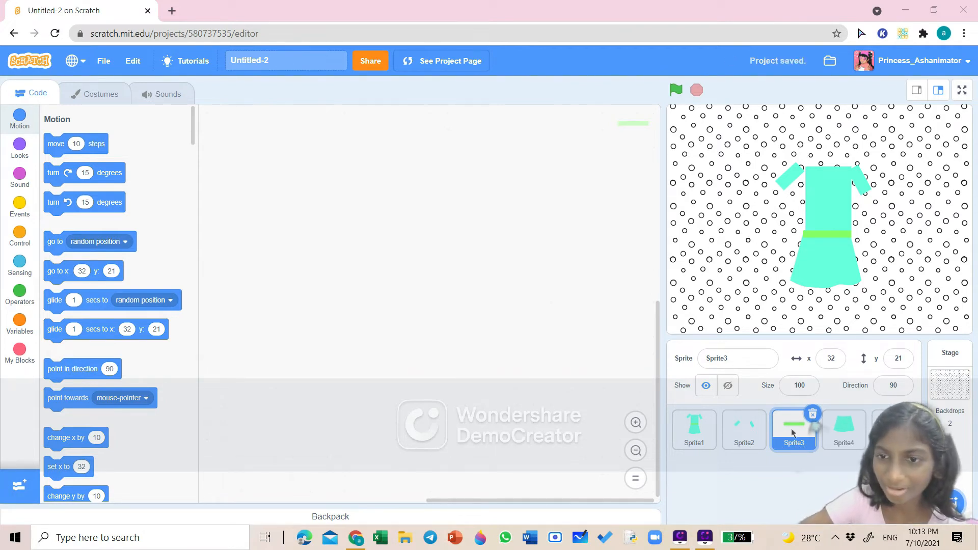
{"action": "left_click", "coordinate": [747, 363]}
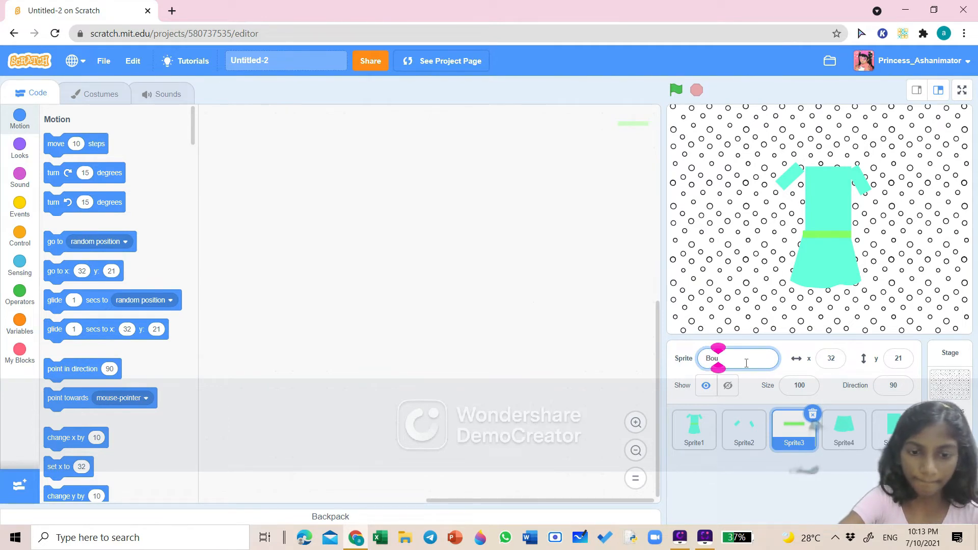
{"action": "key", "text": "BackSpace"}
{"action": "key", "text": "BackSpace"}
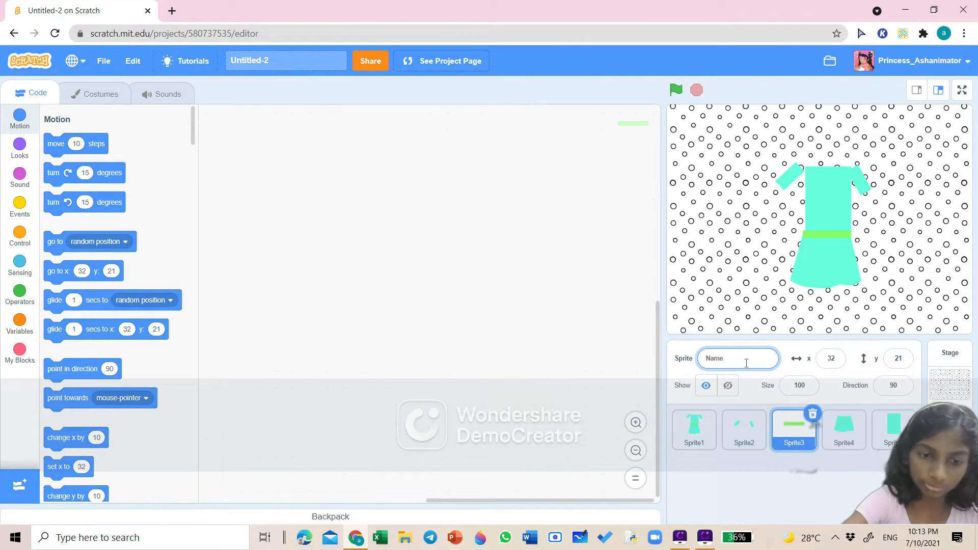
{"action": "type", "text": "SEp"}
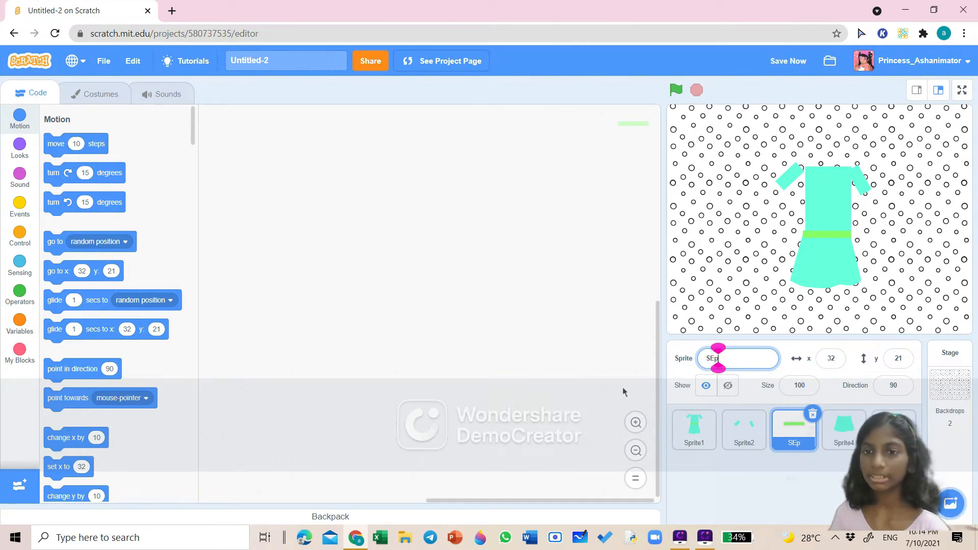
{"action": "key", "text": "BackSpace"}
{"action": "key", "text": "BackSpace"}
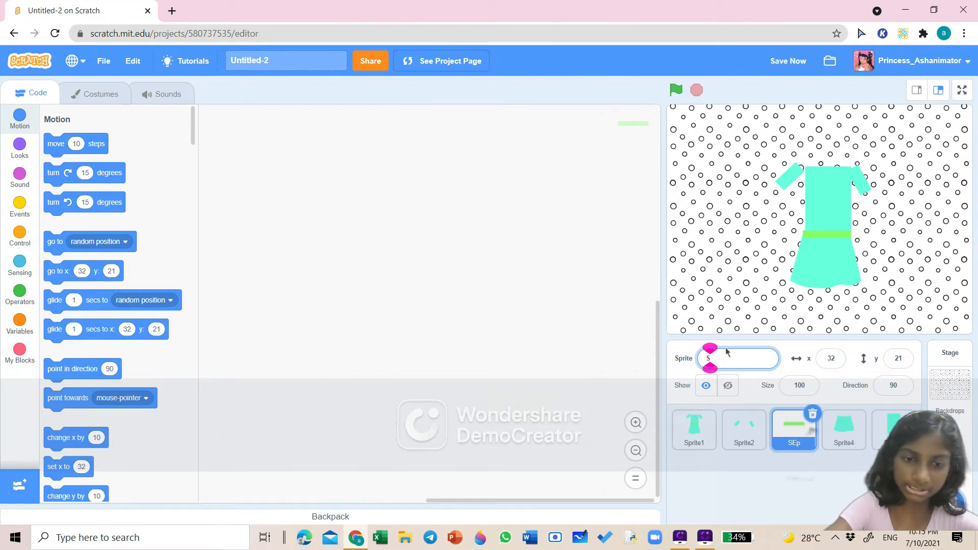
{"action": "type", "text": "eperato"}
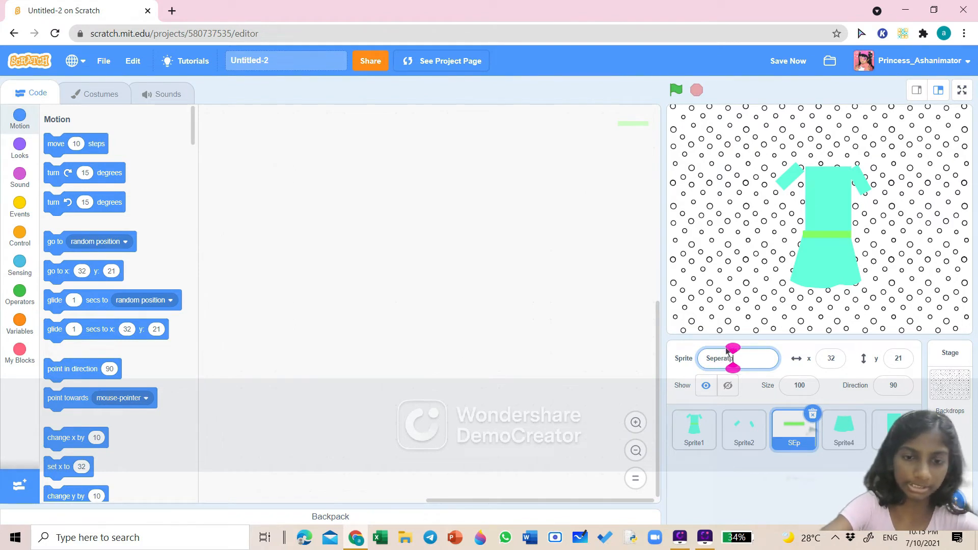
{"action": "key", "text": "BackSpace"}
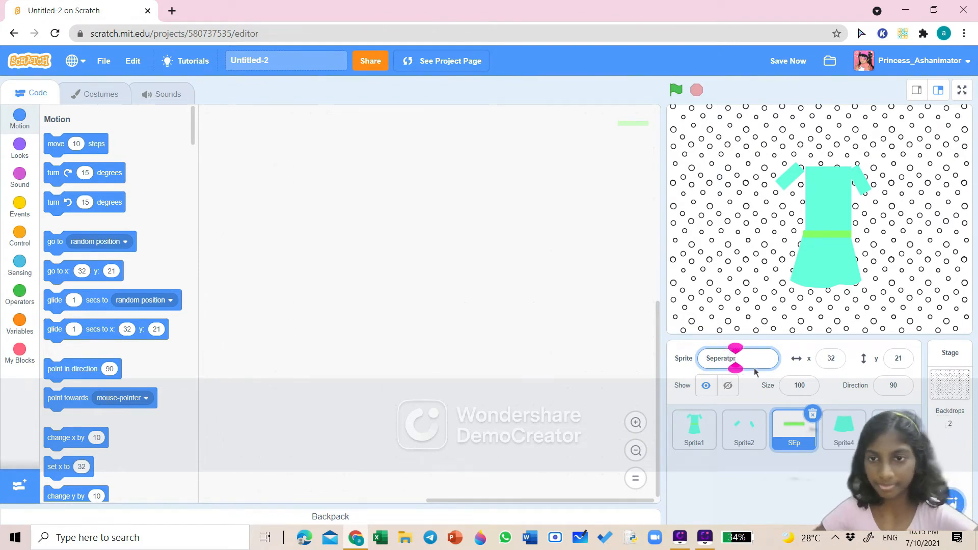
{"action": "type", "text": "o"}
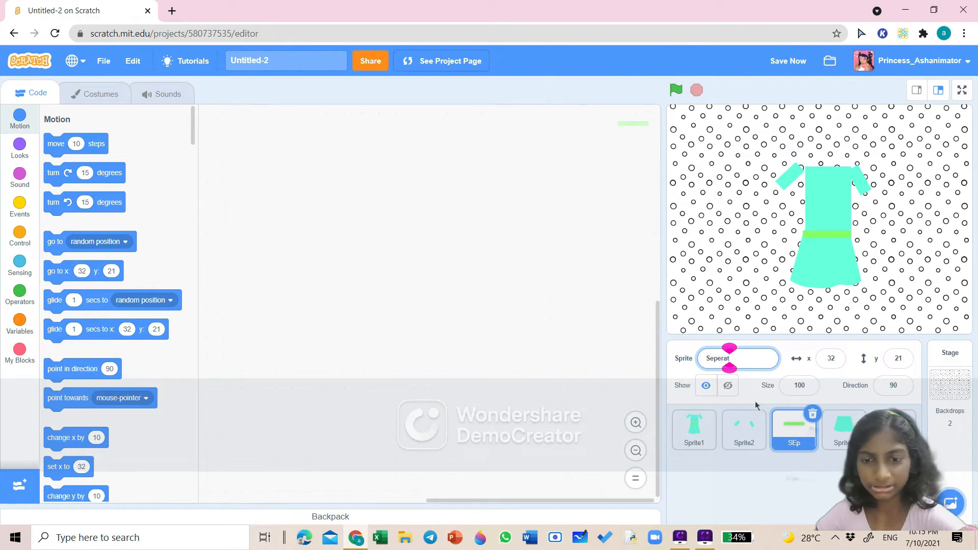
{"action": "type", "text": "r"}
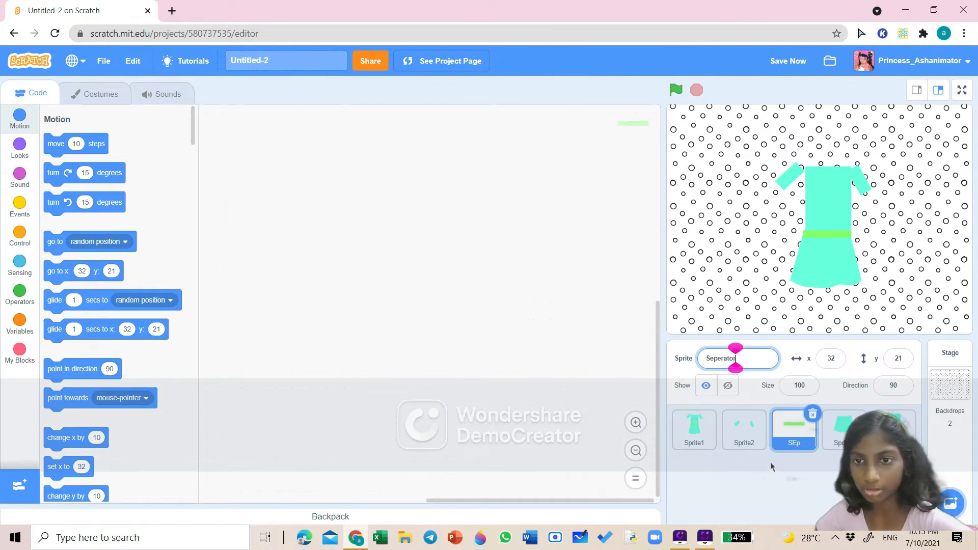
{"action": "key", "text": "Return"}
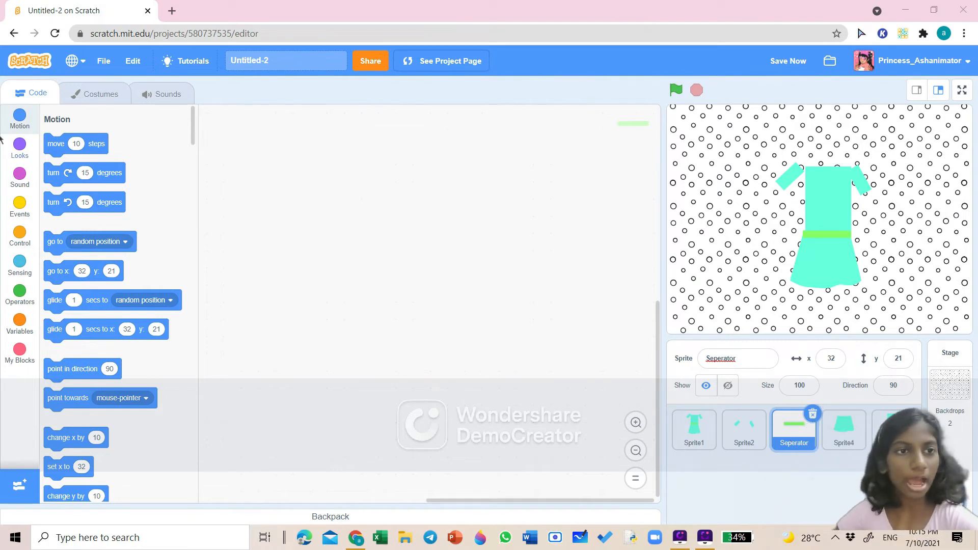
- Give the Seperator sprite a script: when this sprite clicked, next costume
{"action": "left_click", "coordinate": [24, 211]}
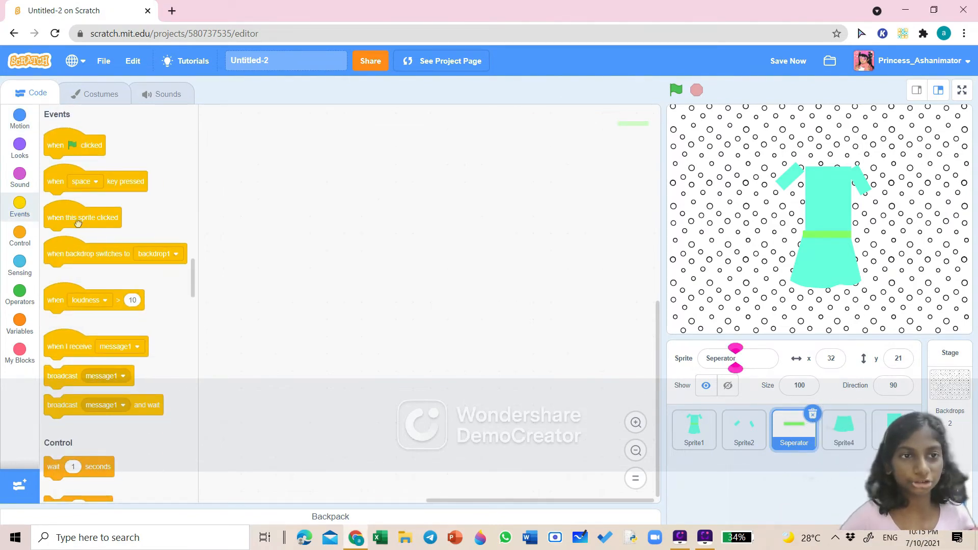
{"action": "left_click_drag", "start_coordinate": [78, 223], "coordinate": [326, 257]}
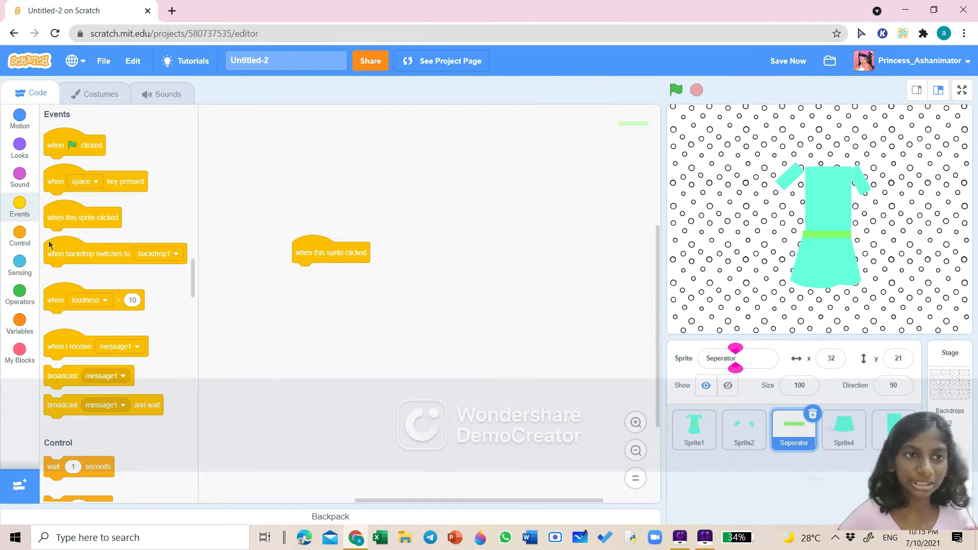
{"action": "left_click", "coordinate": [21, 149]}
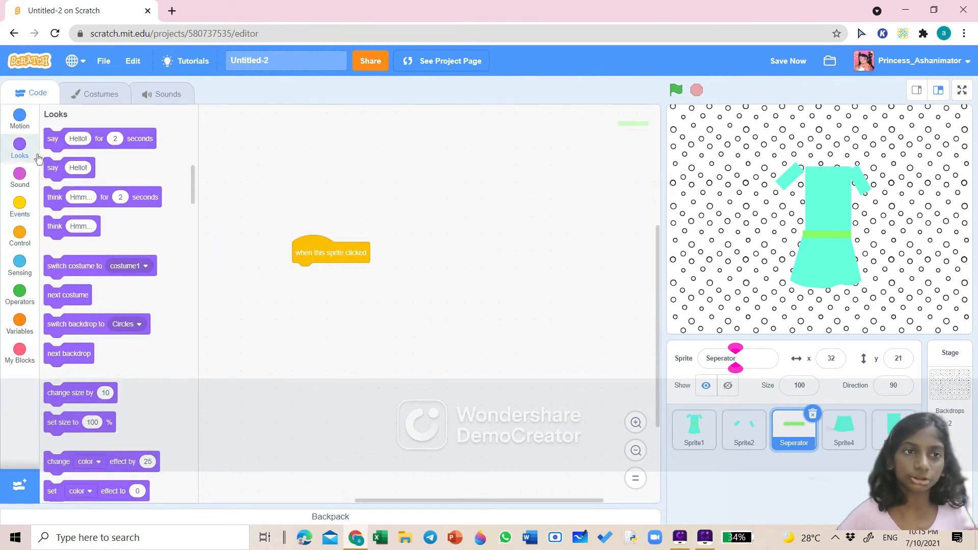
{"action": "left_click_drag", "start_coordinate": [46, 300], "coordinate": [302, 274]}
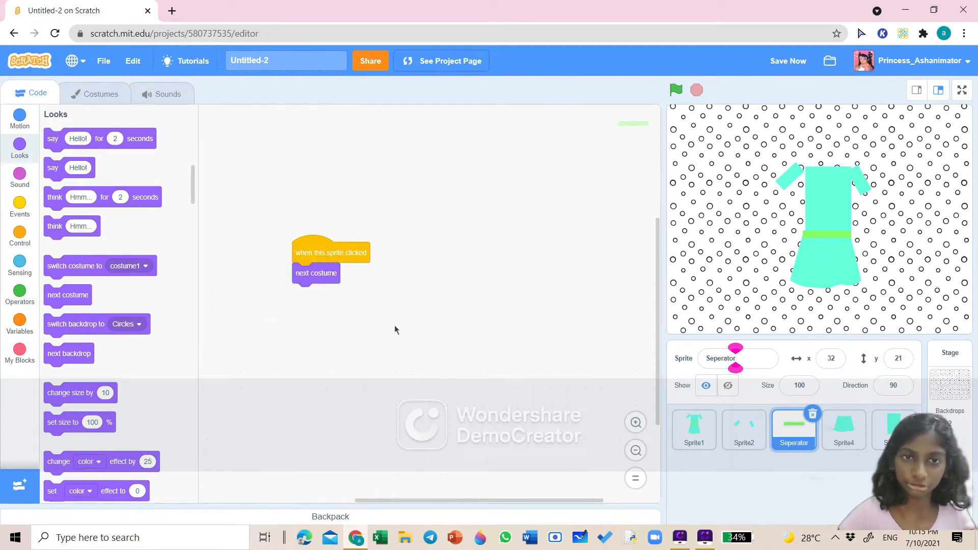
- Open the Seperator sprite's costumes and duplicate its belt costume four times to make five costumes
{"action": "left_click", "coordinate": [97, 101]}
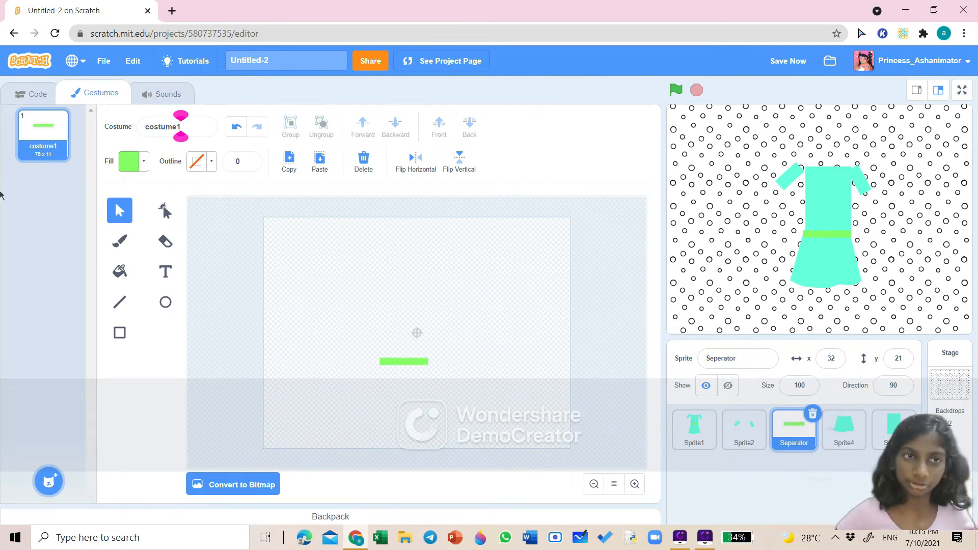
{"action": "left_click", "coordinate": [35, 97]}
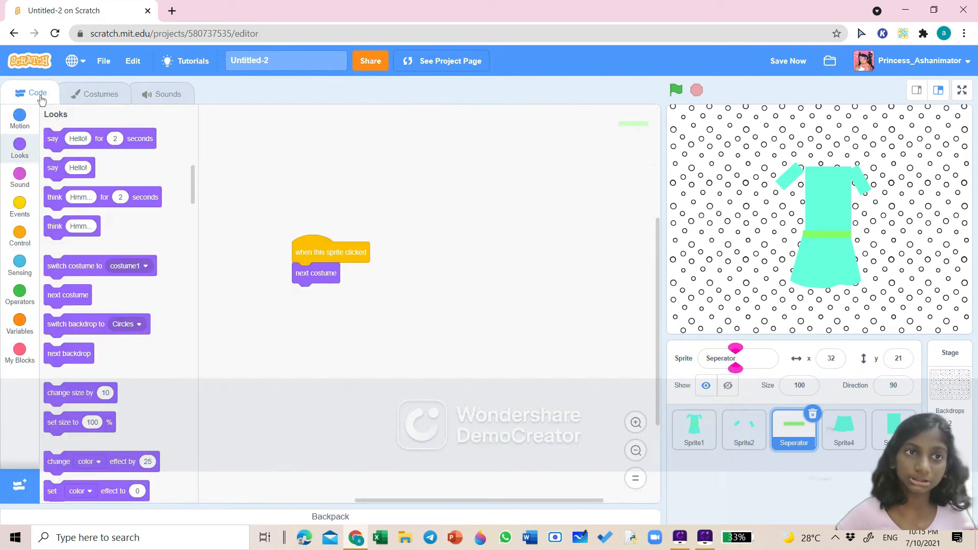
{"action": "left_click", "coordinate": [84, 103]}
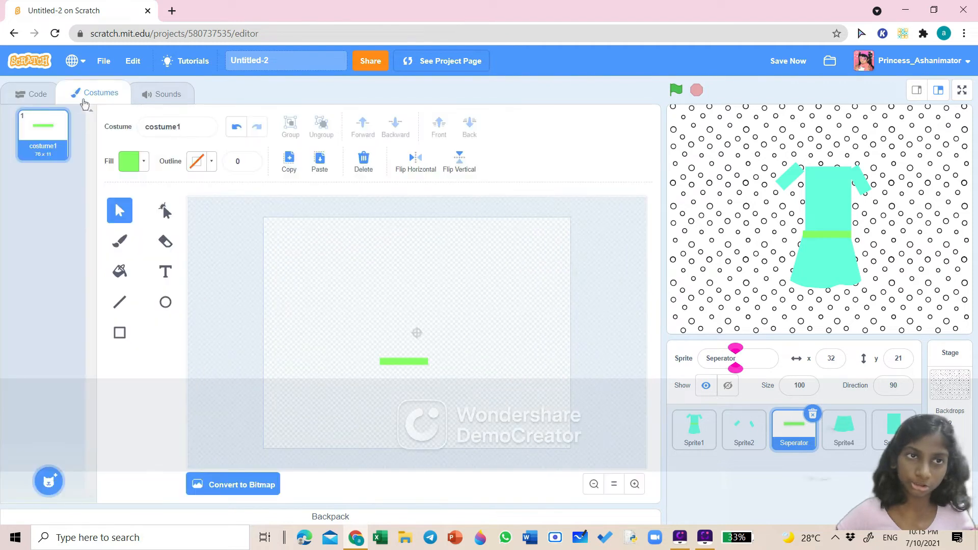
{"action": "right_click", "coordinate": [28, 147]}
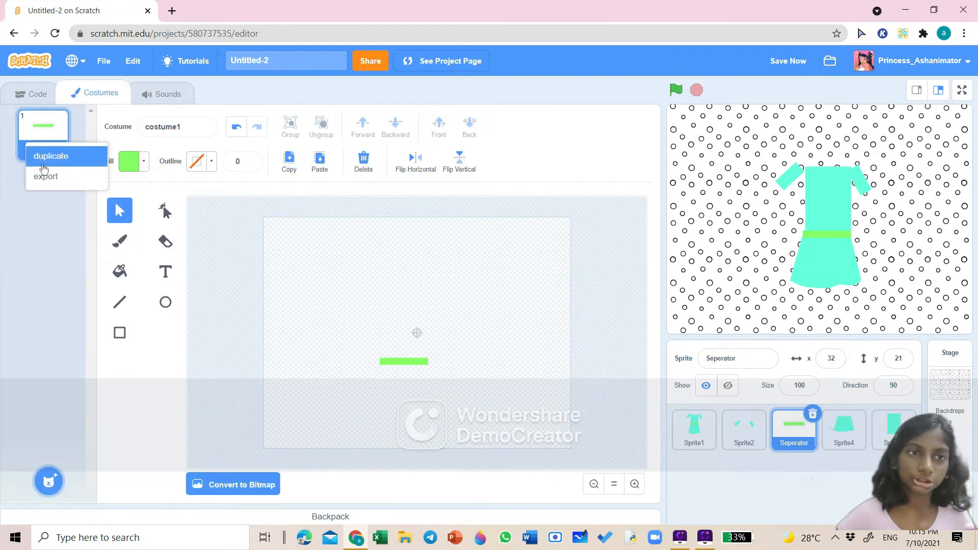
{"action": "left_click", "coordinate": [38, 155]}
{"action": "right_click", "coordinate": [43, 197]}
{"action": "left_click", "coordinate": [64, 207]}
{"action": "right_click", "coordinate": [54, 265]}
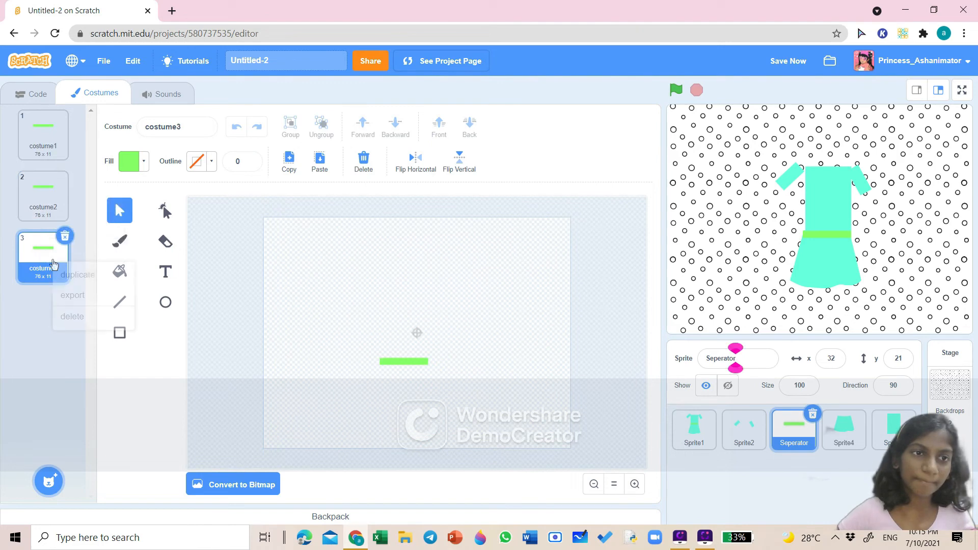
{"action": "left_click", "coordinate": [65, 275]}
{"action": "right_click", "coordinate": [55, 322]}
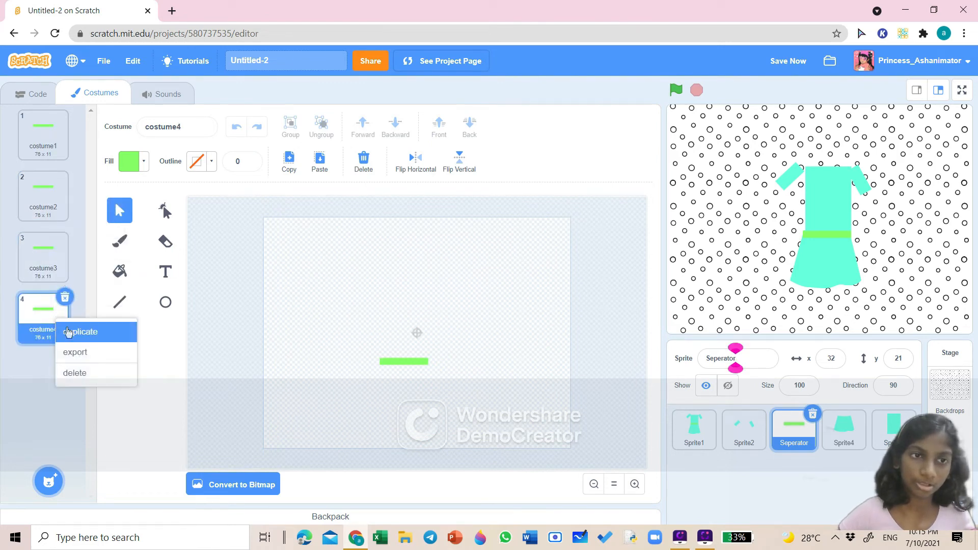
{"action": "left_click", "coordinate": [68, 332]}
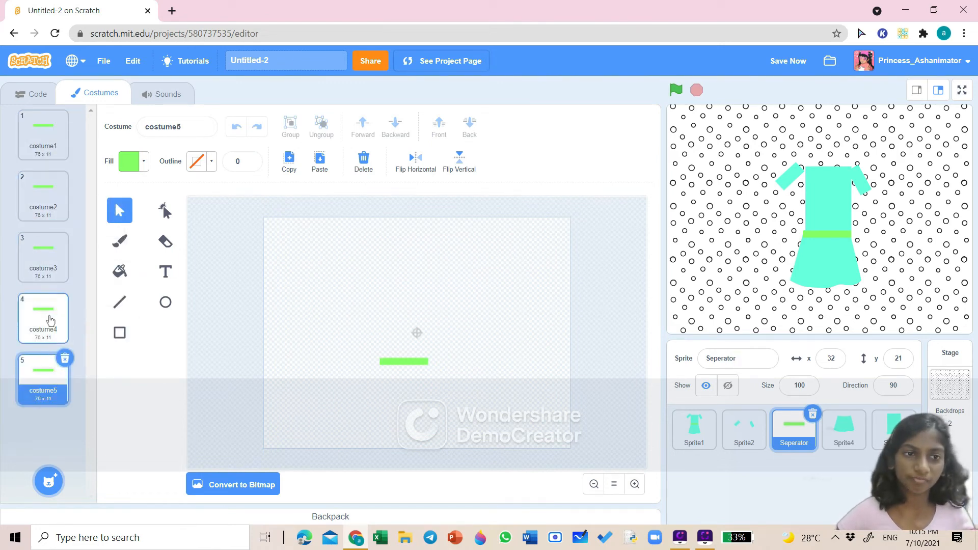
- Recolor the belt rectangle in costume2 red
{"action": "left_click", "coordinate": [48, 194]}
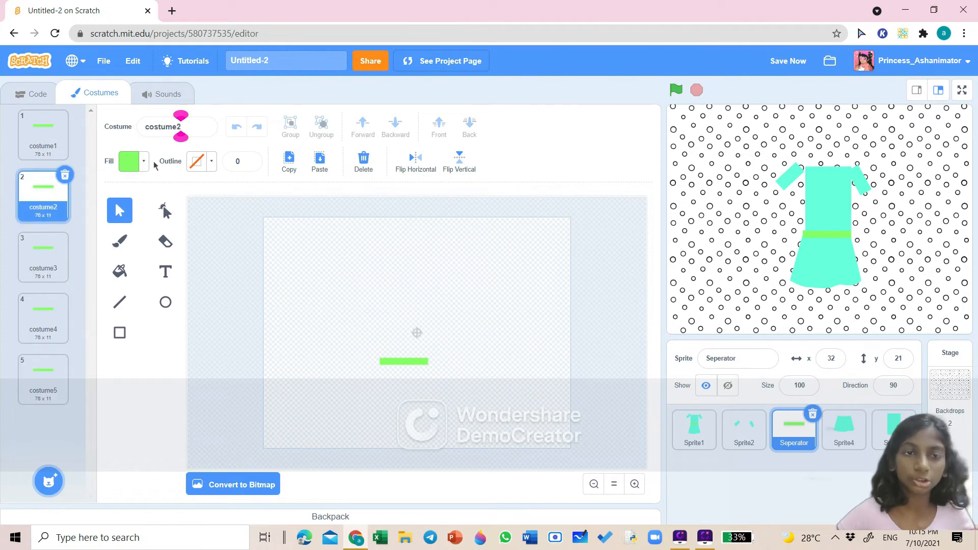
{"action": "left_click", "coordinate": [394, 361]}
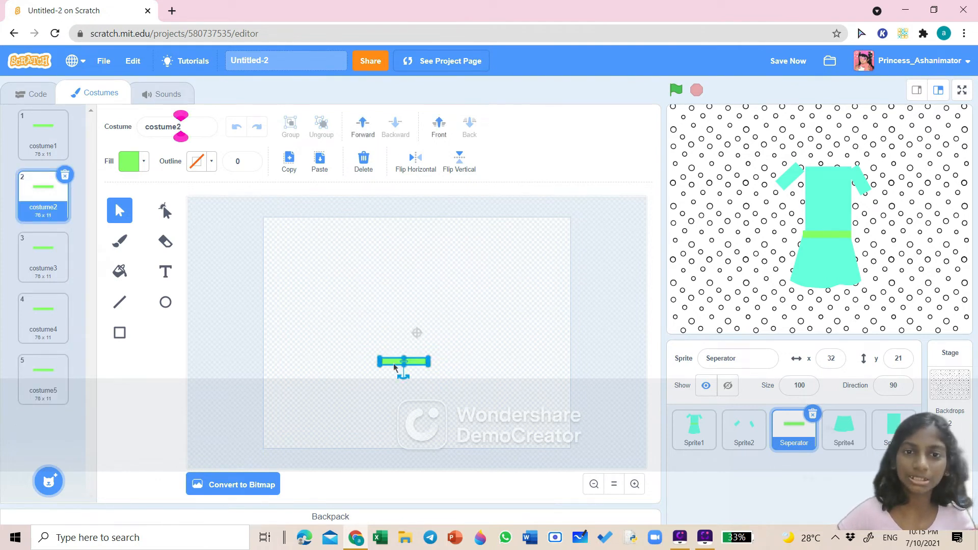
{"action": "left_click", "coordinate": [142, 162]}
{"action": "left_click", "coordinate": [127, 230]}
{"action": "left_click_drag", "start_coordinate": [128, 231], "coordinate": [168, 231]}
{"action": "left_click", "coordinate": [136, 381]}
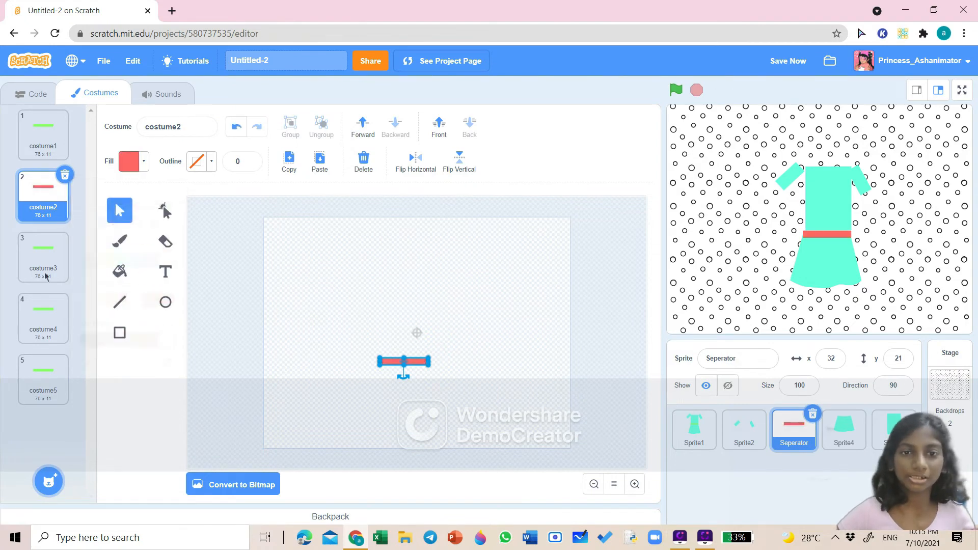
- Recolor the belt rectangle in costume3 pink
{"action": "left_click", "coordinate": [43, 254]}
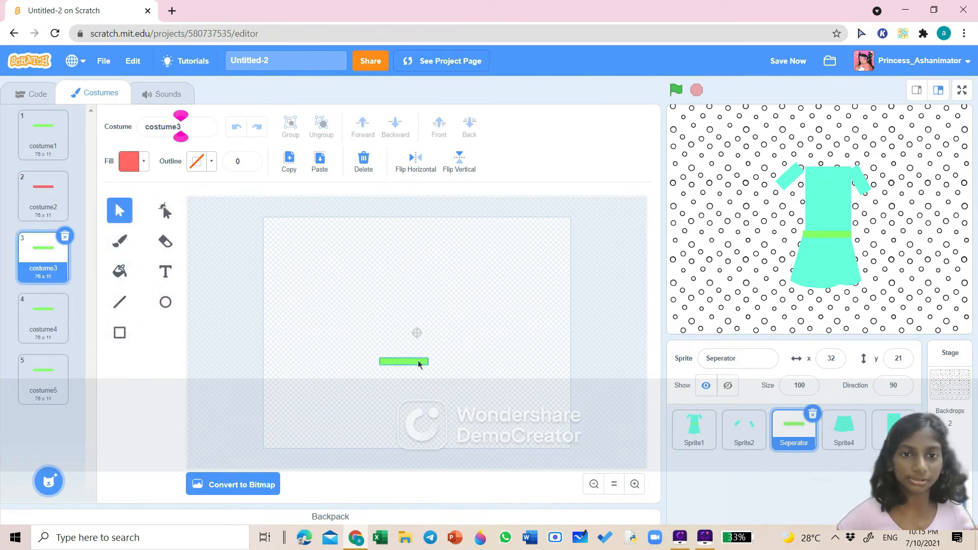
{"action": "left_click", "coordinate": [403, 361]}
{"action": "left_click", "coordinate": [144, 162]}
{"action": "left_click_drag", "start_coordinate": [115, 229], "coordinate": [149, 230]}
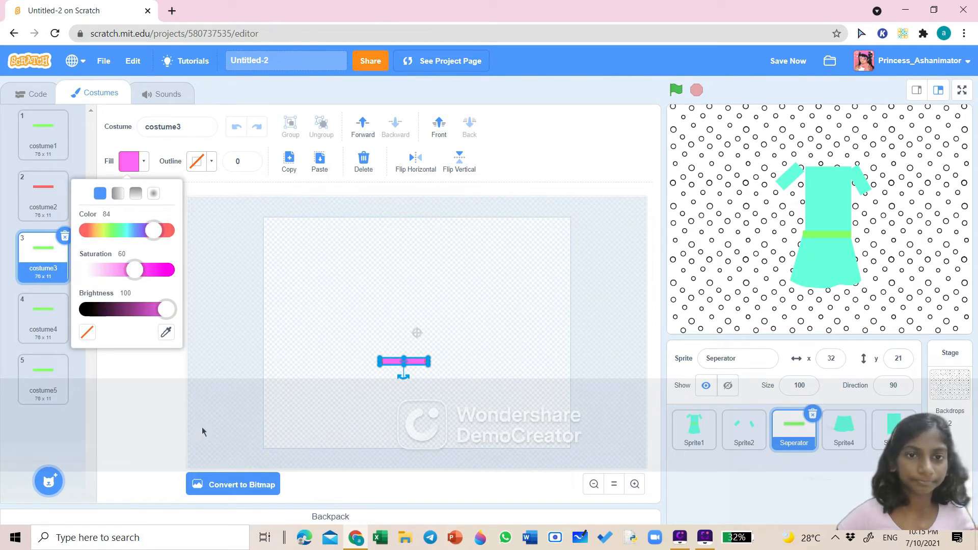
{"action": "left_click", "coordinate": [203, 432]}
- Recolor the belt rectangle in costume4 red
{"action": "left_click", "coordinate": [43, 318]}
{"action": "left_click", "coordinate": [403, 361]}
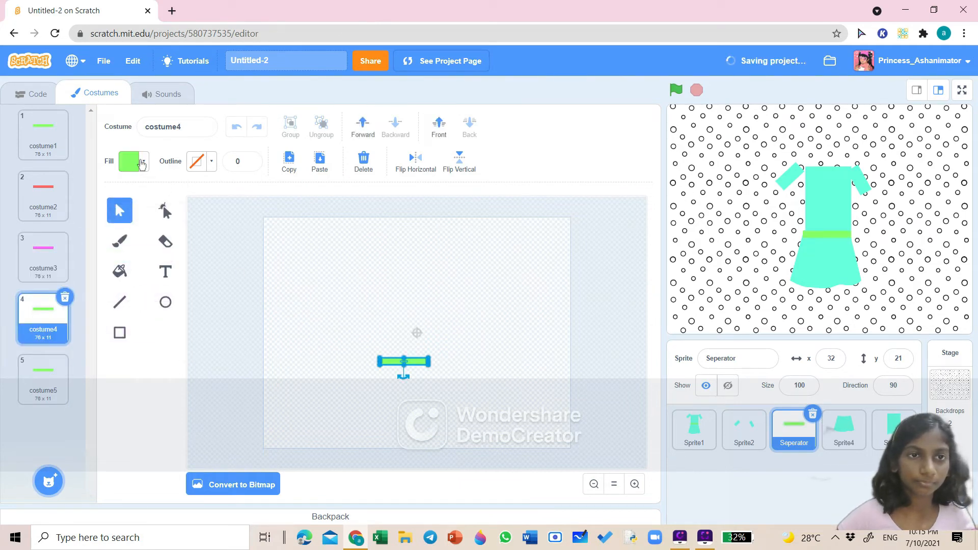
{"action": "left_click", "coordinate": [143, 162]}
{"action": "left_click_drag", "start_coordinate": [108, 230], "coordinate": [77, 230]}
{"action": "left_click", "coordinate": [127, 389]}
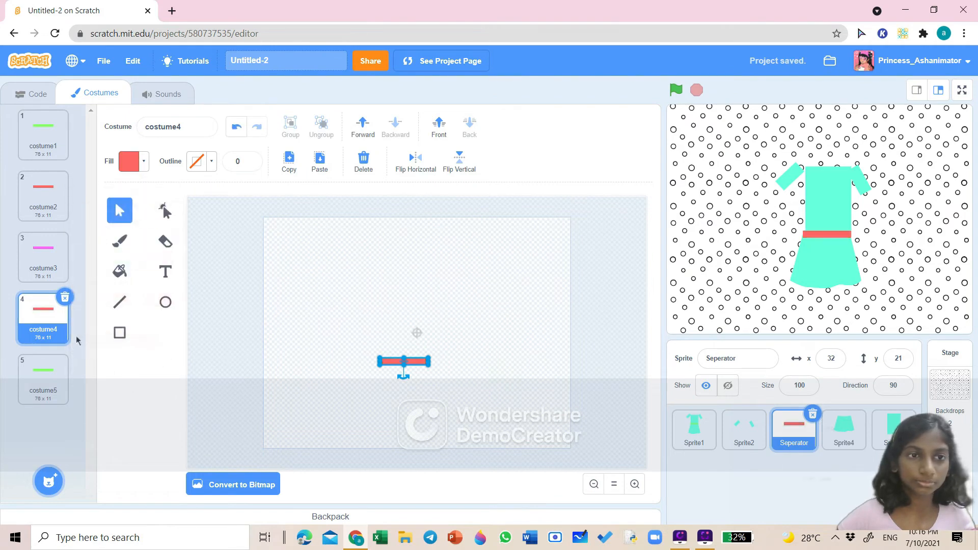
- Recolor the belt rectangle in costume5 yellow
{"action": "left_click", "coordinate": [44, 380]}
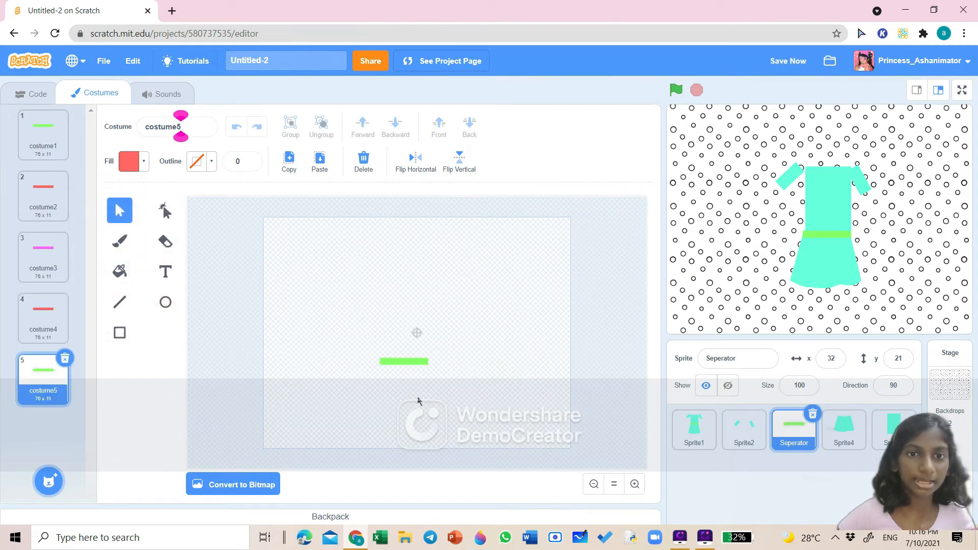
{"action": "left_click", "coordinate": [404, 361]}
{"action": "left_click", "coordinate": [143, 162]}
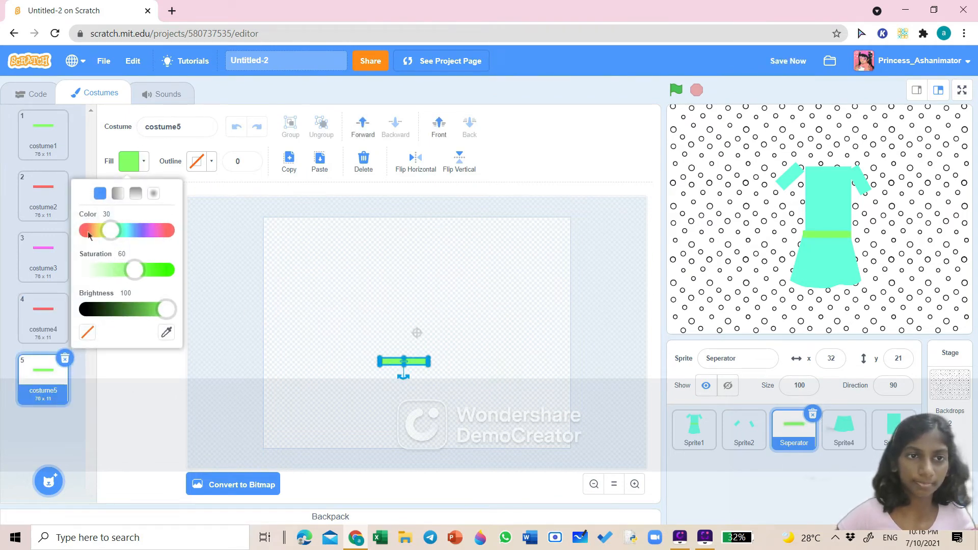
{"action": "left_click", "coordinate": [88, 230]}
{"action": "left_click", "coordinate": [99, 230]}
{"action": "left_click", "coordinate": [168, 381]}
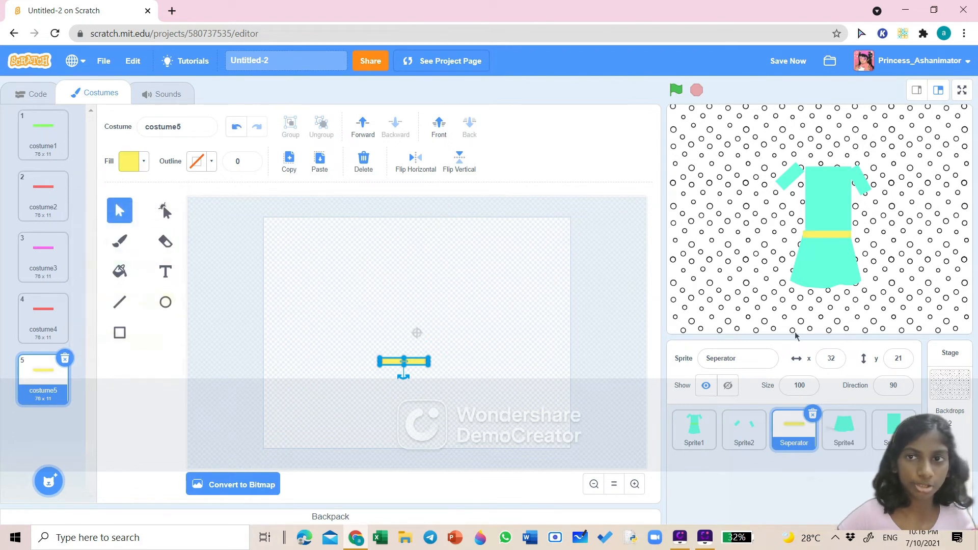
- Select the bodice sprite on the stage and duplicate its costume three times to make four costumes
{"action": "left_click", "coordinate": [819, 213]}
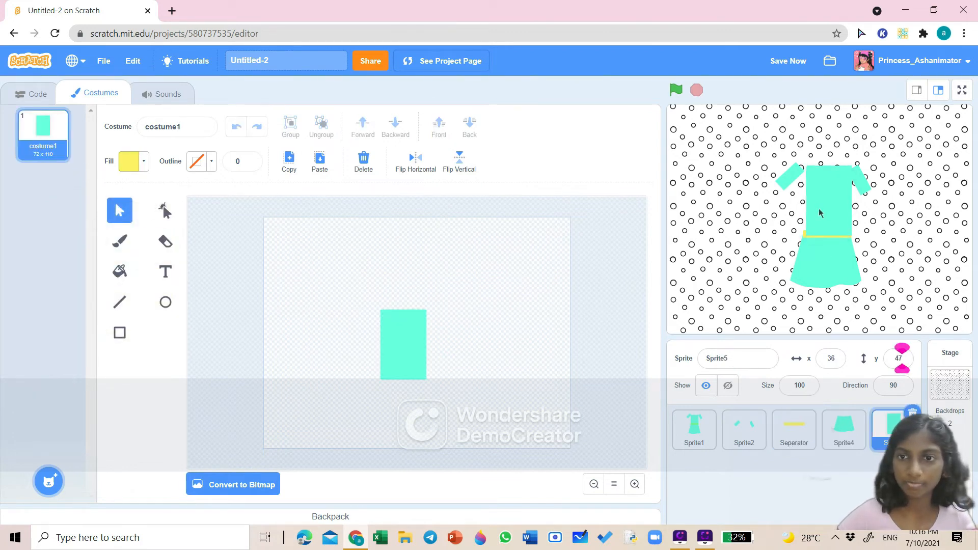
{"action": "left_click_drag", "start_coordinate": [822, 214], "coordinate": [817, 216]}
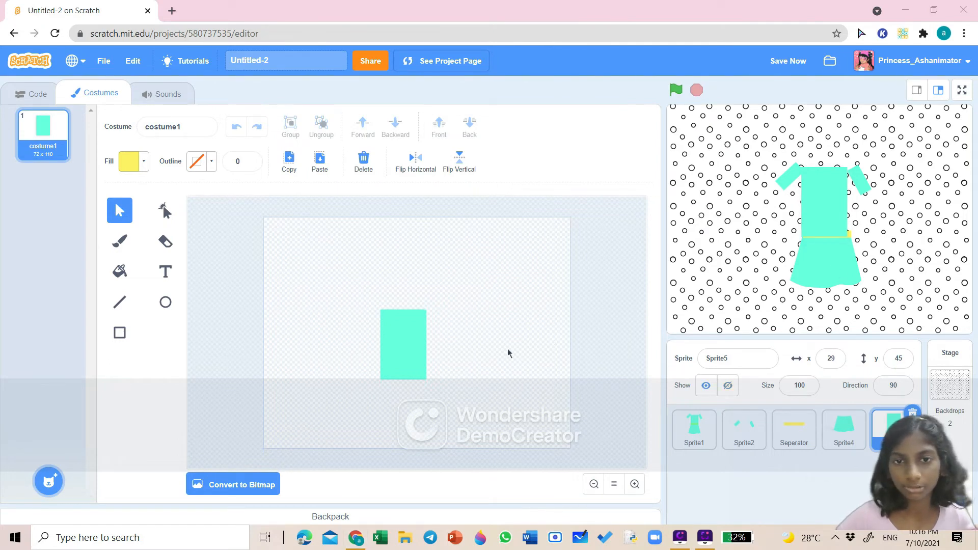
{"action": "right_click", "coordinate": [21, 127]}
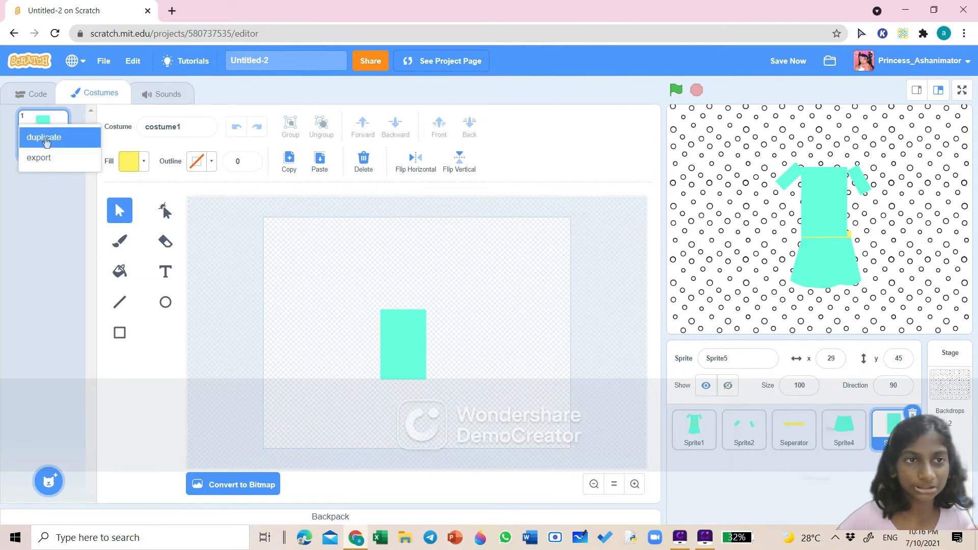
{"action": "left_click", "coordinate": [41, 139]}
{"action": "right_click", "coordinate": [48, 218]}
{"action": "left_click", "coordinate": [71, 230]}
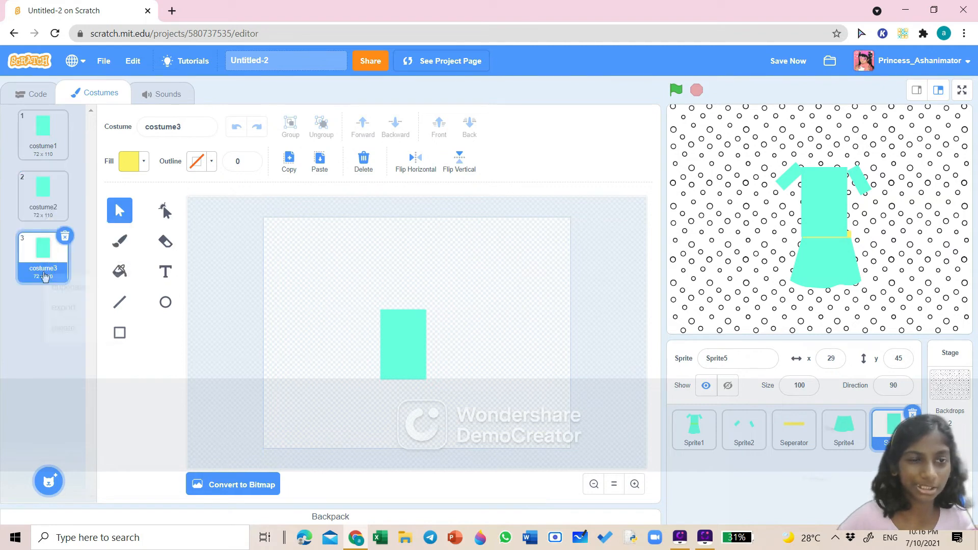
{"action": "right_click", "coordinate": [47, 270]}
{"action": "left_click", "coordinate": [71, 282]}
- Recolor the bodice rectangle in costume1 magenta
{"action": "left_click", "coordinate": [62, 135]}
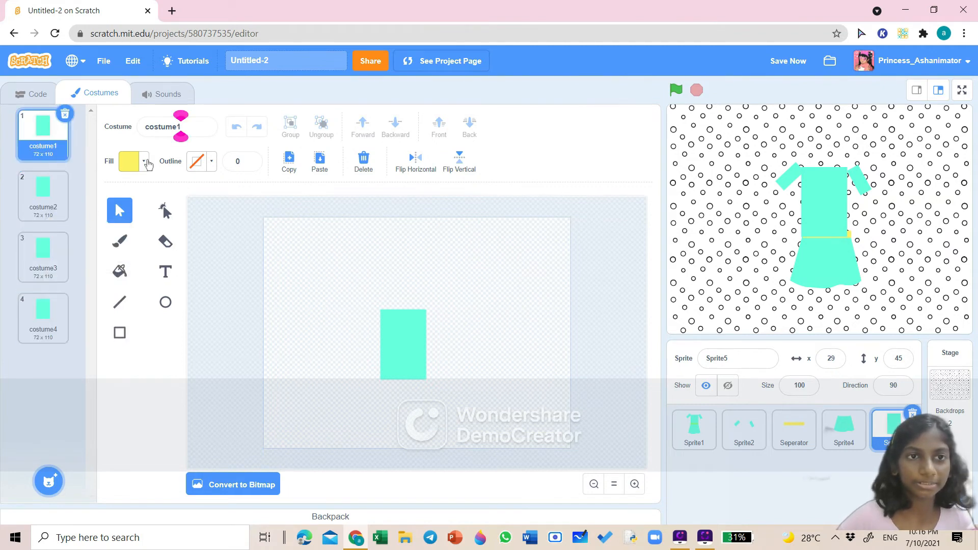
{"action": "left_click", "coordinate": [145, 162]}
{"action": "left_click", "coordinate": [413, 332]}
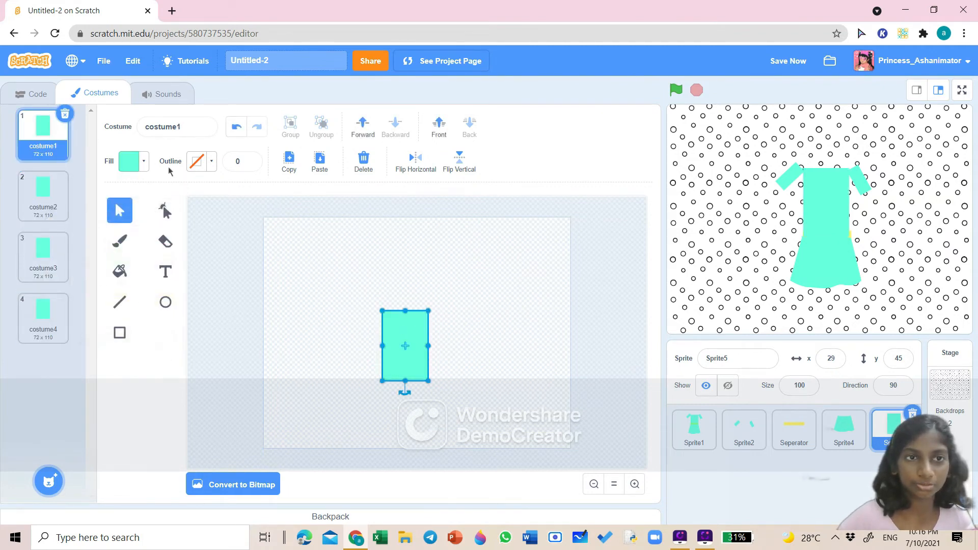
{"action": "left_click", "coordinate": [144, 161]}
{"action": "left_click", "coordinate": [151, 230]}
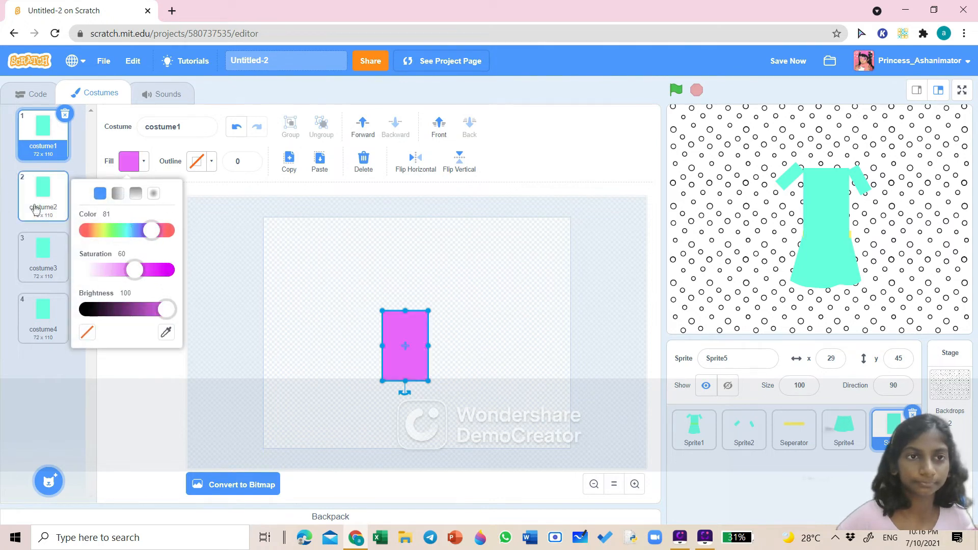
- Recolor the bodice rectangle in costume2 orange
{"action": "left_click", "coordinate": [34, 209]}
{"action": "left_click", "coordinate": [394, 334]}
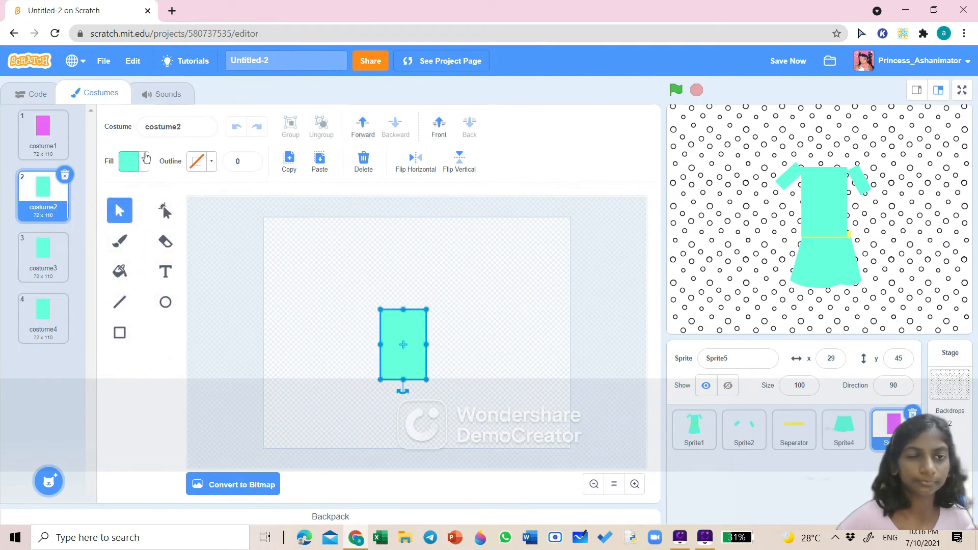
{"action": "left_click", "coordinate": [146, 158]}
{"action": "left_click", "coordinate": [95, 231]}
{"action": "left_click", "coordinate": [282, 365]}
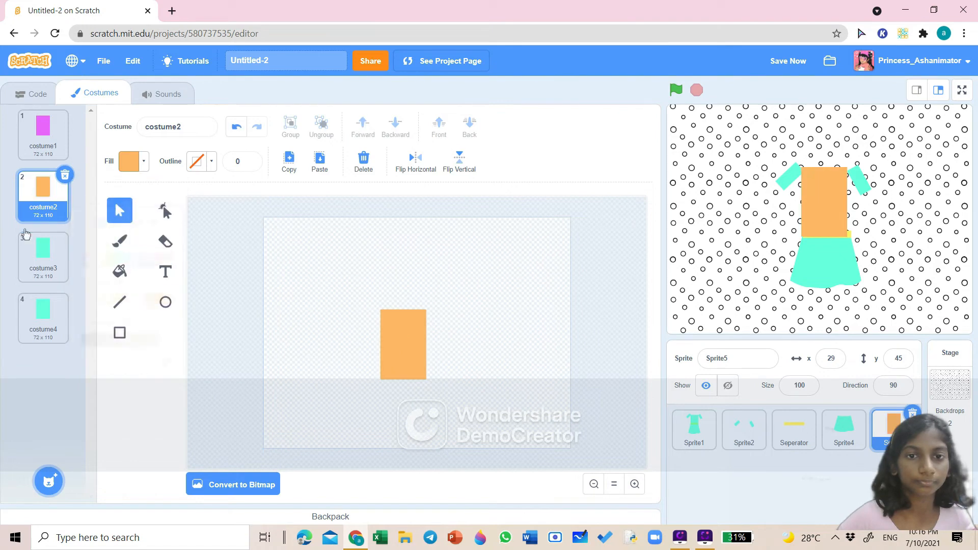
- Recolor the bodice rectangle in costume3 red
{"action": "left_click", "coordinate": [43, 254]}
{"action": "left_click", "coordinate": [399, 345]}
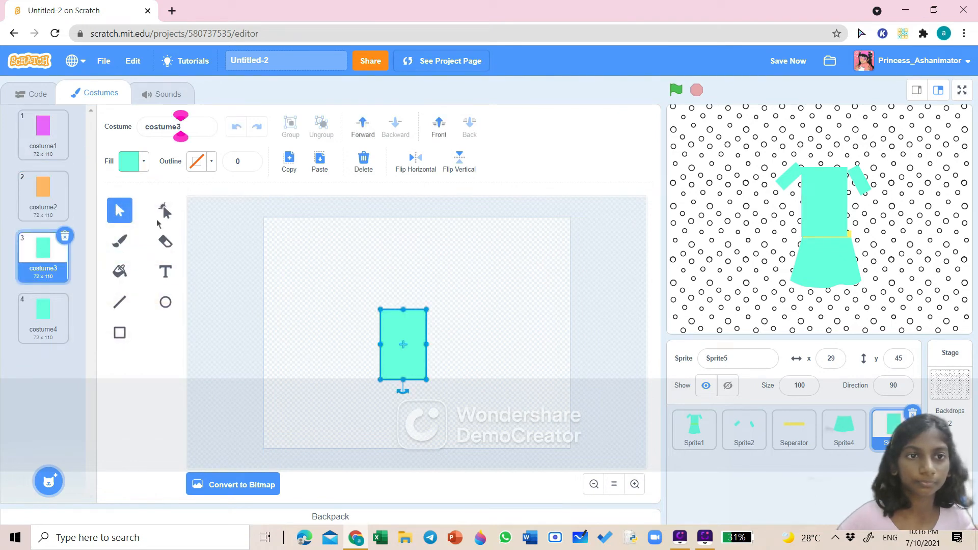
{"action": "left_click", "coordinate": [142, 166]}
{"action": "left_click_drag", "start_coordinate": [125, 230], "coordinate": [168, 238]}
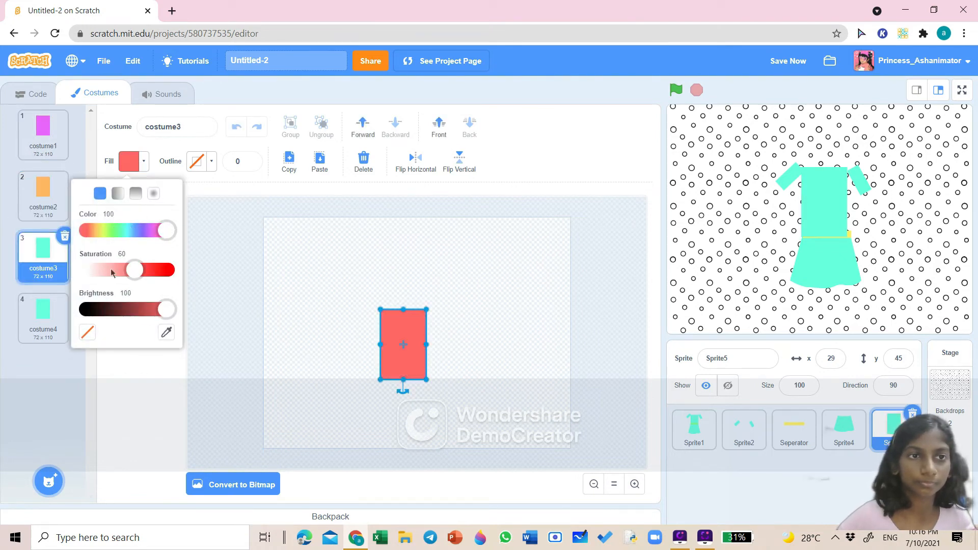
- Recolor the bodice rectangle in costume4 coral
{"action": "left_click", "coordinate": [42, 315]}
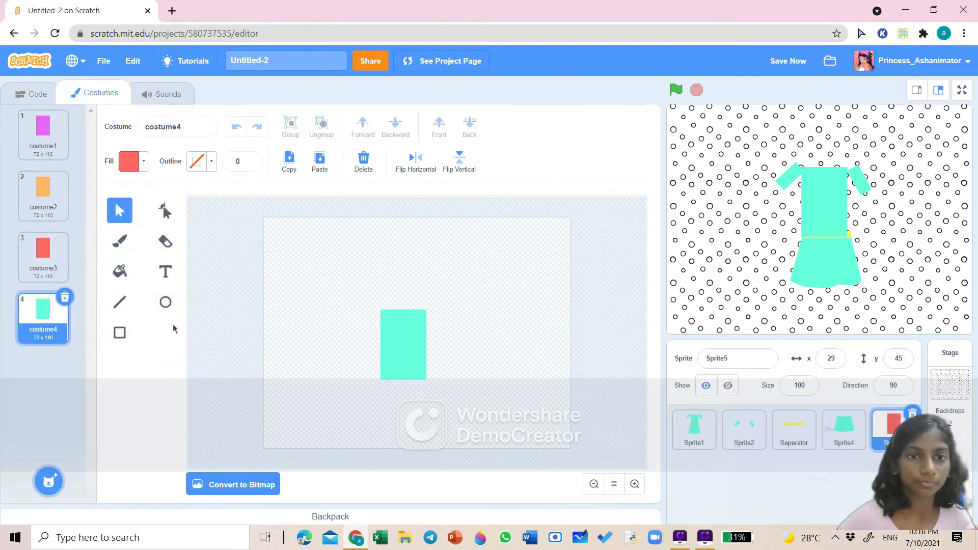
{"action": "left_click", "coordinate": [383, 352]}
{"action": "left_click", "coordinate": [143, 167]}
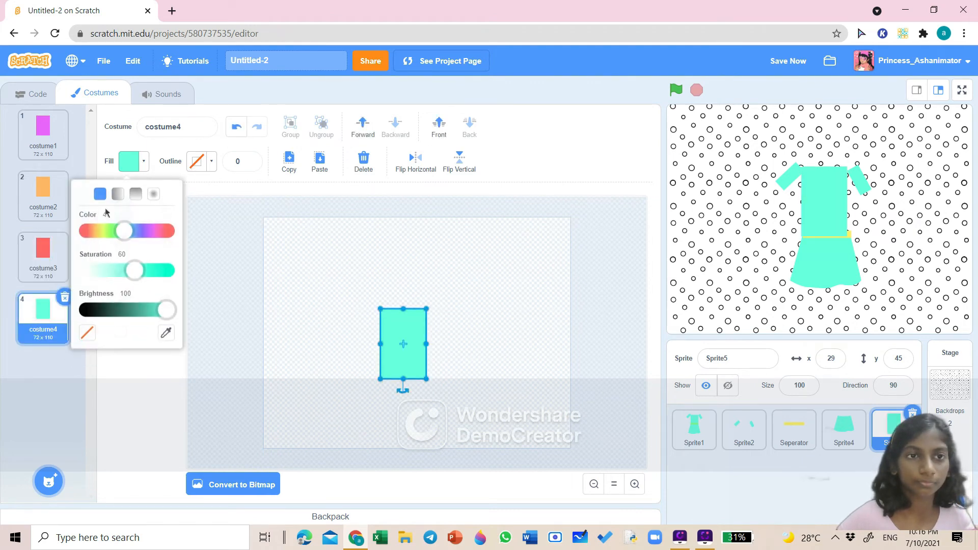
{"action": "left_click", "coordinate": [93, 230]}
{"action": "left_click", "coordinate": [156, 380]}
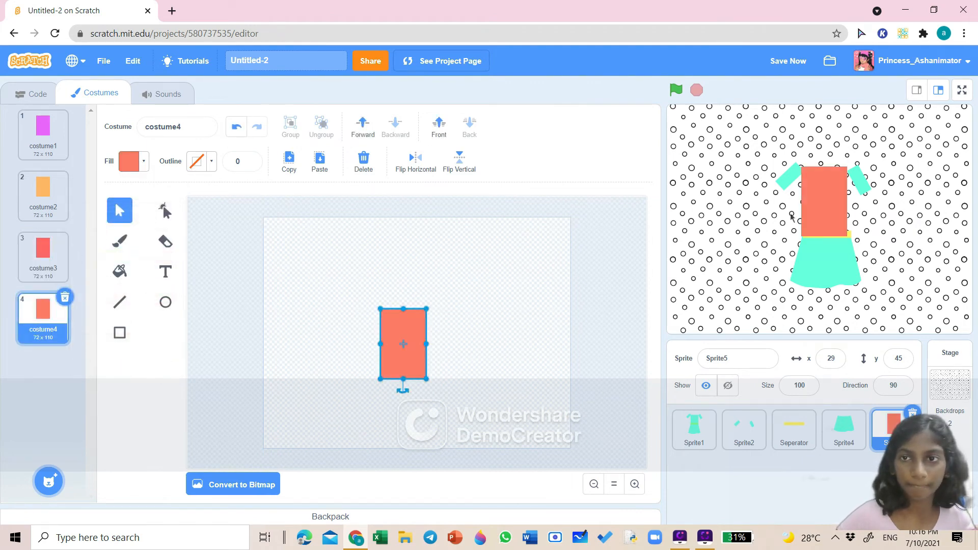
- Rearrange the bodice, belt and skirt sprites on the stage so they fit together as the dress
{"action": "left_click_drag", "start_coordinate": [824, 223], "coordinate": [918, 239]}
{"action": "mouse_move", "coordinate": [830, 245]}
{"action": "left_mouse_down"}
{"action": "mouse_move", "coordinate": [827, 264]}
{"action": "mouse_move", "coordinate": [812, 242]}
{"action": "mouse_move", "coordinate": [815, 256]}
{"action": "left_mouse_up"}
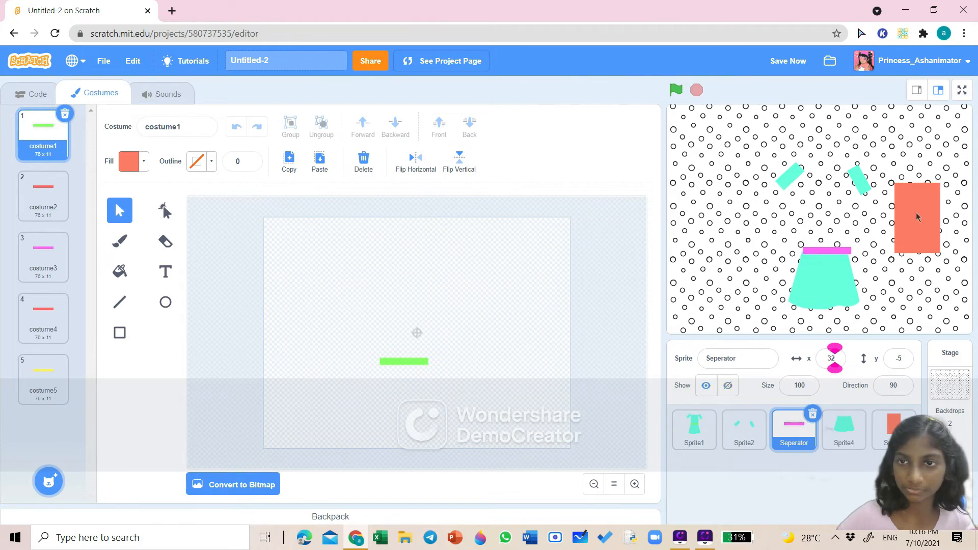
{"action": "left_click_drag", "start_coordinate": [923, 213], "coordinate": [833, 209]}
{"action": "left_click_drag", "start_coordinate": [822, 301], "coordinate": [814, 290]}
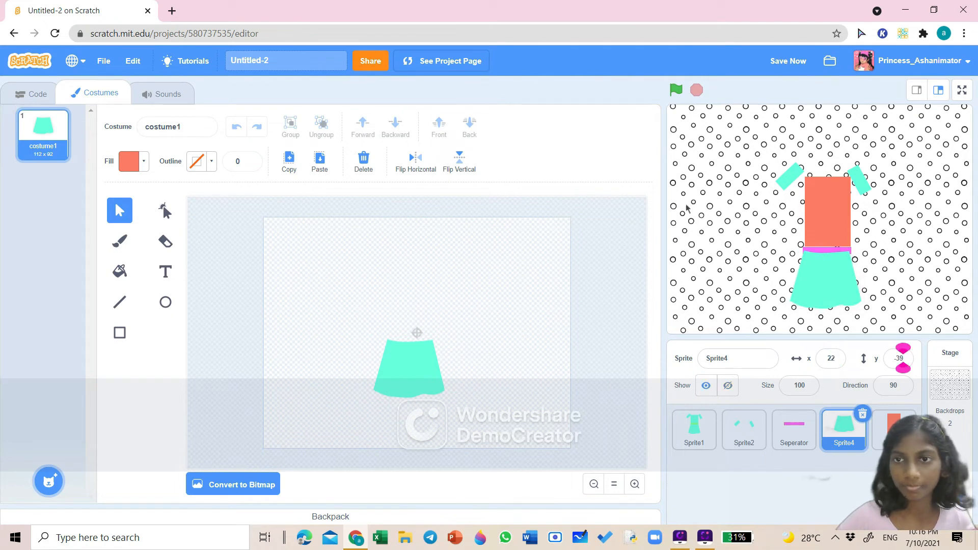
- Duplicate the skirt sprite's costume three times to create costume2, costume3 and costume4
{"action": "right_click", "coordinate": [60, 132]}
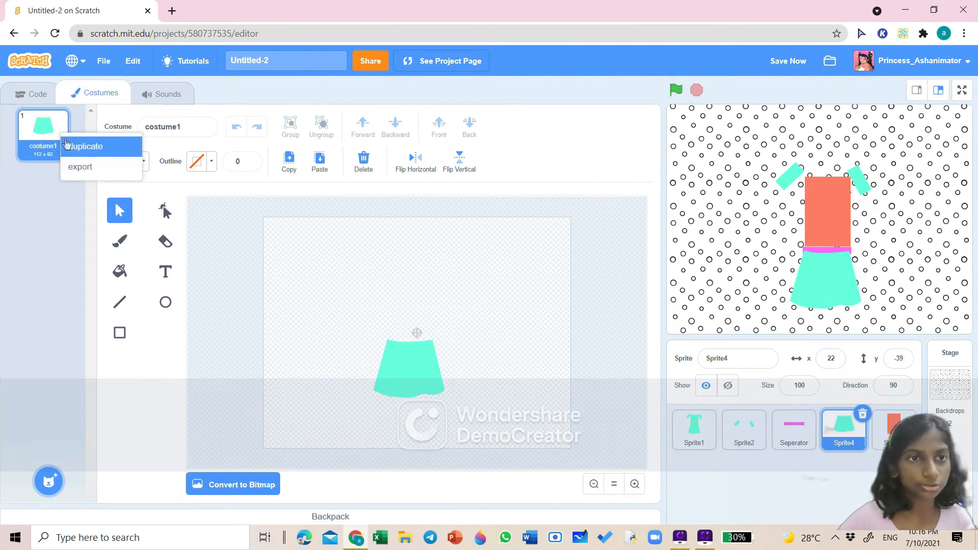
{"action": "left_click", "coordinate": [77, 144]}
{"action": "right_click", "coordinate": [49, 187]}
{"action": "left_click", "coordinate": [72, 196]}
{"action": "right_click", "coordinate": [49, 248]}
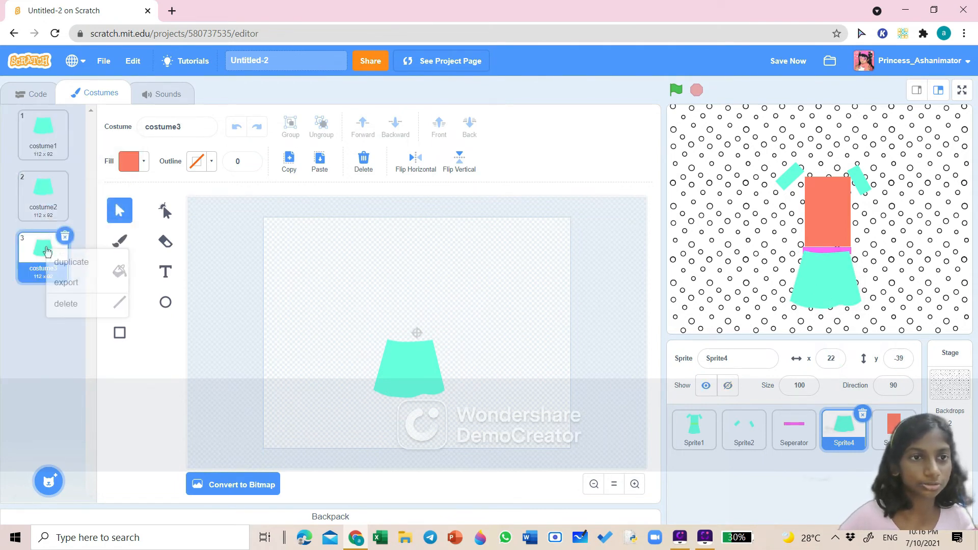
{"action": "left_click", "coordinate": [73, 257]}
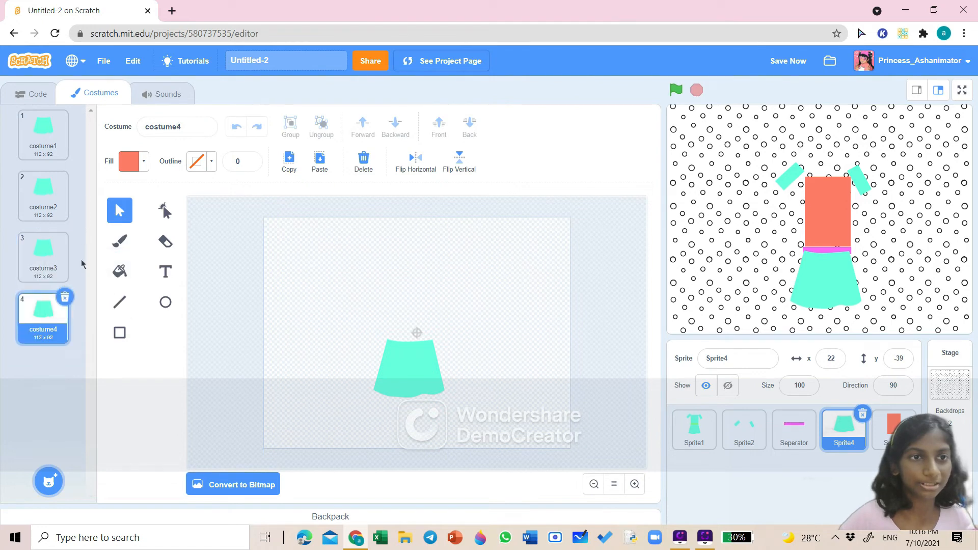
- Try recoloring the skirt in costume4 a light orange
{"action": "left_click", "coordinate": [384, 367]}
{"action": "left_click", "coordinate": [140, 168]}
{"action": "left_click", "coordinate": [94, 227]}
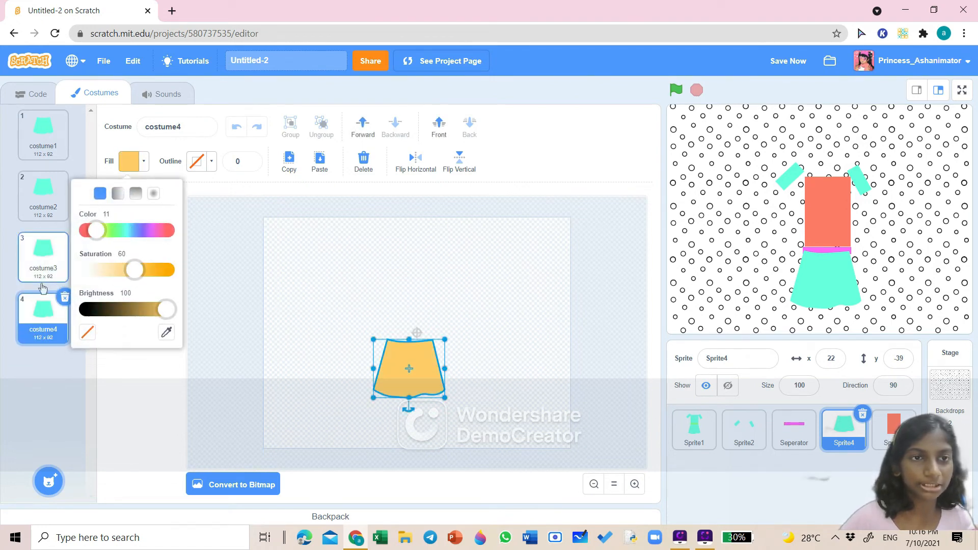
{"action": "left_click", "coordinate": [147, 167]}
{"action": "left_click", "coordinate": [148, 167]}
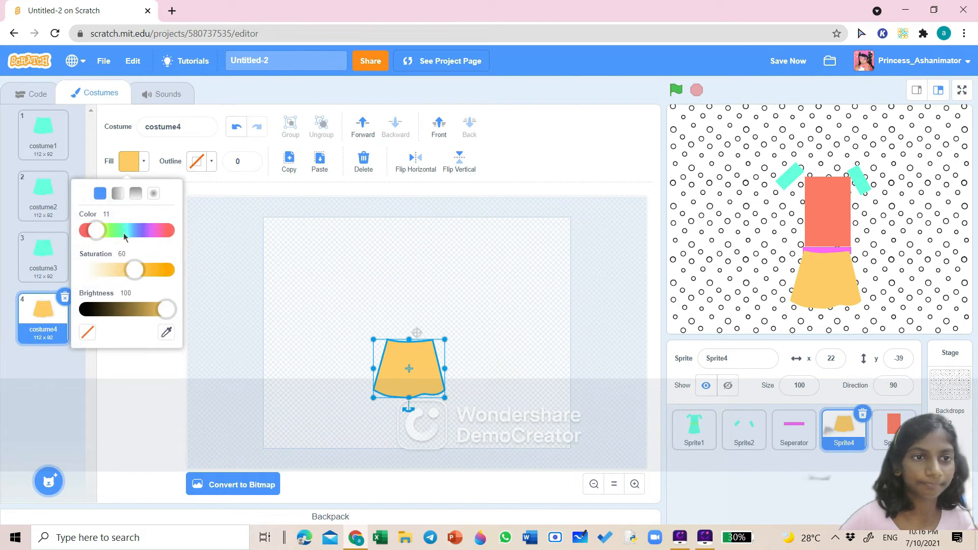
{"action": "left_click", "coordinate": [126, 227]}
{"action": "left_click", "coordinate": [38, 265]}
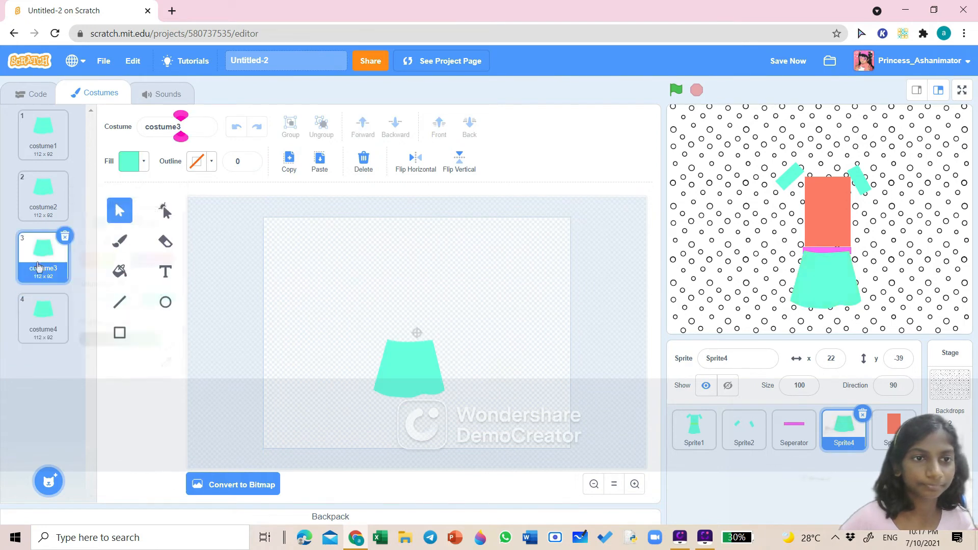
{"action": "left_click", "coordinate": [144, 165]}
{"action": "left_click", "coordinate": [96, 228]}
{"action": "left_click", "coordinate": [44, 316]}
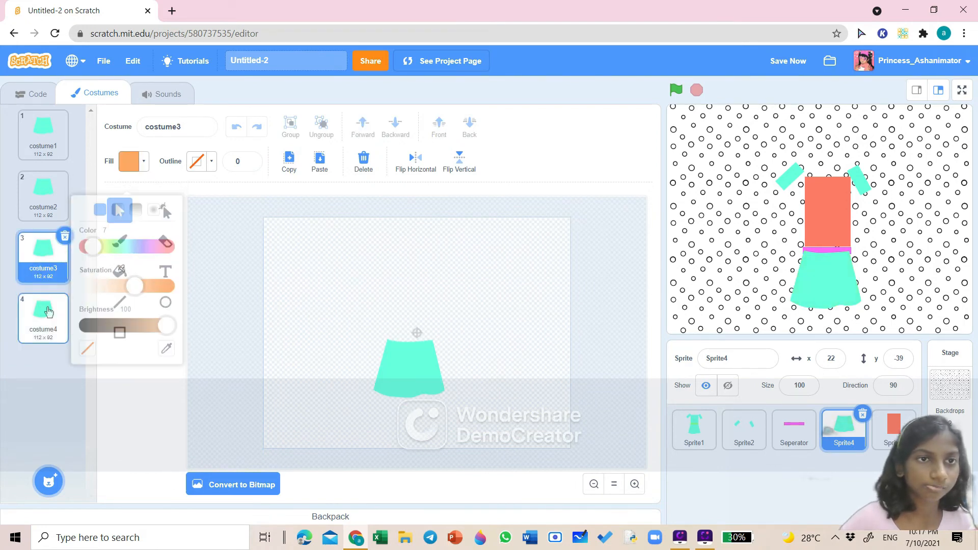
{"action": "left_click", "coordinate": [144, 165]}
{"action": "left_click", "coordinate": [125, 228]}
{"action": "left_click", "coordinate": [43, 196]}
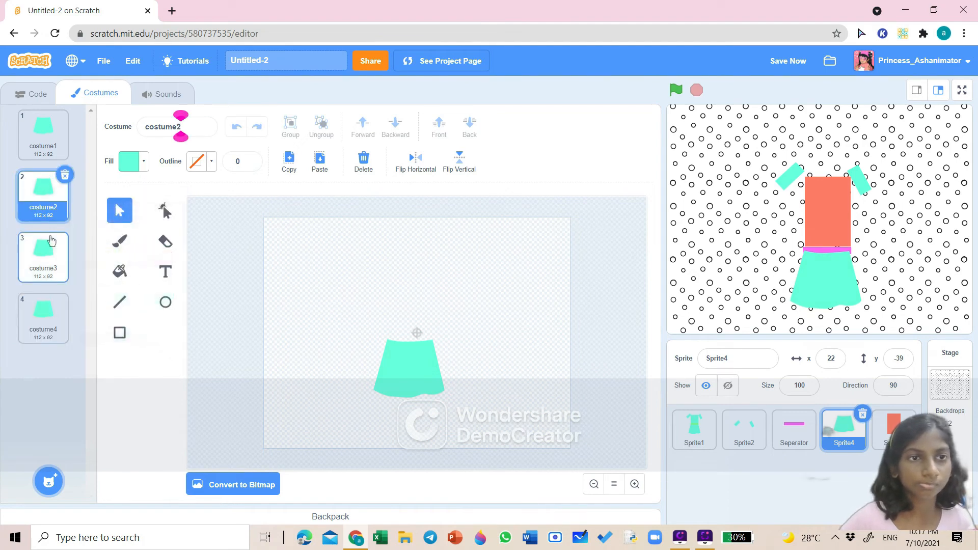
- Recolor the skirt in costume3 yellow
{"action": "left_click", "coordinate": [51, 240]}
{"action": "left_click", "coordinate": [133, 162]}
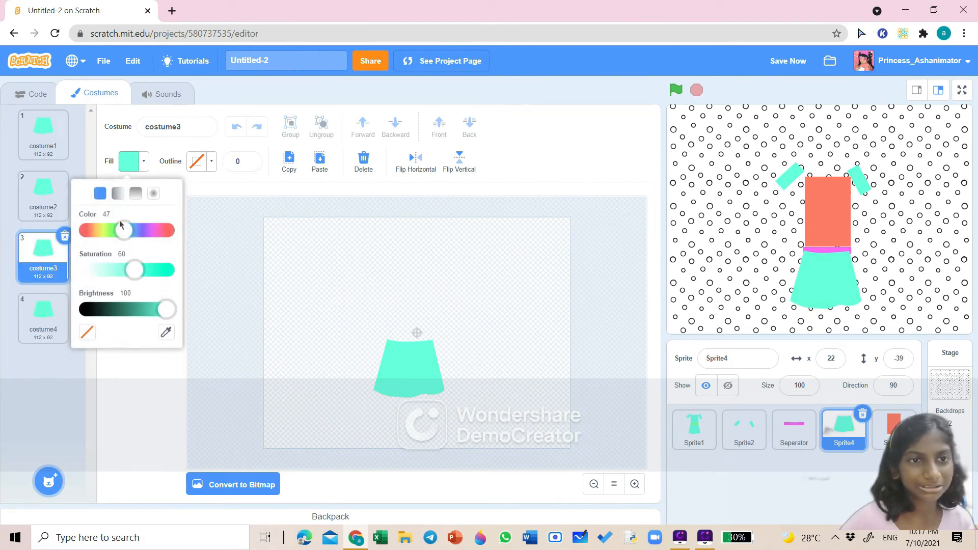
{"action": "left_click", "coordinate": [99, 248]}
{"action": "left_click", "coordinate": [69, 393]}
{"action": "left_click", "coordinate": [410, 367]}
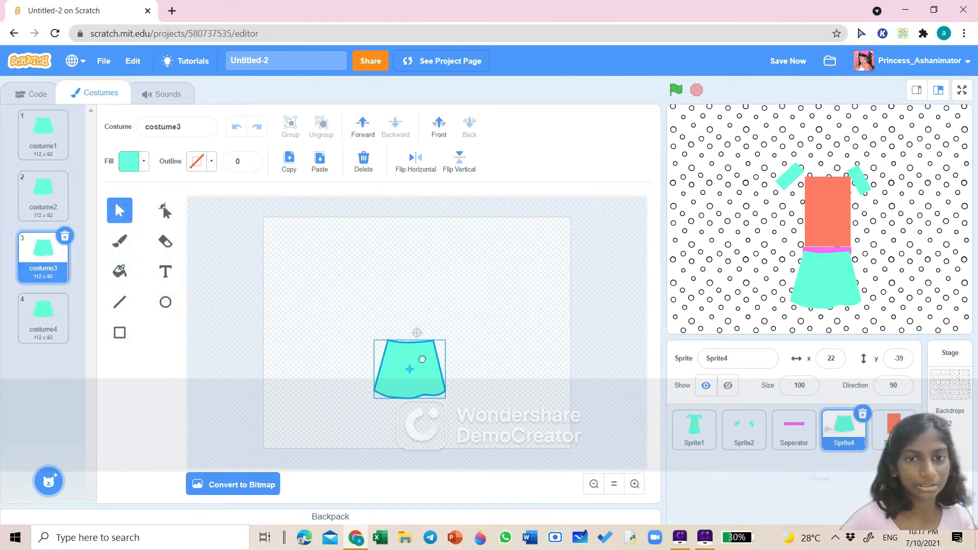
{"action": "left_click", "coordinate": [132, 162]}
{"action": "left_click", "coordinate": [100, 247]}
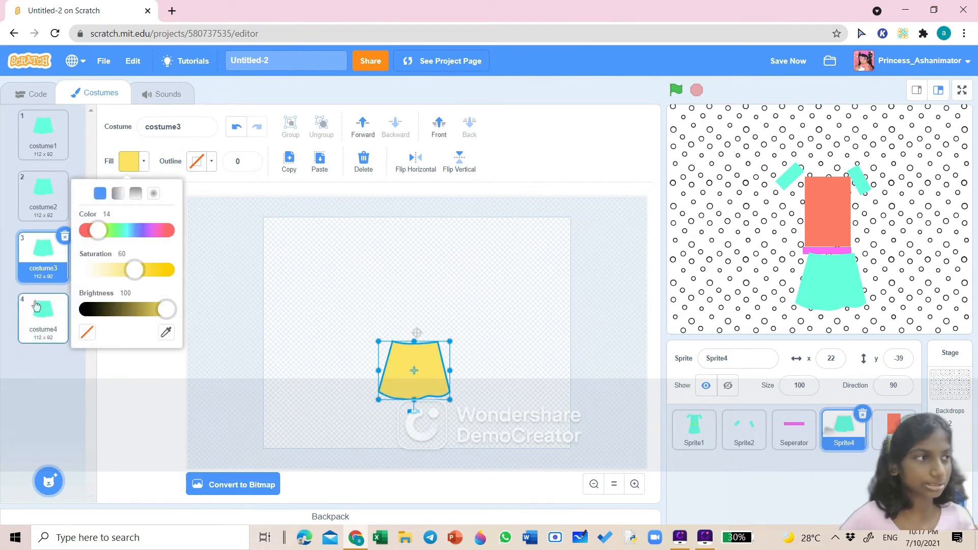
- Recolor the skirt in costume4 orange
{"action": "left_click", "coordinate": [44, 316]}
{"action": "left_click", "coordinate": [412, 384]}
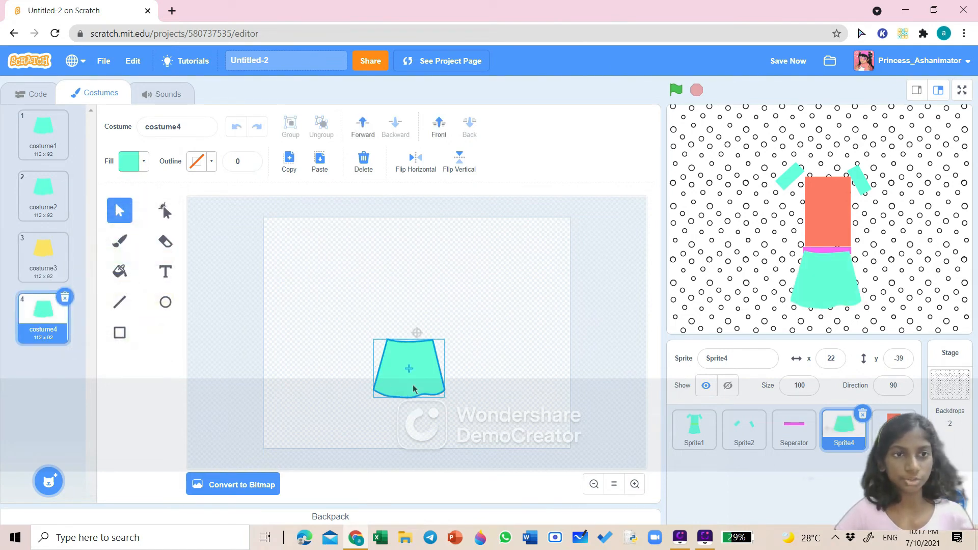
{"action": "left_click", "coordinate": [140, 163]}
{"action": "left_click", "coordinate": [90, 227]}
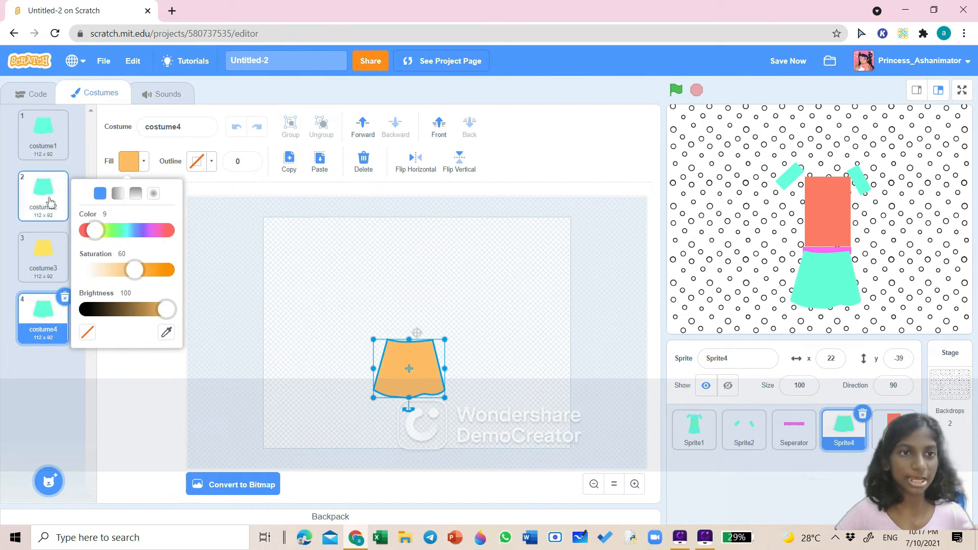
- Recolor the skirt in costume2 red and reselect the skirt's costume1
{"action": "left_click", "coordinate": [43, 196]}
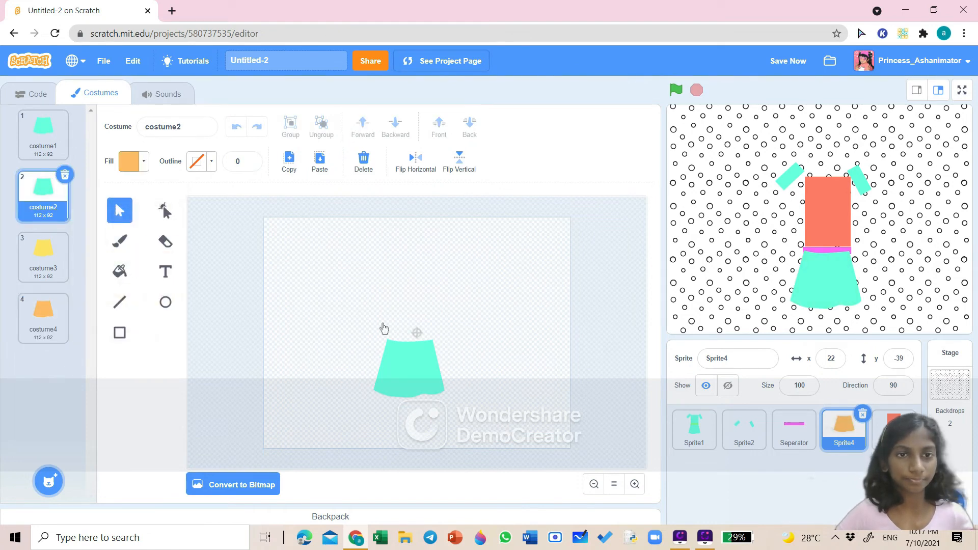
{"action": "left_click_drag", "start_coordinate": [416, 367], "coordinate": [420, 368]}
{"action": "left_click", "coordinate": [132, 162]}
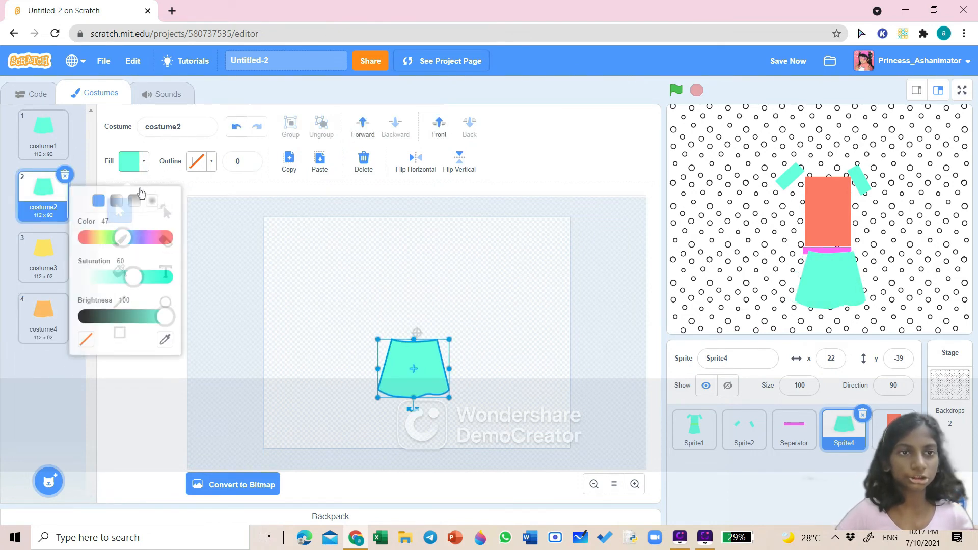
{"action": "left_click", "coordinate": [83, 233]}
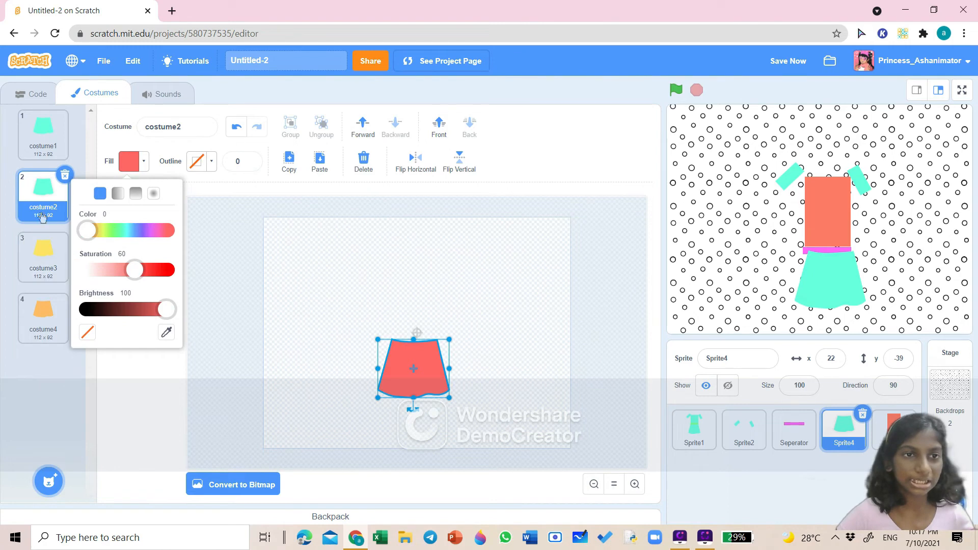
{"action": "left_click", "coordinate": [38, 142]}
{"action": "left_click", "coordinate": [411, 344]}
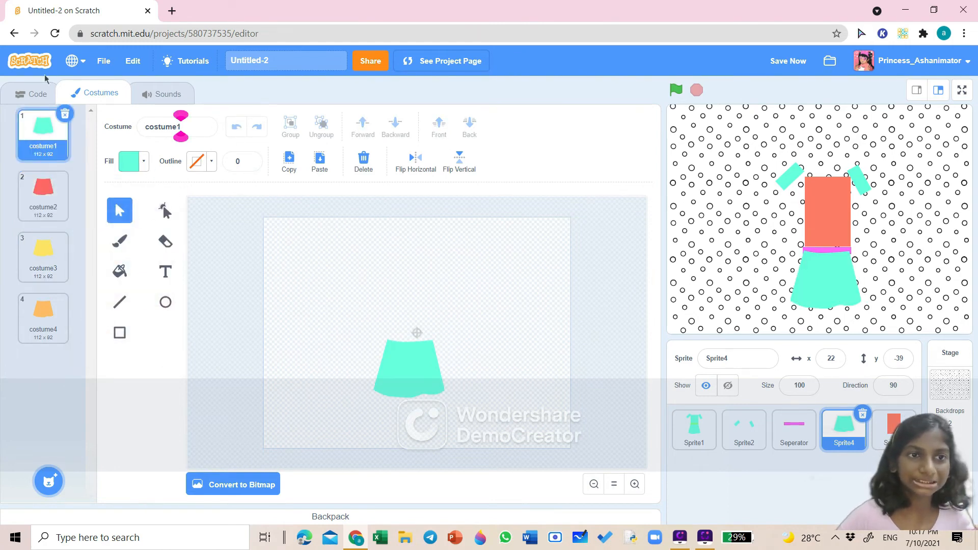
- Duplicate the sleeves sprite's costume three times to create costume2, costume3 and costume4
{"action": "left_click", "coordinate": [33, 93]}
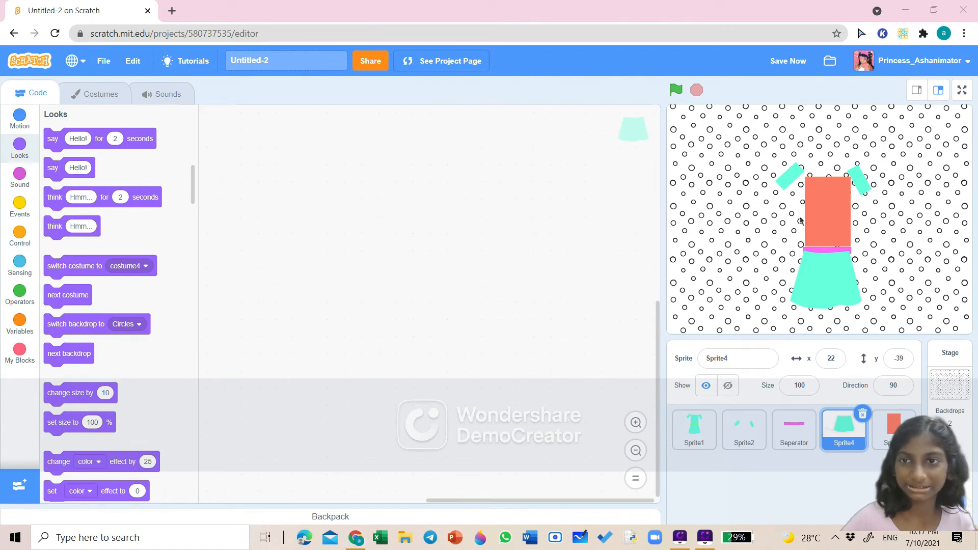
{"action": "left_click", "coordinate": [744, 427]}
{"action": "left_click", "coordinate": [112, 99]}
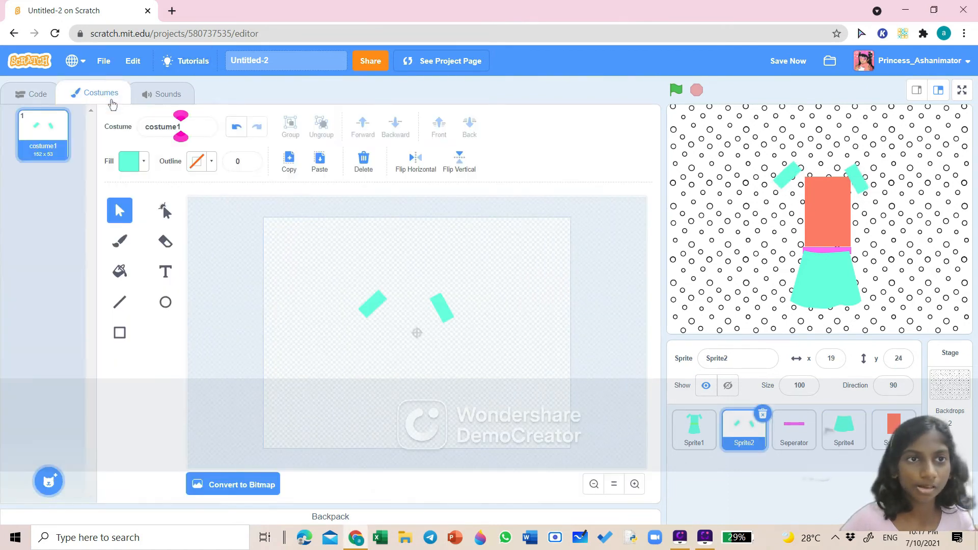
{"action": "right_click", "coordinate": [43, 140]}
{"action": "left_click", "coordinate": [54, 151]}
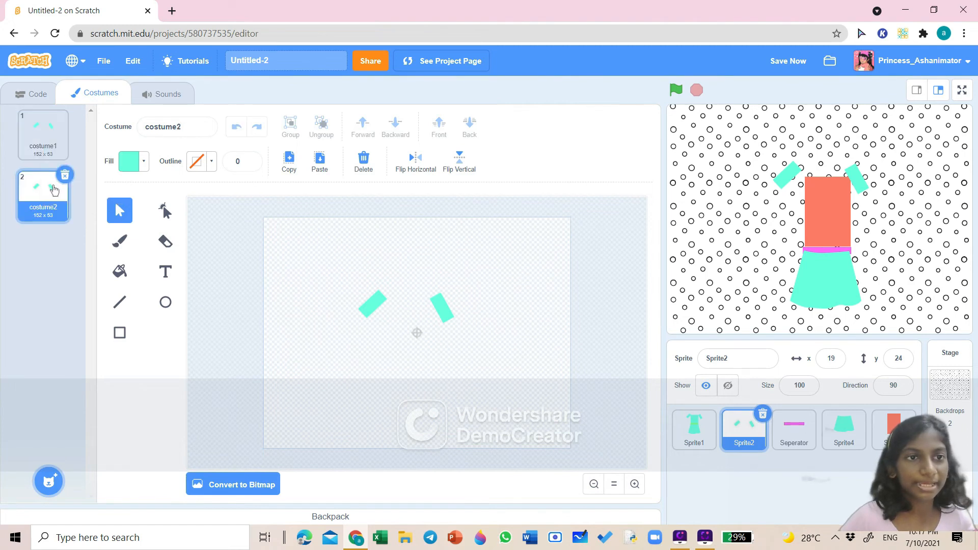
{"action": "right_click", "coordinate": [54, 208]}
{"action": "left_click", "coordinate": [66, 219]}
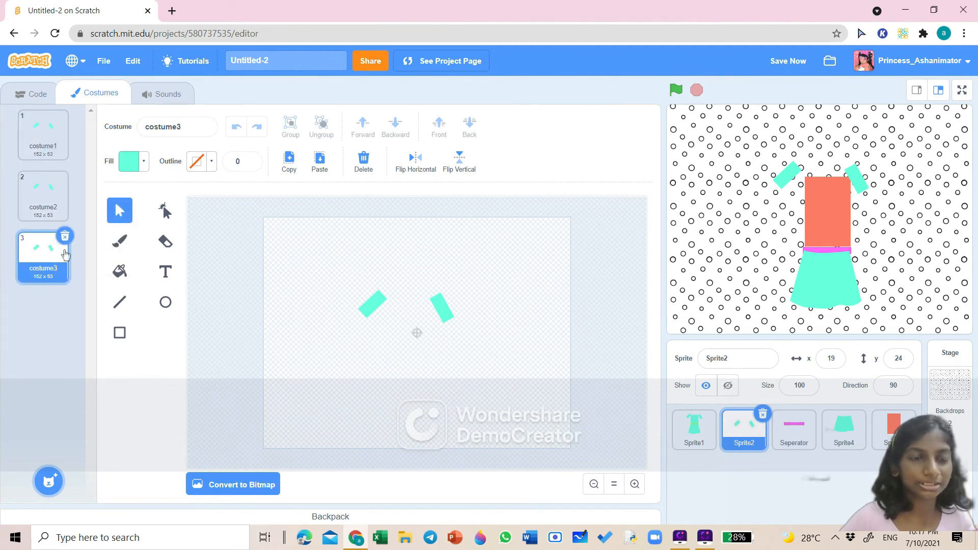
{"action": "right_click", "coordinate": [65, 254]}
{"action": "left_click", "coordinate": [76, 266]}
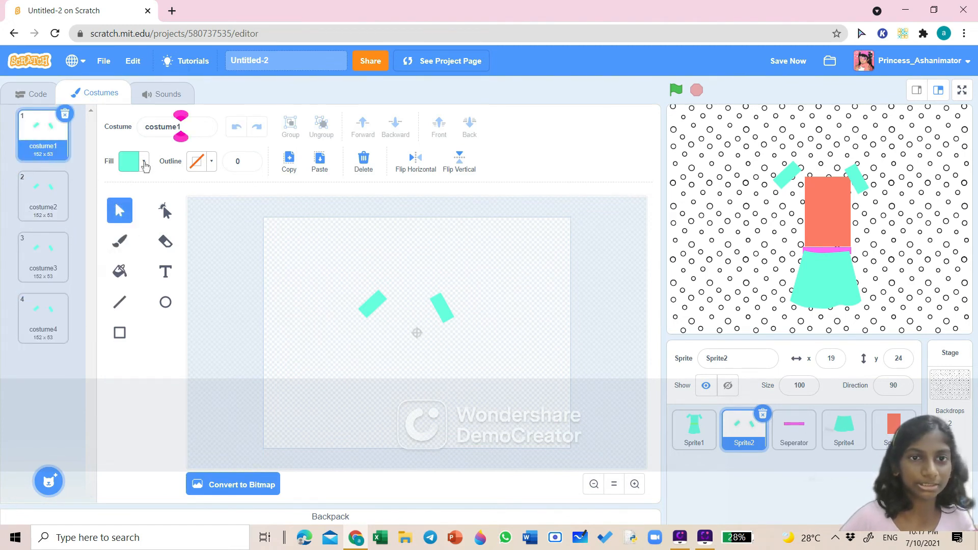
- Group both sleeves in costume1 and recolor them blue
{"action": "left_click", "coordinate": [377, 301]}
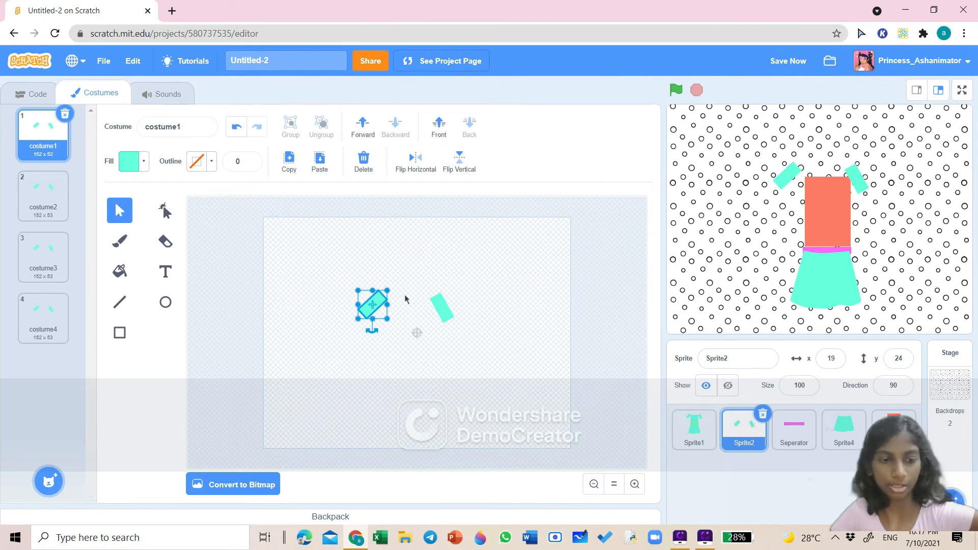
{"action": "left_click", "coordinate": [439, 297], "text": "shift"}
{"action": "left_click", "coordinate": [291, 125]}
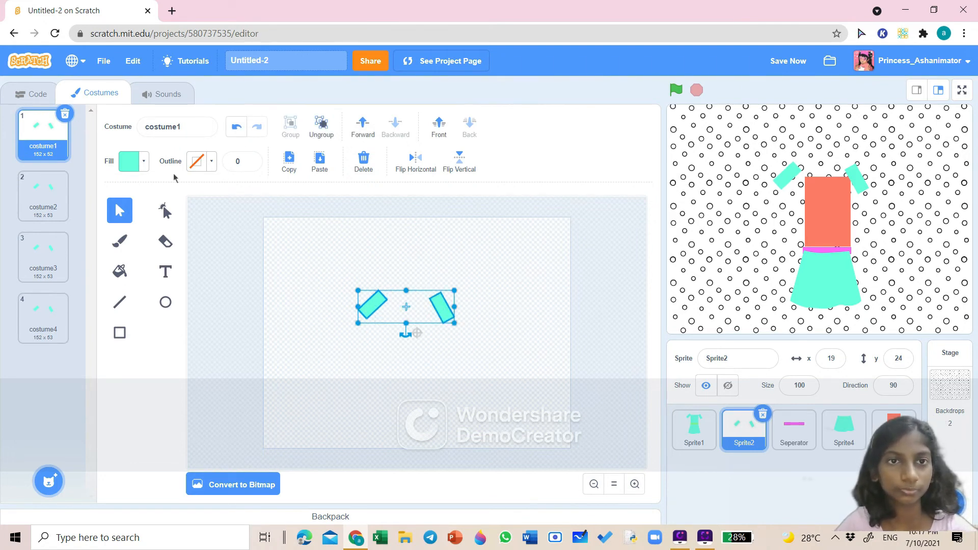
{"action": "left_click", "coordinate": [144, 162]}
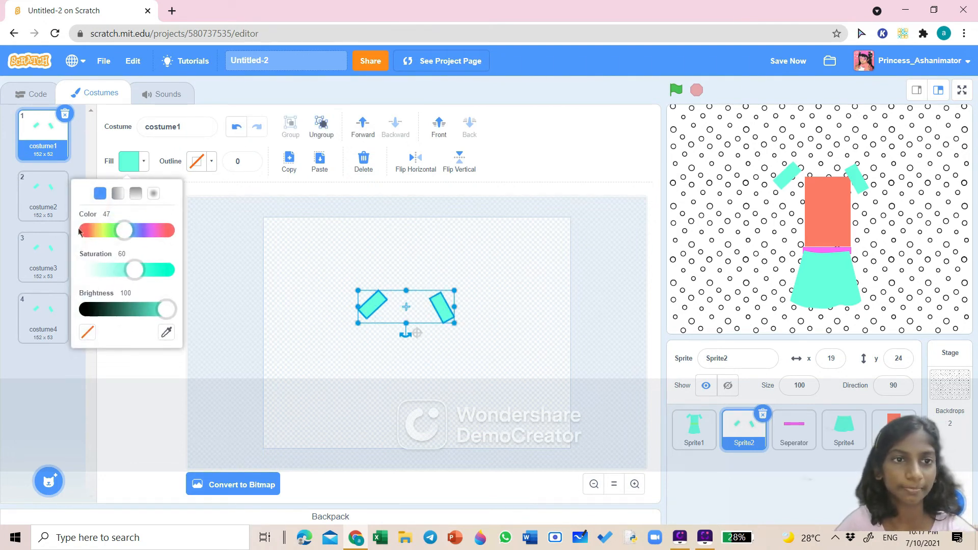
{"action": "left_click_drag", "start_coordinate": [125, 230], "coordinate": [137, 231]}
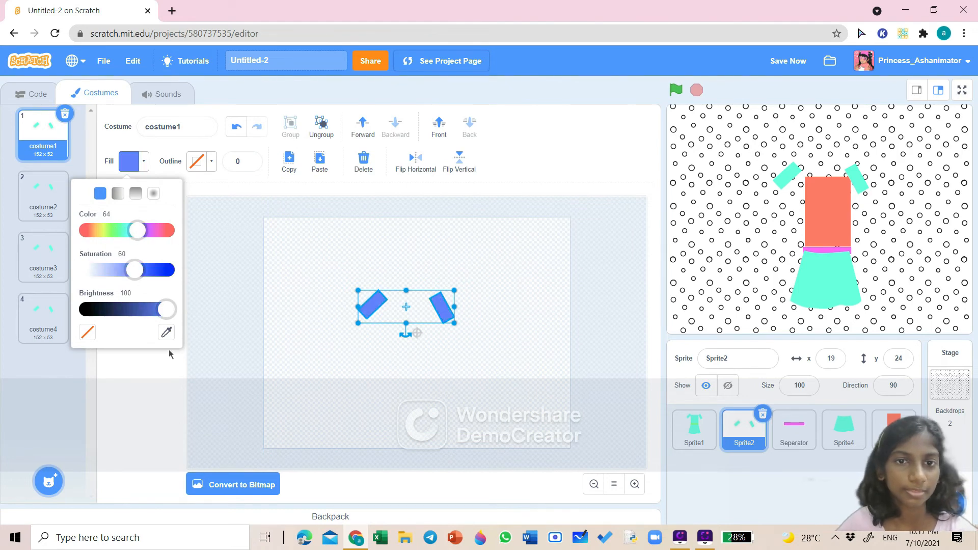
{"action": "left_click", "coordinate": [148, 367]}
- Group both sleeves in costume2 and recolor them orange
{"action": "left_click", "coordinate": [43, 196]}
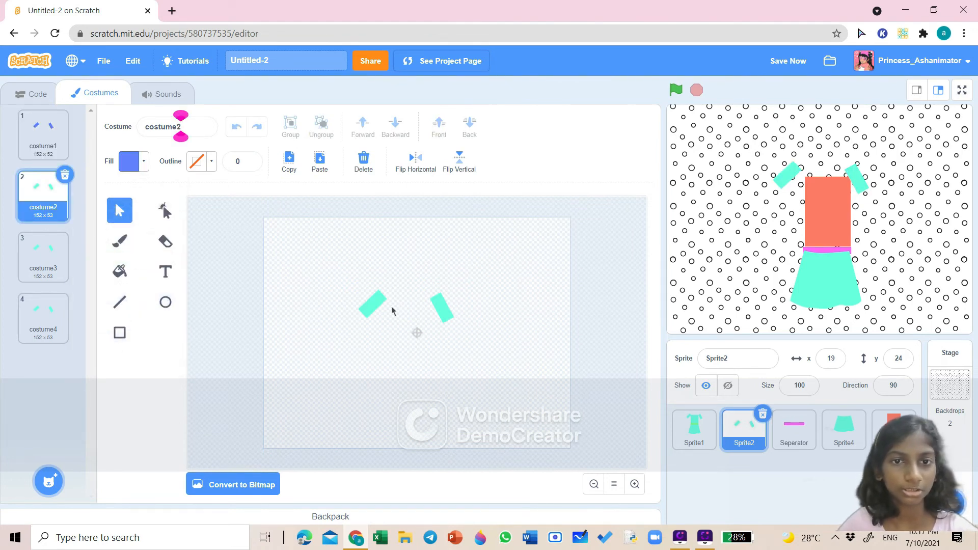
{"action": "left_click", "coordinate": [368, 305]}
{"action": "left_click", "coordinate": [439, 308], "text": "shift"}
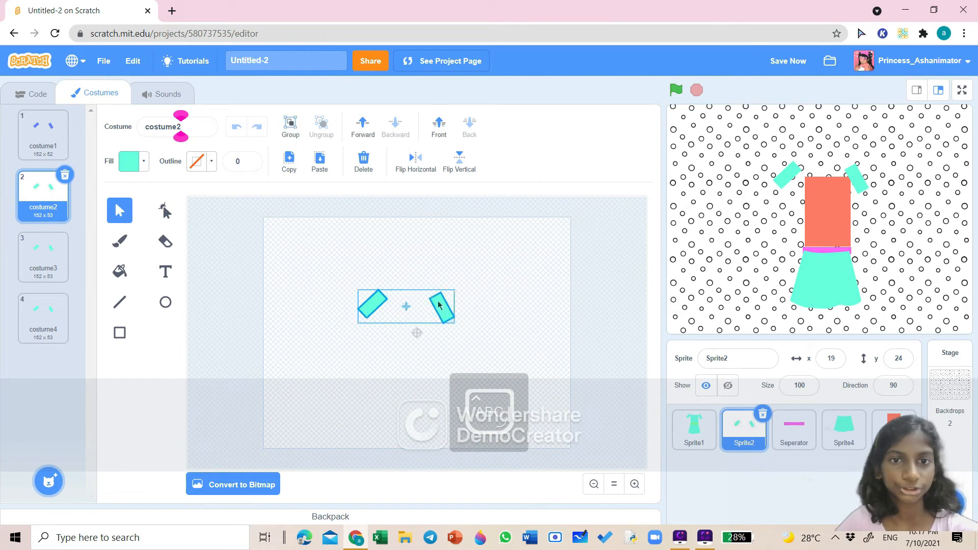
{"action": "left_click", "coordinate": [288, 126]}
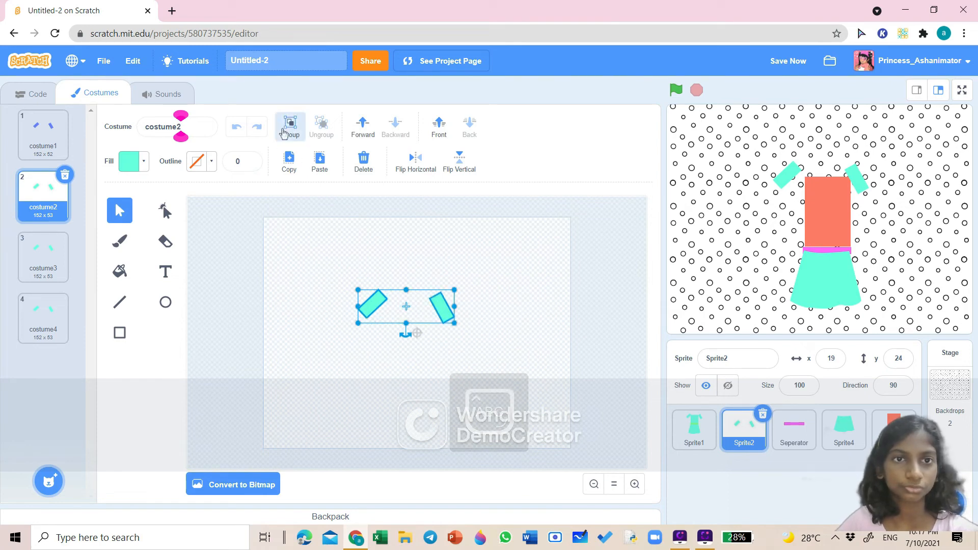
{"action": "left_click", "coordinate": [144, 162]}
{"action": "left_click_drag", "start_coordinate": [126, 227], "coordinate": [96, 227]}
{"action": "left_click", "coordinate": [157, 414]}
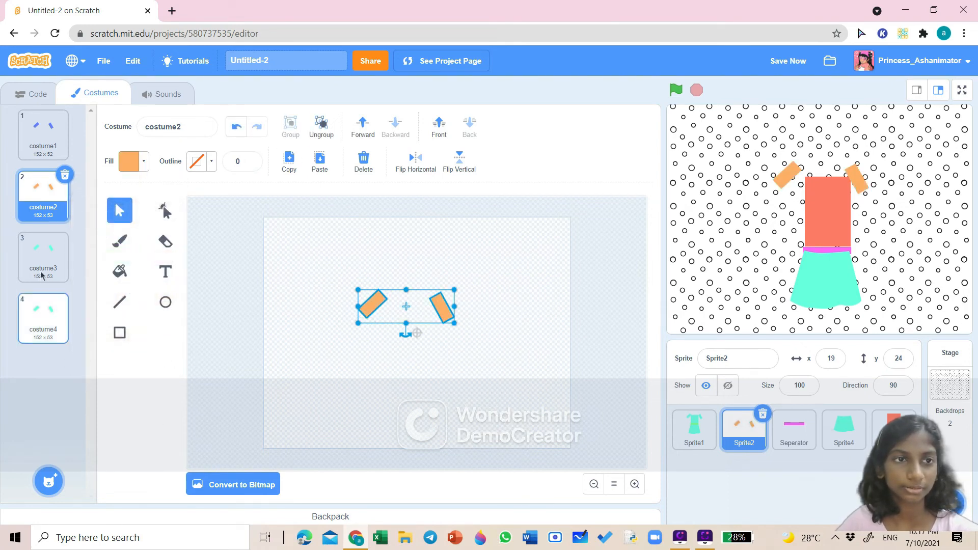
- Group both sleeves in costume3 and recolor them yellow
{"action": "left_click", "coordinate": [42, 274]}
{"action": "left_click", "coordinate": [372, 304]}
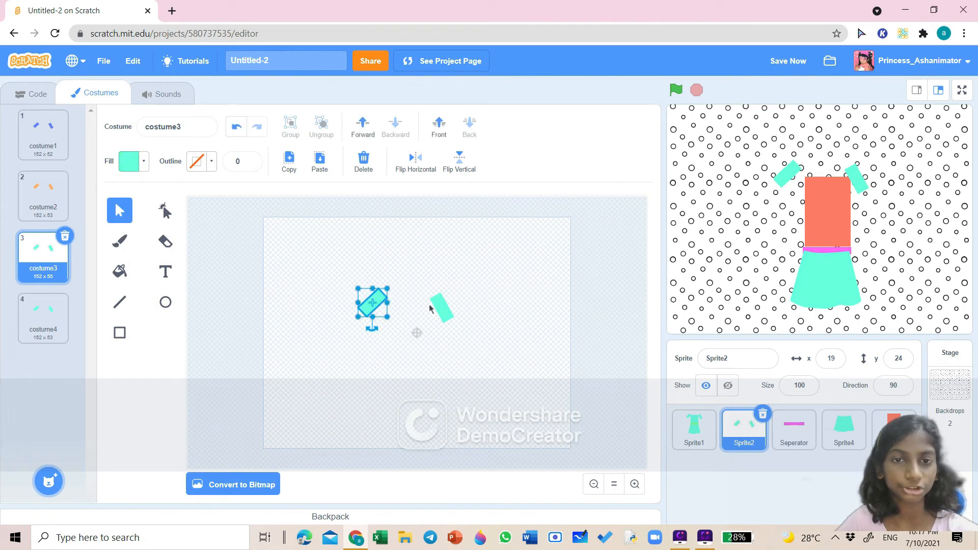
{"action": "left_click", "coordinate": [442, 307], "text": "shift"}
{"action": "left_click", "coordinate": [288, 122]}
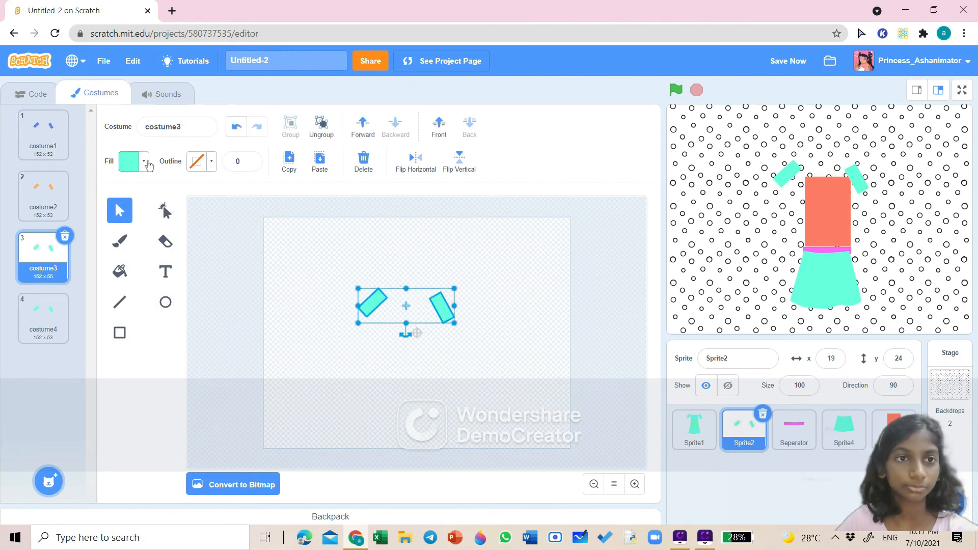
{"action": "left_click", "coordinate": [141, 163]}
{"action": "left_click_drag", "start_coordinate": [124, 230], "coordinate": [96, 230]}
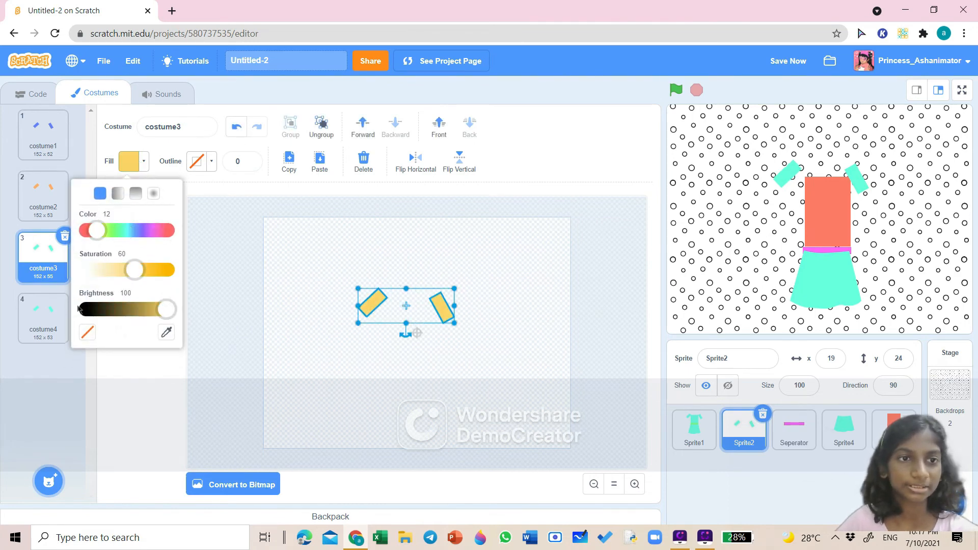
{"action": "left_click", "coordinate": [161, 380]}
- Group both sleeves in costume4 and recolor them red
{"action": "left_click", "coordinate": [43, 316]}
{"action": "left_click", "coordinate": [372, 306]}
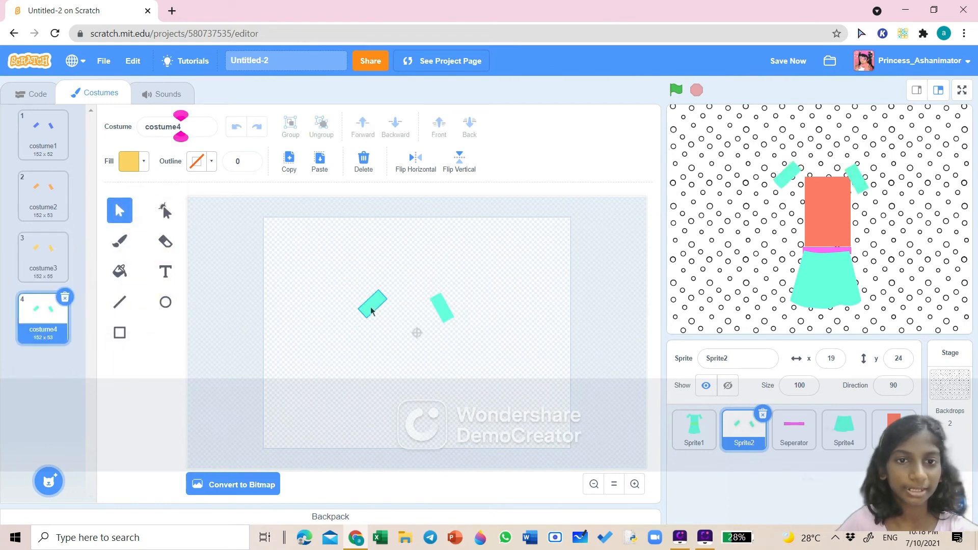
{"action": "left_click", "coordinate": [441, 308], "text": "shift"}
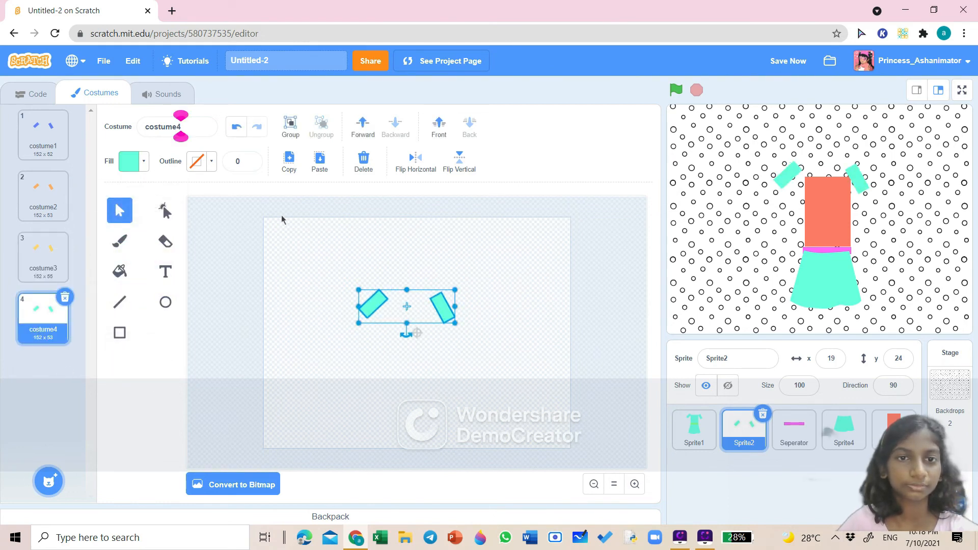
{"action": "left_click", "coordinate": [290, 123]}
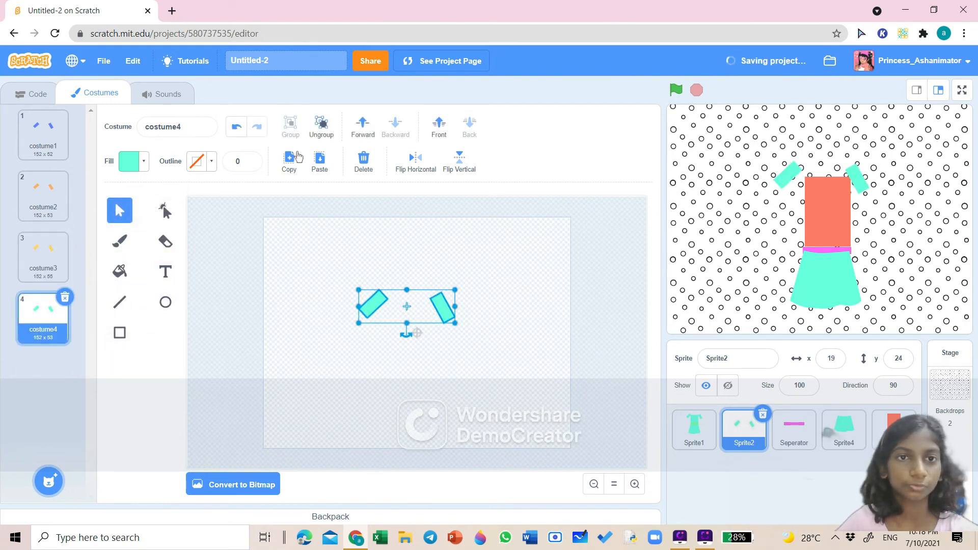
{"action": "left_click", "coordinate": [131, 164]}
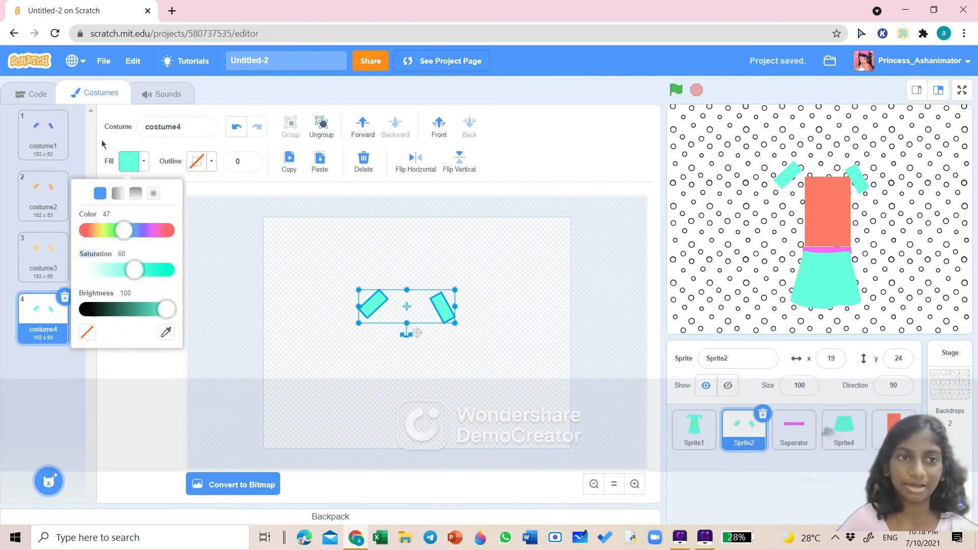
{"action": "left_click", "coordinate": [85, 237]}
{"action": "left_click", "coordinate": [148, 367]}
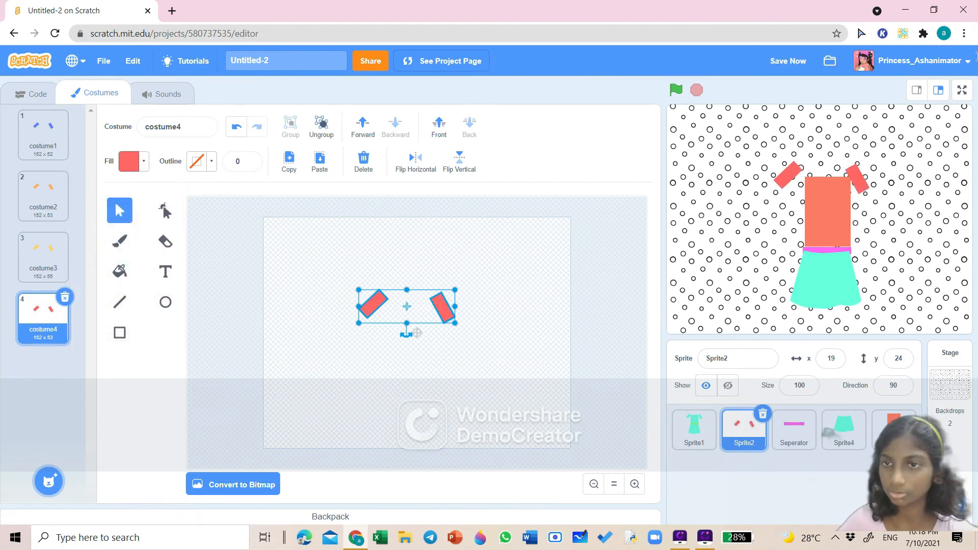
- Copy the Seperator sprite's 'when this sprite clicked, next costume' script to the sleeves sprite and test it on stage
{"action": "left_click", "coordinate": [840, 284]}
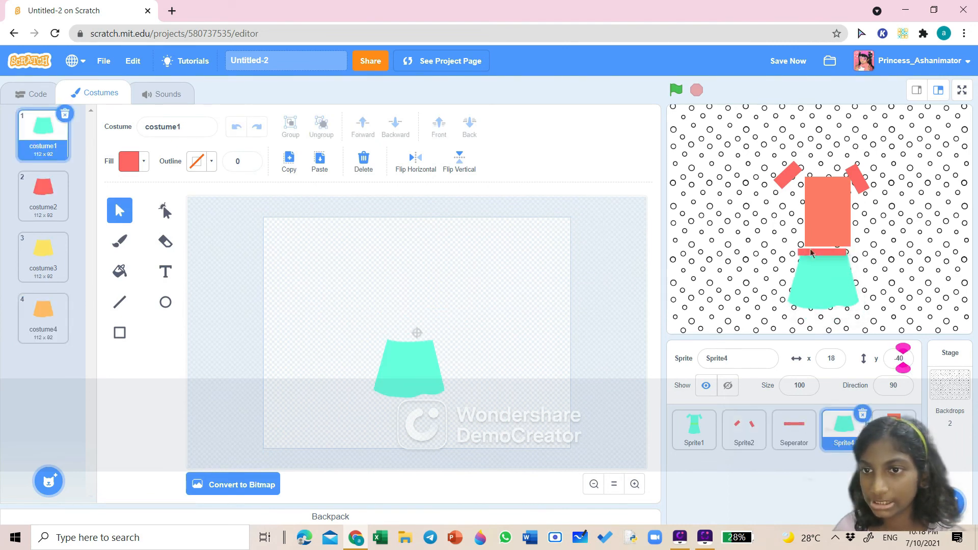
{"action": "left_click", "coordinate": [811, 253]}
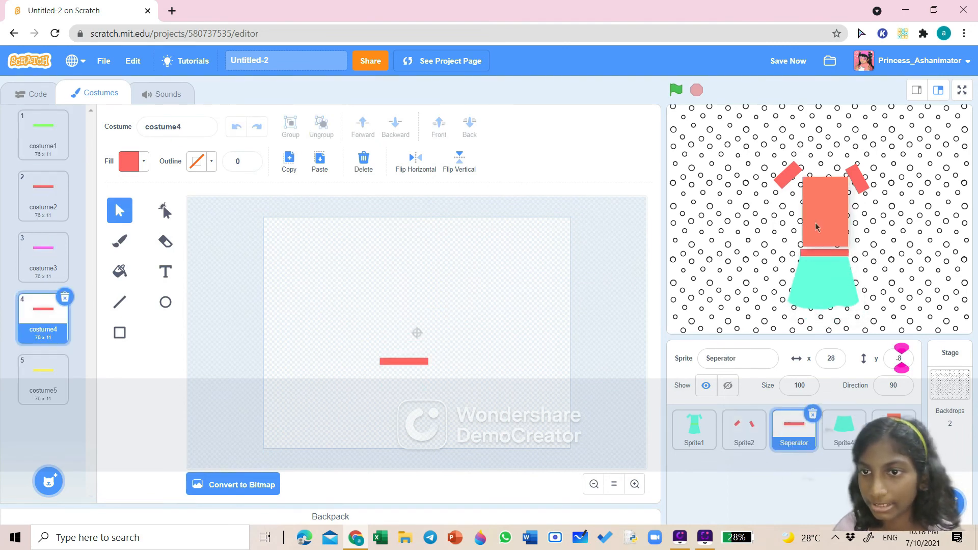
{"action": "left_click", "coordinate": [813, 228]}
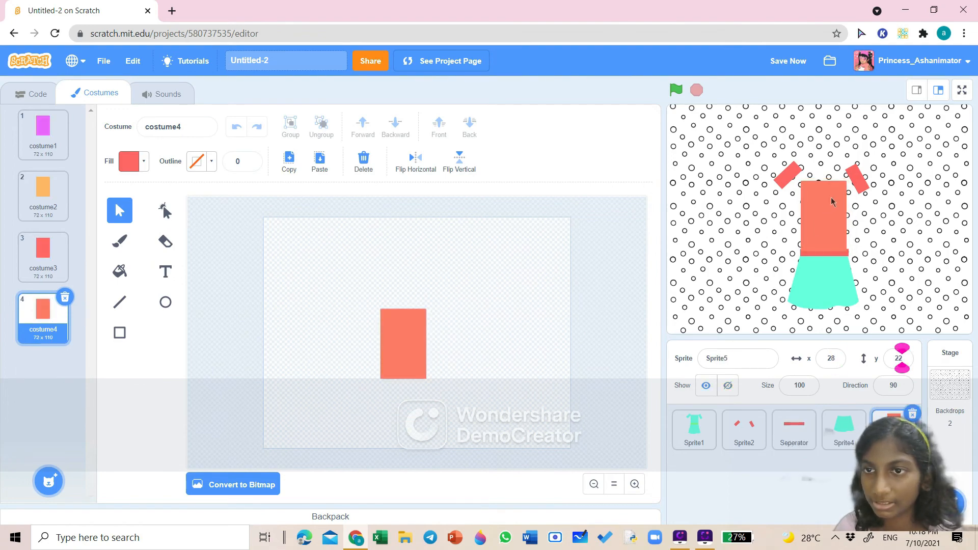
{"action": "left_click", "coordinate": [859, 193]}
{"action": "left_click", "coordinate": [31, 94]}
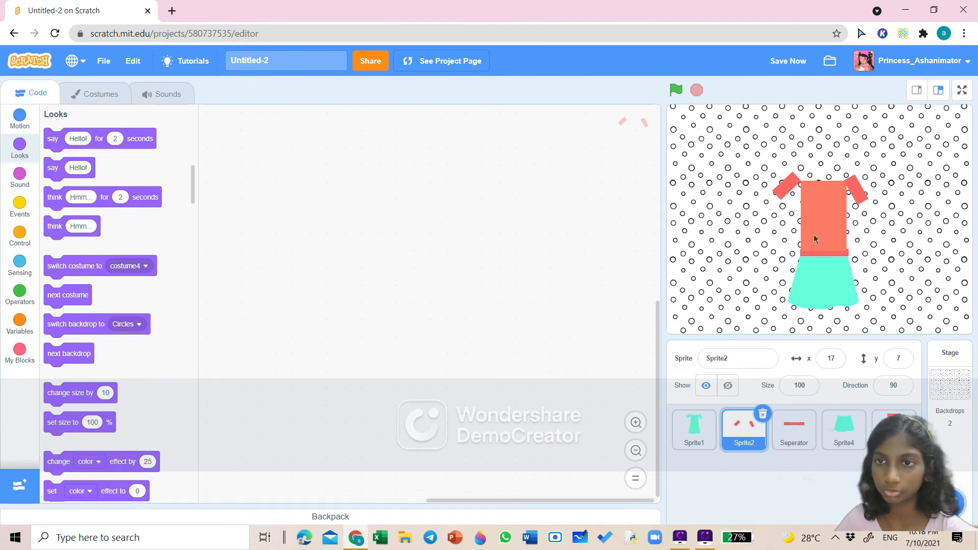
{"action": "left_click_drag", "start_coordinate": [818, 234], "coordinate": [820, 229]}
{"action": "left_click", "coordinate": [814, 259]}
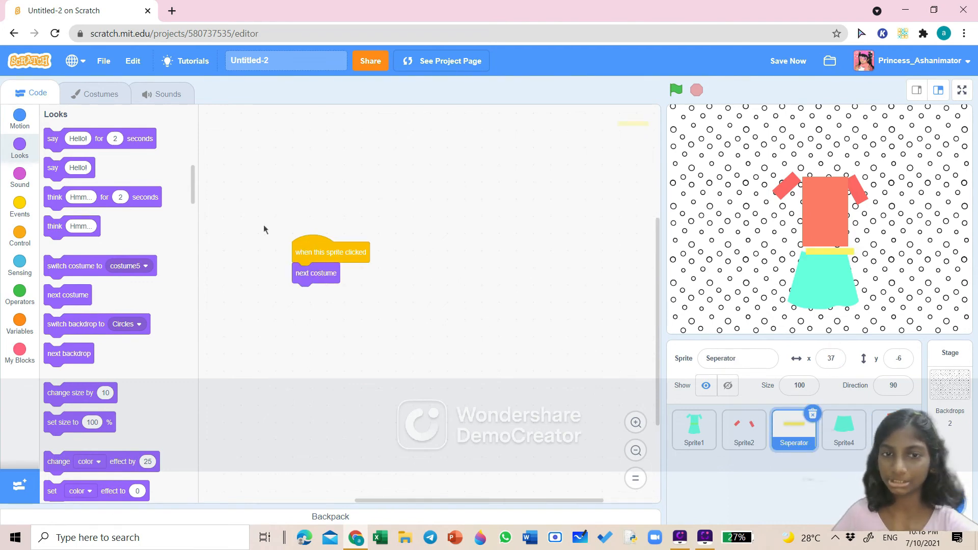
{"action": "left_click_drag", "start_coordinate": [310, 250], "coordinate": [732, 439]}
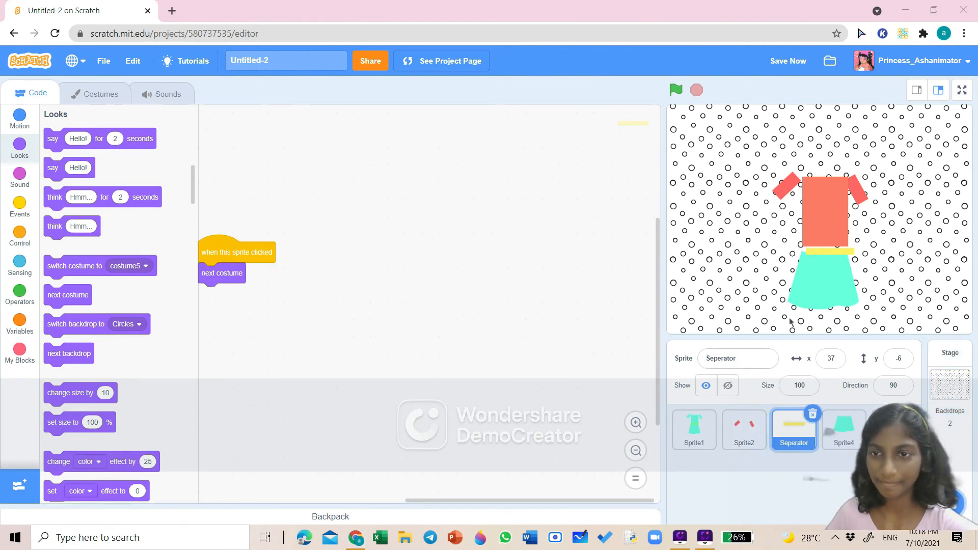
{"action": "left_click", "coordinate": [861, 191]}
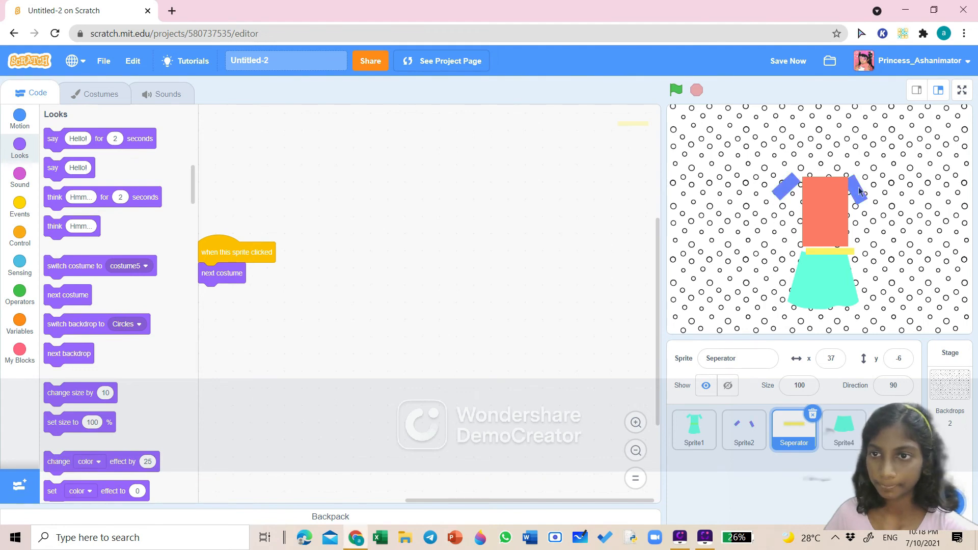
- Copy the click script from the sleeves sprite to the skirt sprite, Sprite4, and test clicking the skirt
{"action": "left_click", "coordinate": [744, 428]}
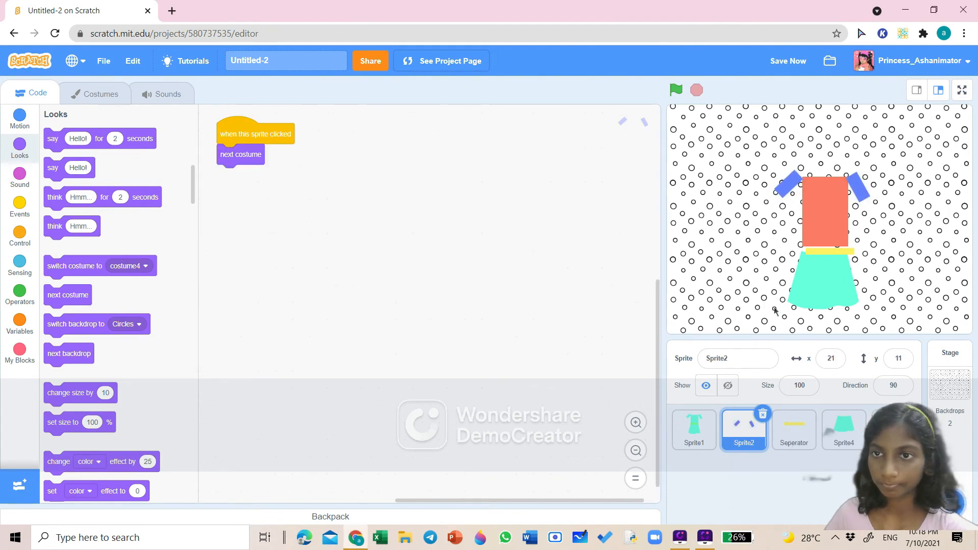
{"action": "left_click_drag", "start_coordinate": [280, 156], "coordinate": [843, 436]}
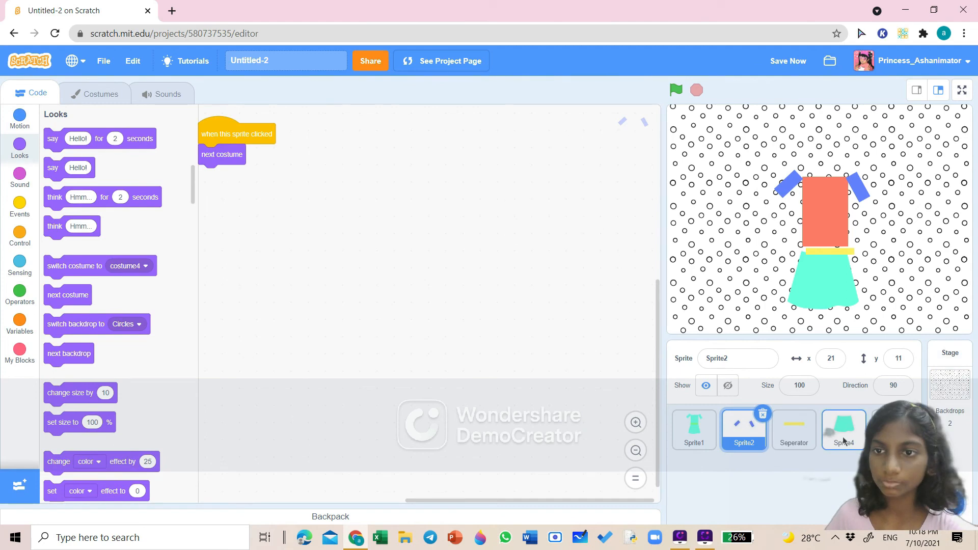
{"action": "left_click", "coordinate": [811, 290]}
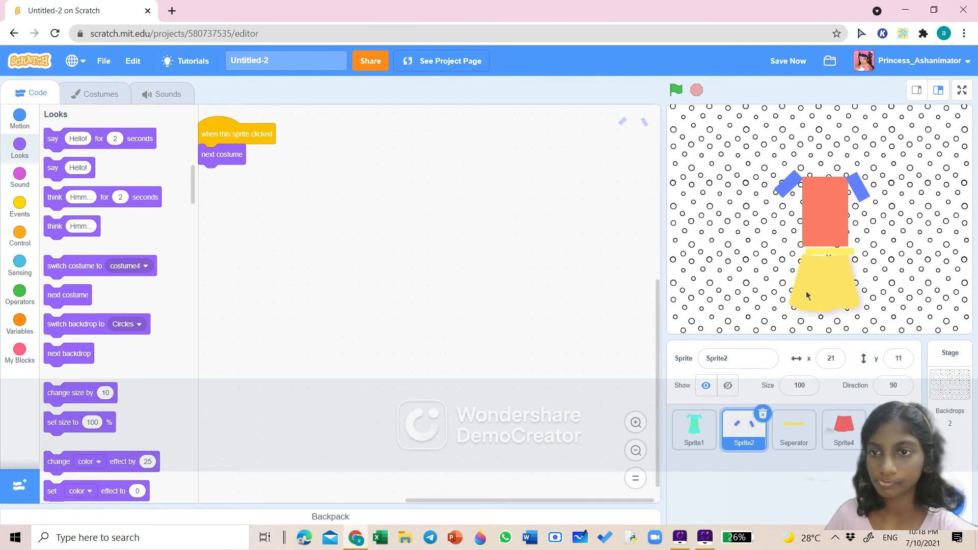
{"action": "left_click", "coordinate": [811, 288]}
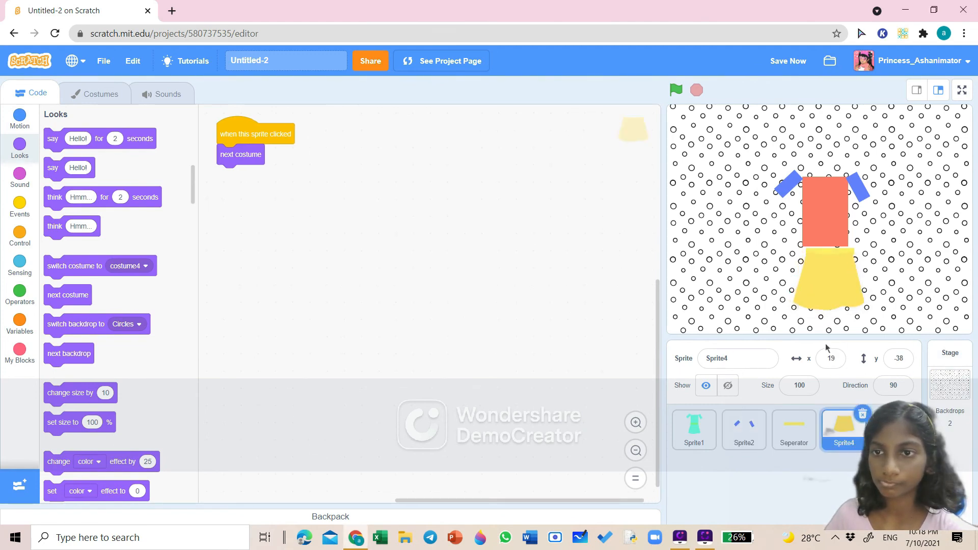
{"action": "left_click", "coordinate": [811, 246]}
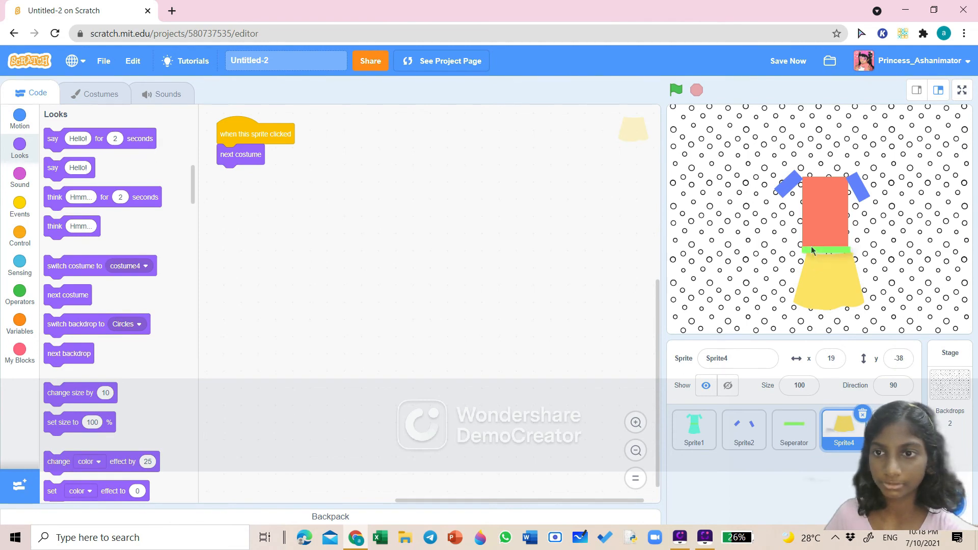
{"action": "left_click", "coordinate": [821, 267]}
{"action": "left_click", "coordinate": [820, 268]}
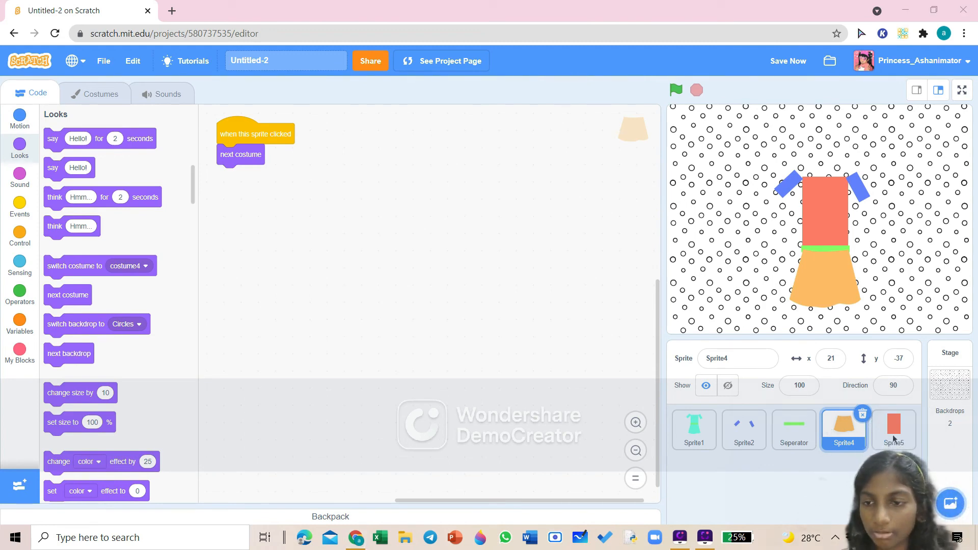
- Copy the click script from the skirt sprite to the bodice sprite, Sprite5
{"action": "left_click_drag", "start_coordinate": [818, 209], "coordinate": [817, 206]}
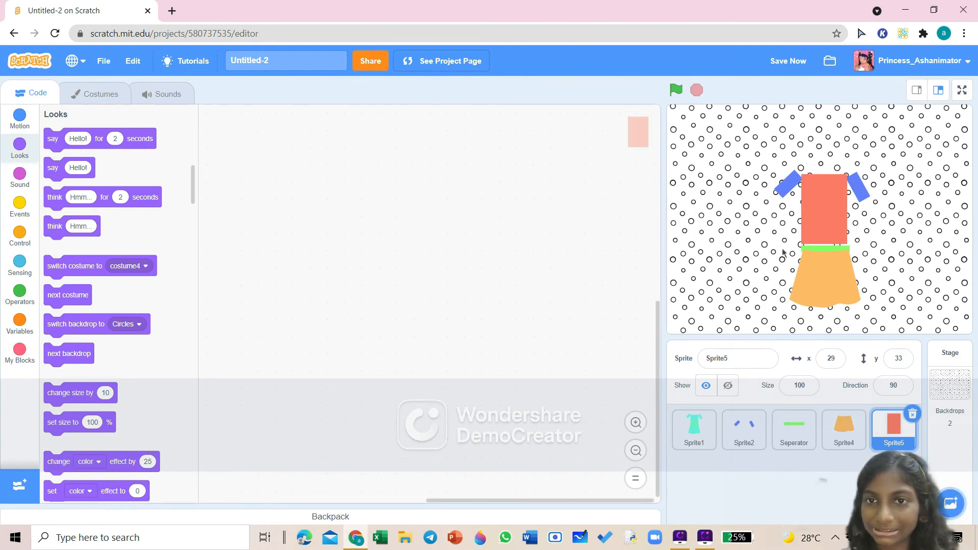
{"action": "left_click", "coordinate": [817, 296]}
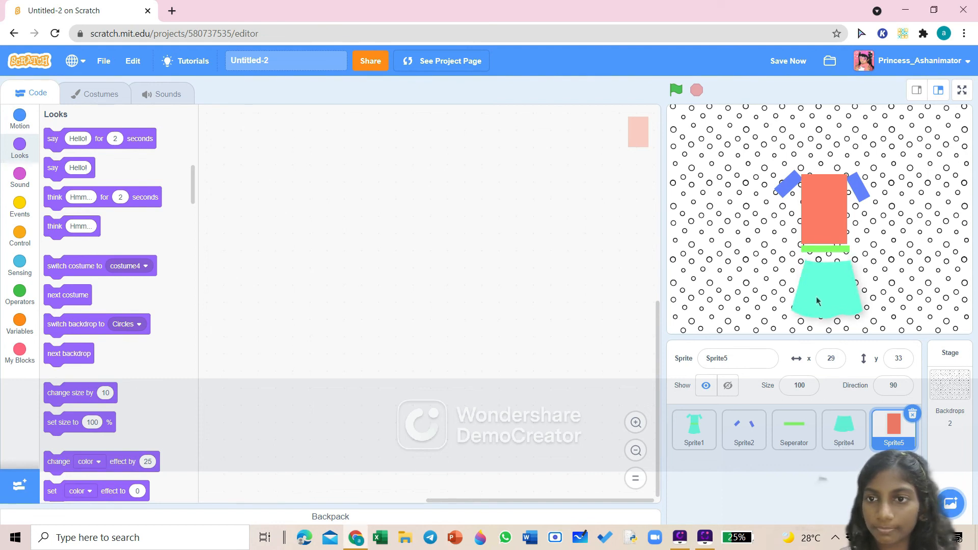
{"action": "left_click", "coordinate": [819, 296]}
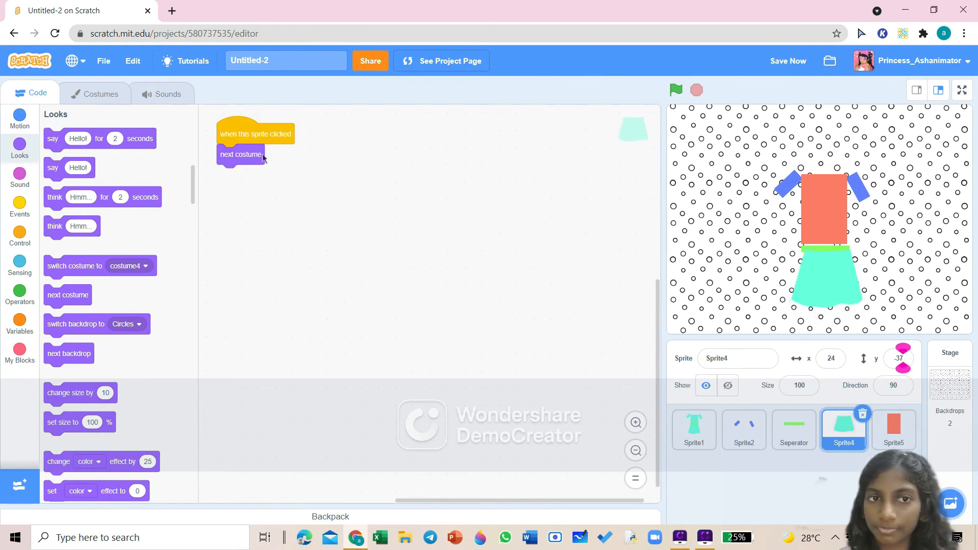
{"action": "left_click_drag", "start_coordinate": [244, 134], "coordinate": [912, 448]}
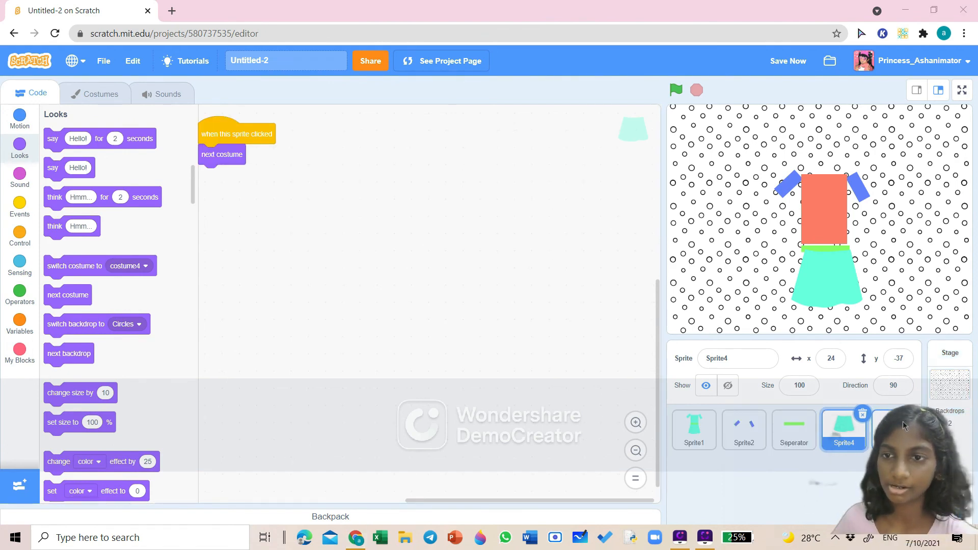
- Click the skirt, separator, bodice and sleeves repeatedly on stage to test each part's costume changes
{"action": "left_click_drag", "start_coordinate": [824, 269], "coordinate": [817, 271]}
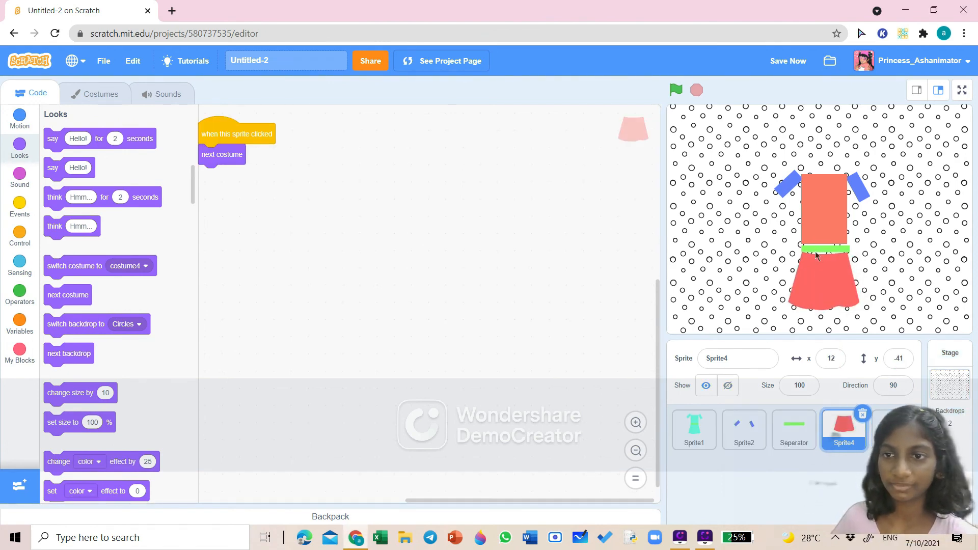
{"action": "left_click", "coordinate": [820, 250]}
{"action": "left_click_drag", "start_coordinate": [816, 304], "coordinate": [815, 299]}
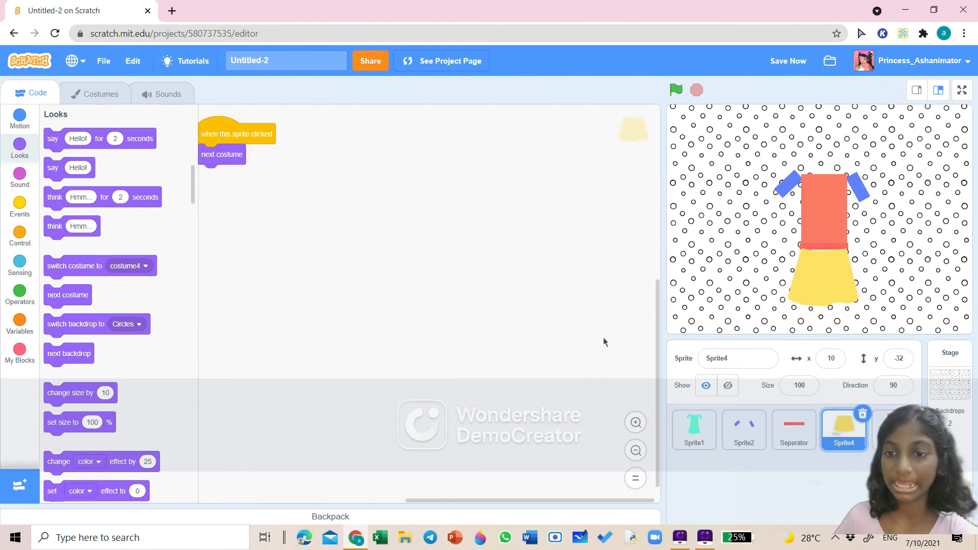
{"action": "left_click", "coordinate": [823, 208]}
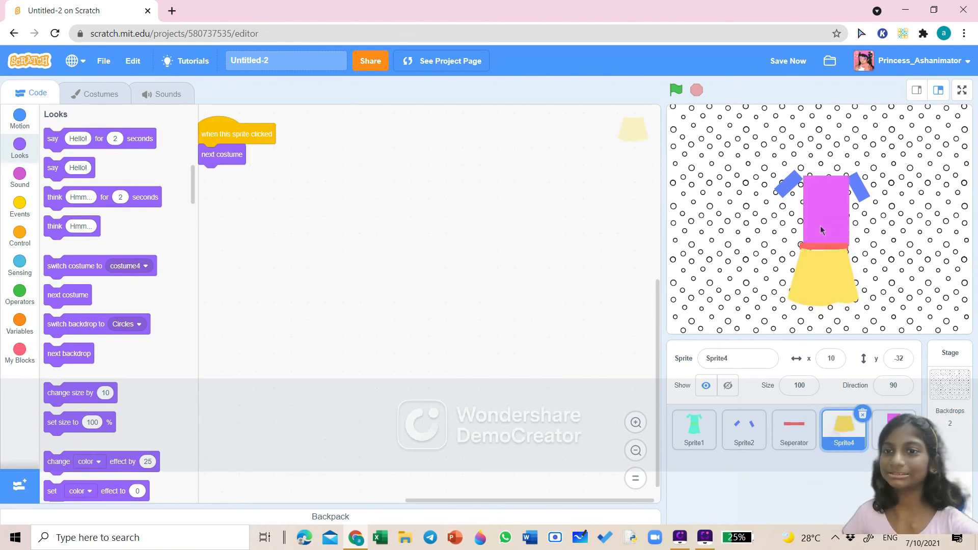
{"action": "left_click", "coordinate": [779, 187]}
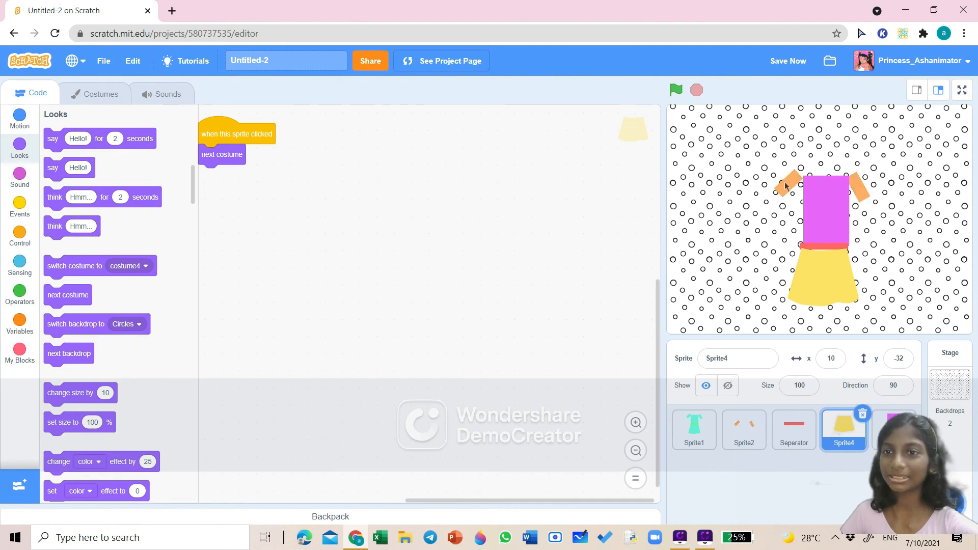
{"action": "left_click", "coordinate": [820, 263]}
{"action": "mouse_move", "coordinate": [820, 263]}
{"action": "left_mouse_down"}
{"action": "mouse_move", "coordinate": [812, 266]}
{"action": "mouse_move", "coordinate": [811, 253]}
{"action": "left_mouse_up"}
{"action": "left_click", "coordinate": [817, 265]}
{"action": "left_click", "coordinate": [814, 299]}
{"action": "left_click", "coordinate": [816, 300]}
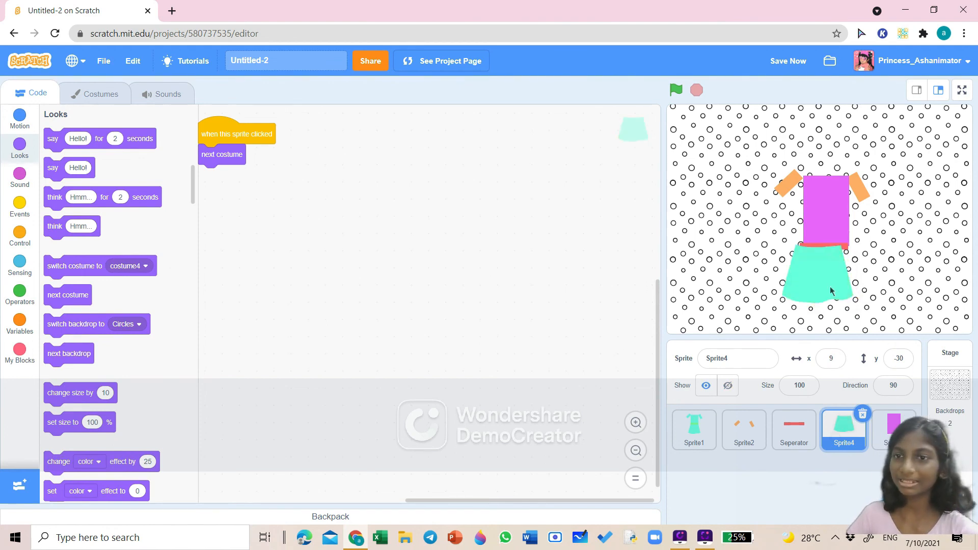
{"action": "left_click", "coordinate": [833, 291]}
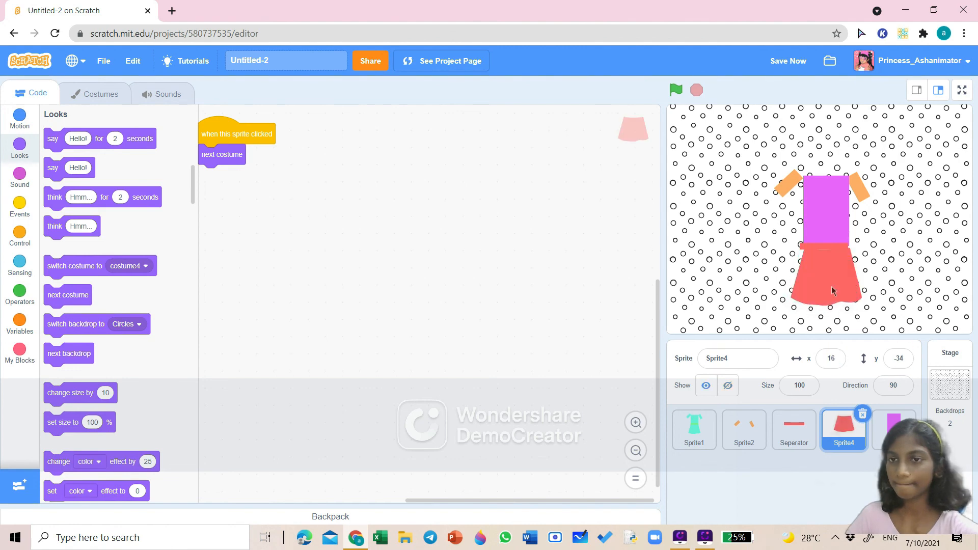
{"action": "left_click", "coordinate": [825, 285]}
{"action": "left_click", "coordinate": [822, 284]}
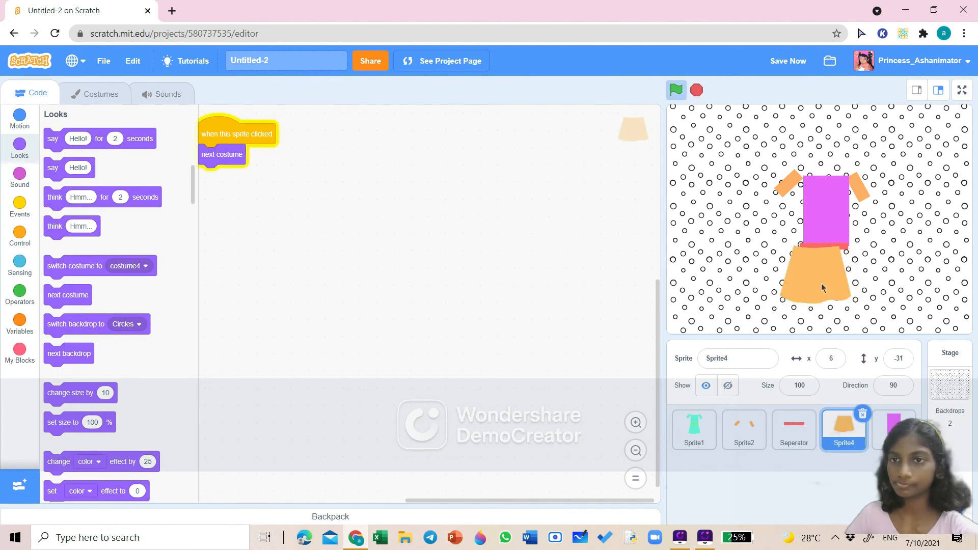
{"action": "left_click", "coordinate": [821, 283]}
{"action": "left_click", "coordinate": [830, 293]}
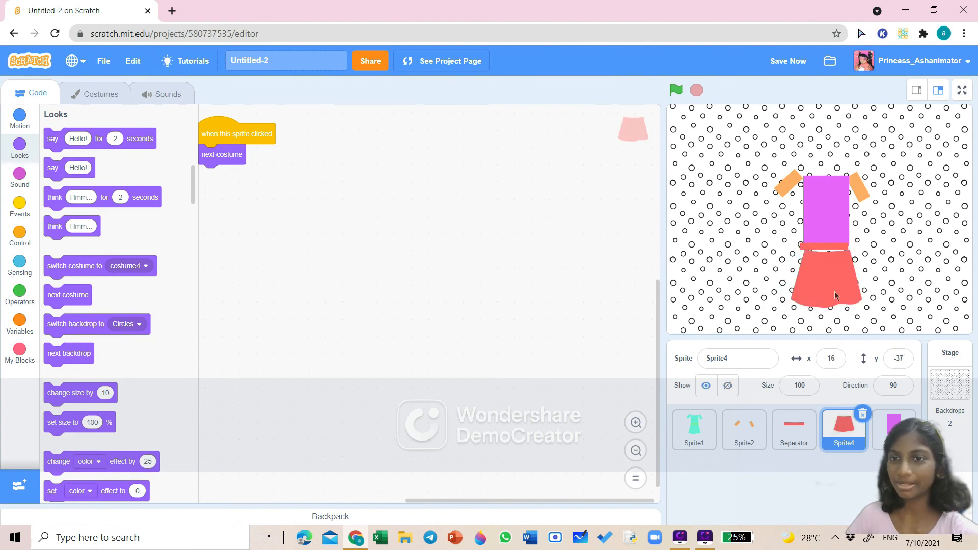
{"action": "left_click", "coordinate": [835, 291]}
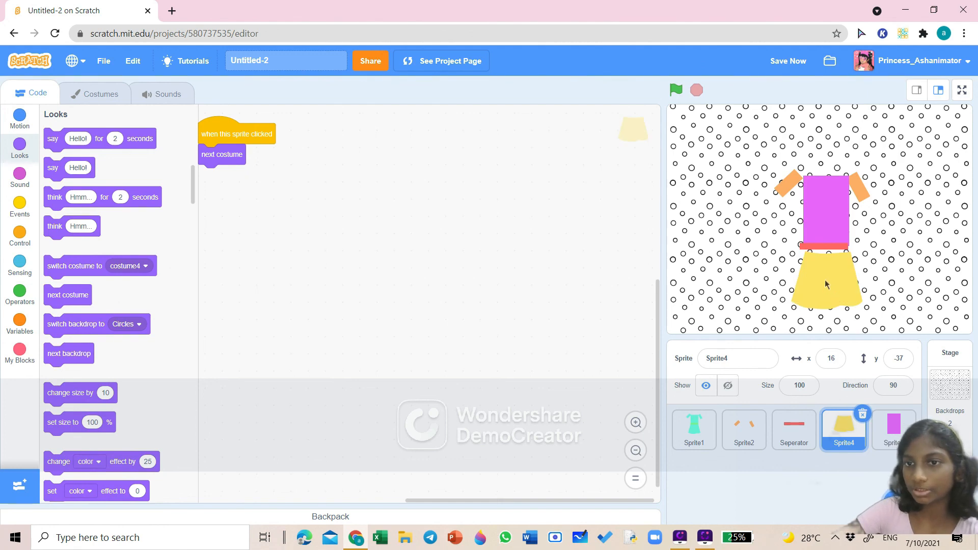
{"action": "right_click", "coordinate": [825, 280]}
{"action": "left_click", "coordinate": [825, 277]}
{"action": "left_click", "coordinate": [825, 271]}
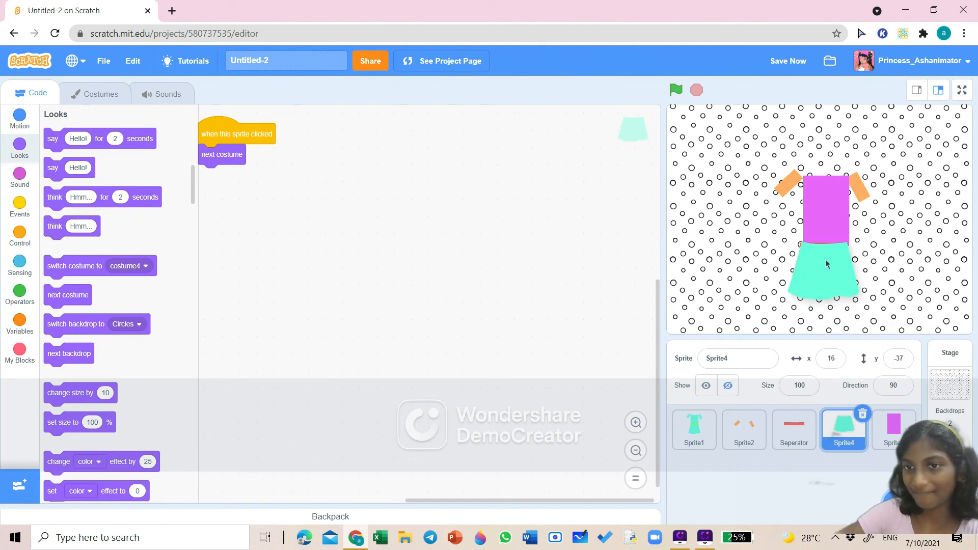
{"action": "left_click_drag", "start_coordinate": [825, 268], "coordinate": [826, 266]}
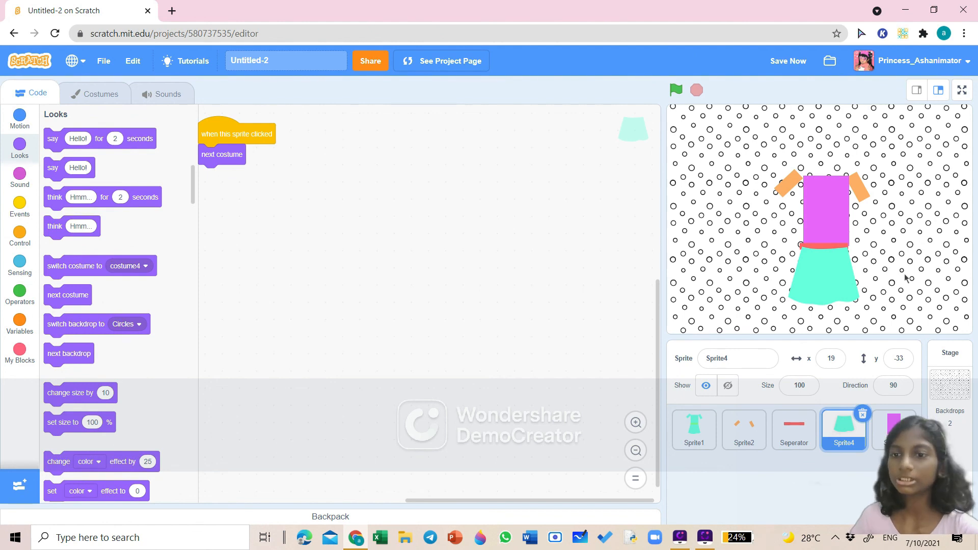
{"action": "left_click", "coordinate": [821, 220]}
{"action": "left_click", "coordinate": [783, 190]}
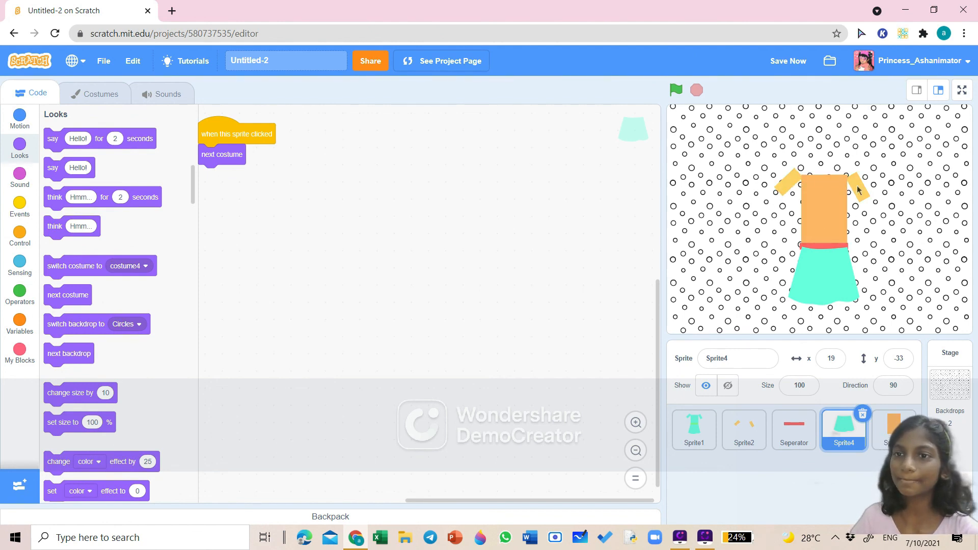
{"action": "left_click", "coordinate": [858, 187]}
{"action": "left_click", "coordinate": [818, 275]}
{"action": "left_click", "coordinate": [818, 274]}
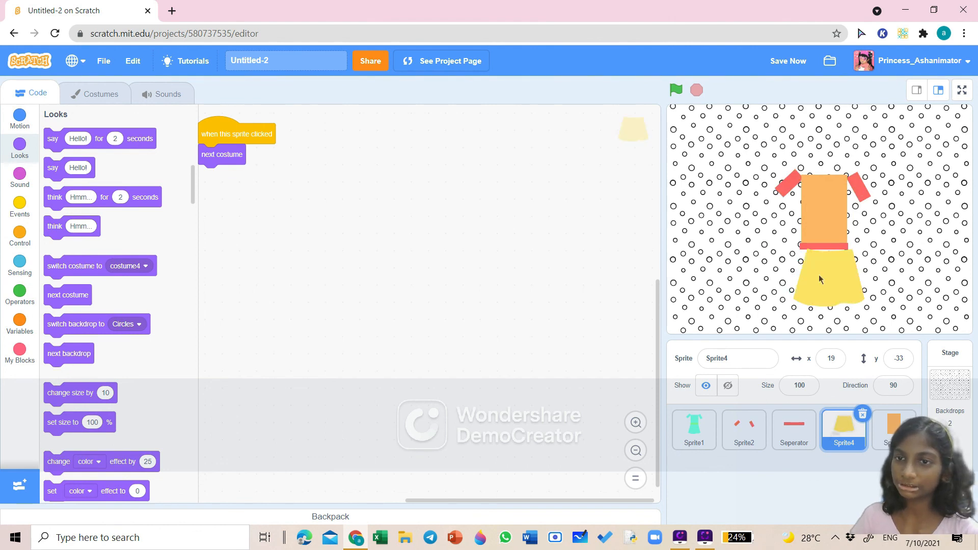
- Nudge the skirt sprite slightly up and to the left on the stage
{"action": "left_click_drag", "start_coordinate": [818, 274], "coordinate": [812, 272]}
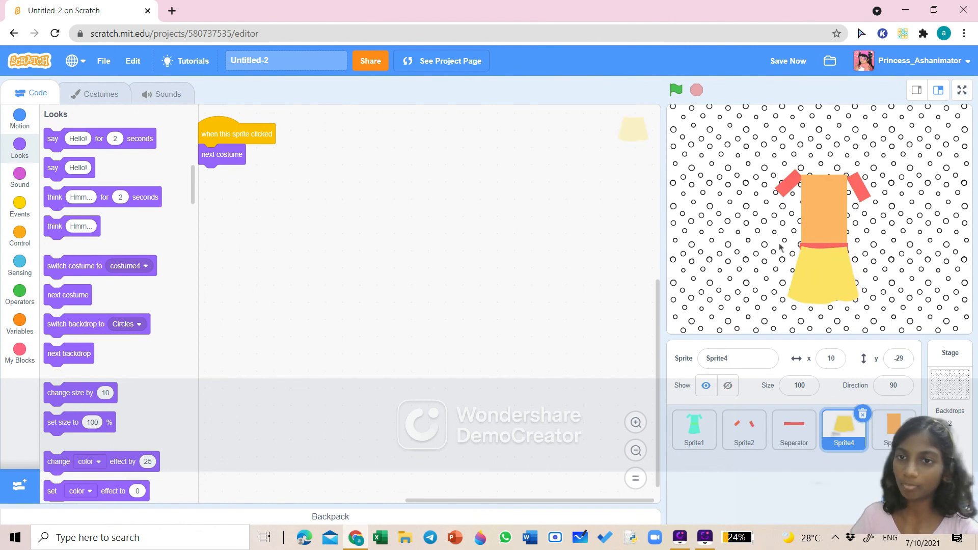
- Rename the project from Untitled-2 to "character designer."
{"action": "left_click", "coordinate": [302, 66]}
{"action": "key", "text": "BackSpace"}
{"action": "key", "text": "BackSpace"}
{"action": "key", "text": "BackSpace"}
{"action": "key", "text": "BackSpace"}
{"action": "key", "text": "BackSpace"}
{"action": "key", "text": "BackSpace"}
{"action": "key", "text": "BackSpace"}
{"action": "key", "text": "BackSpace"}
{"action": "key", "text": "BackSpace"}
{"action": "key", "text": "BackSpace"}
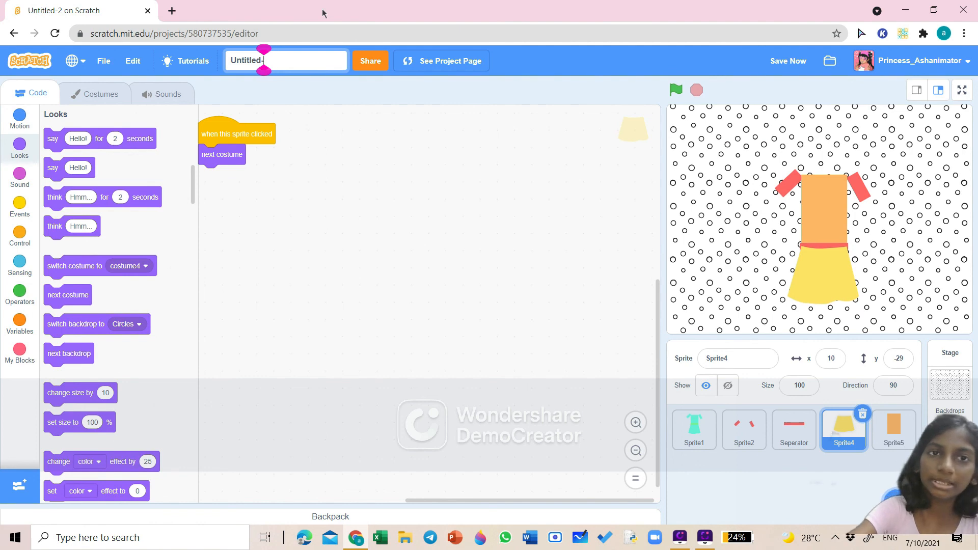
{"action": "type", "text": "c"}
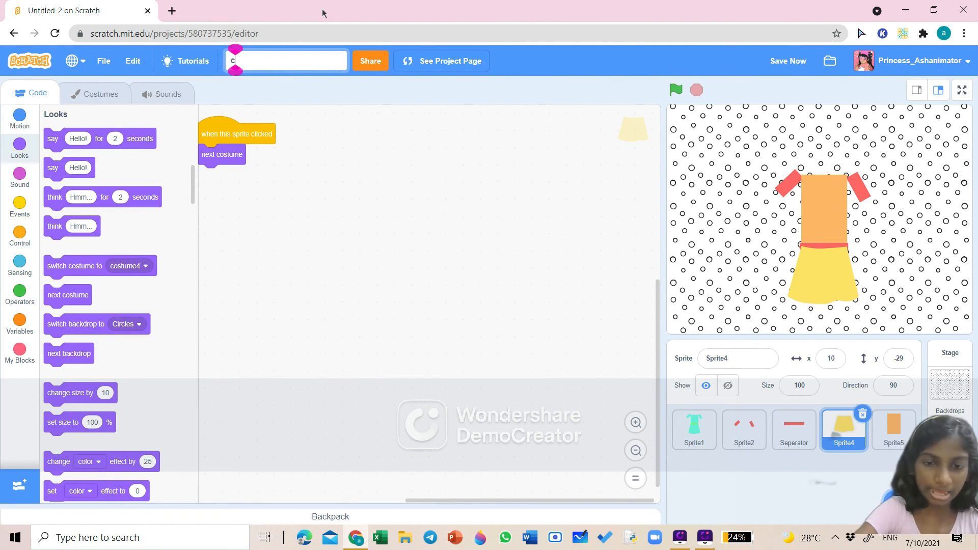
{"action": "type", "text": "haracter"}
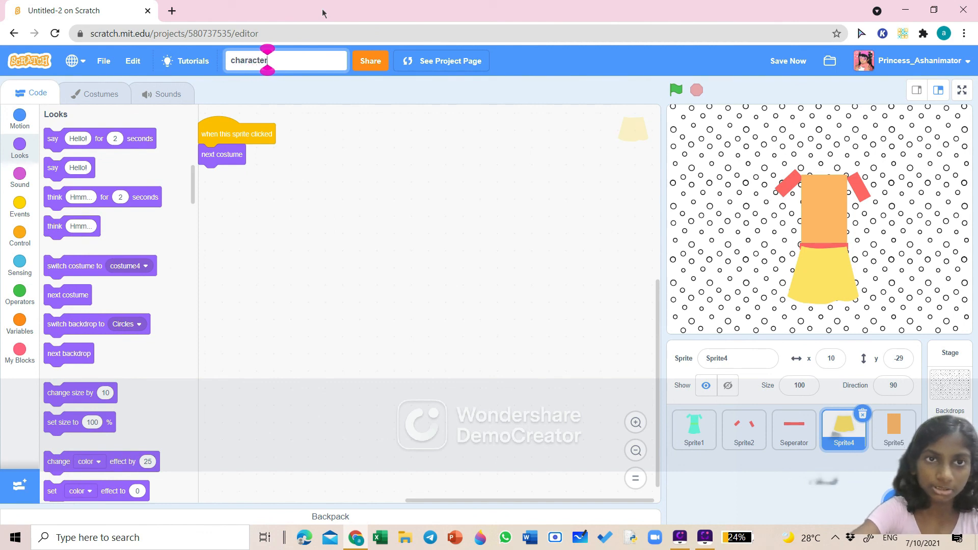
{"action": "type", "text": " des"}
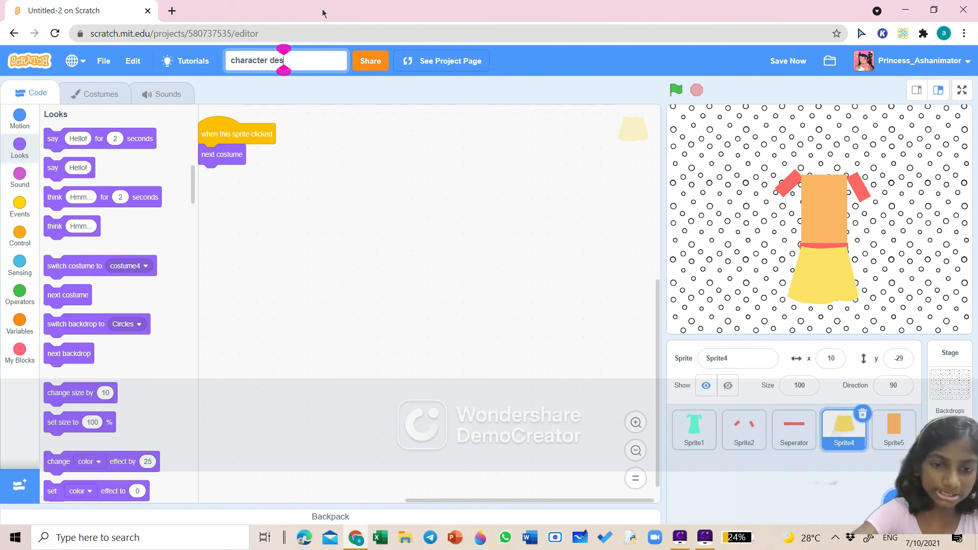
{"action": "type", "text": "igner."}
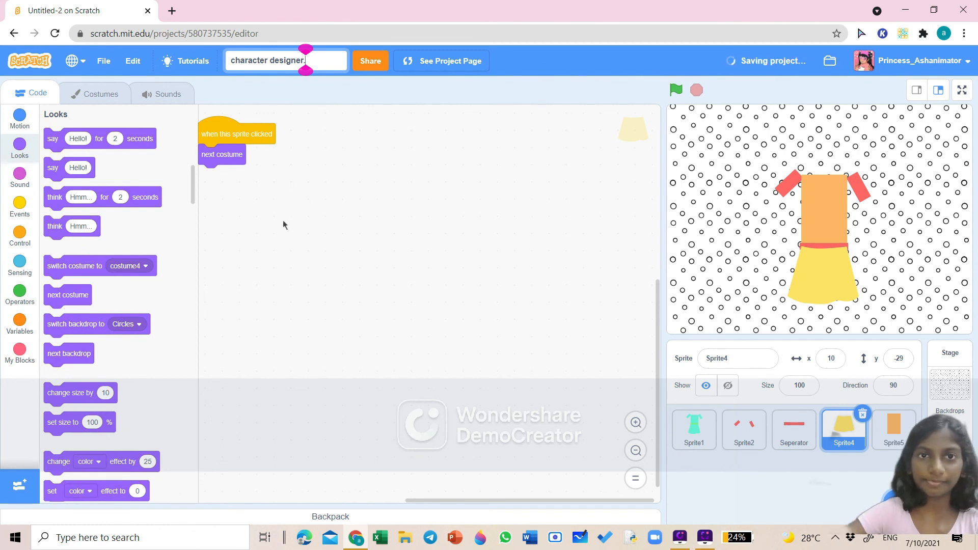
{"action": "left_click", "coordinate": [279, 238]}
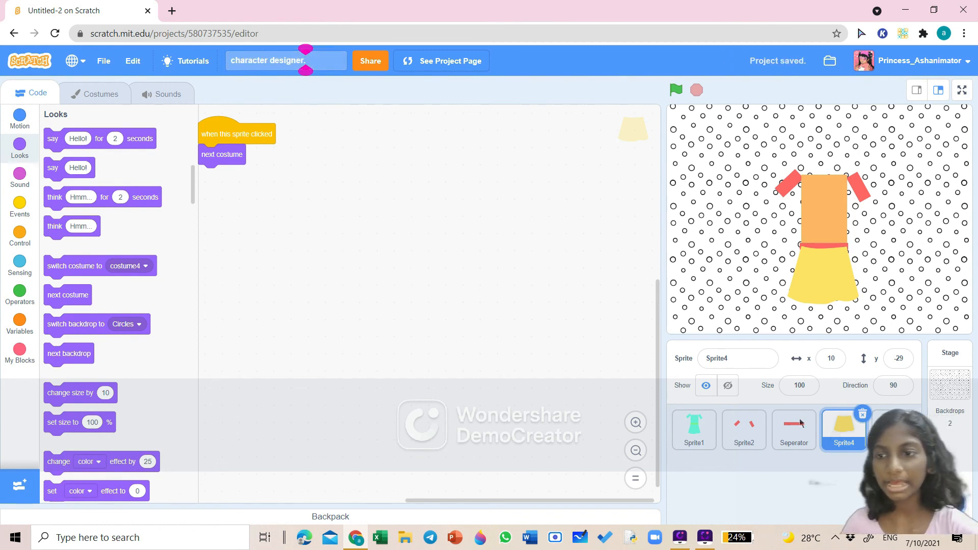